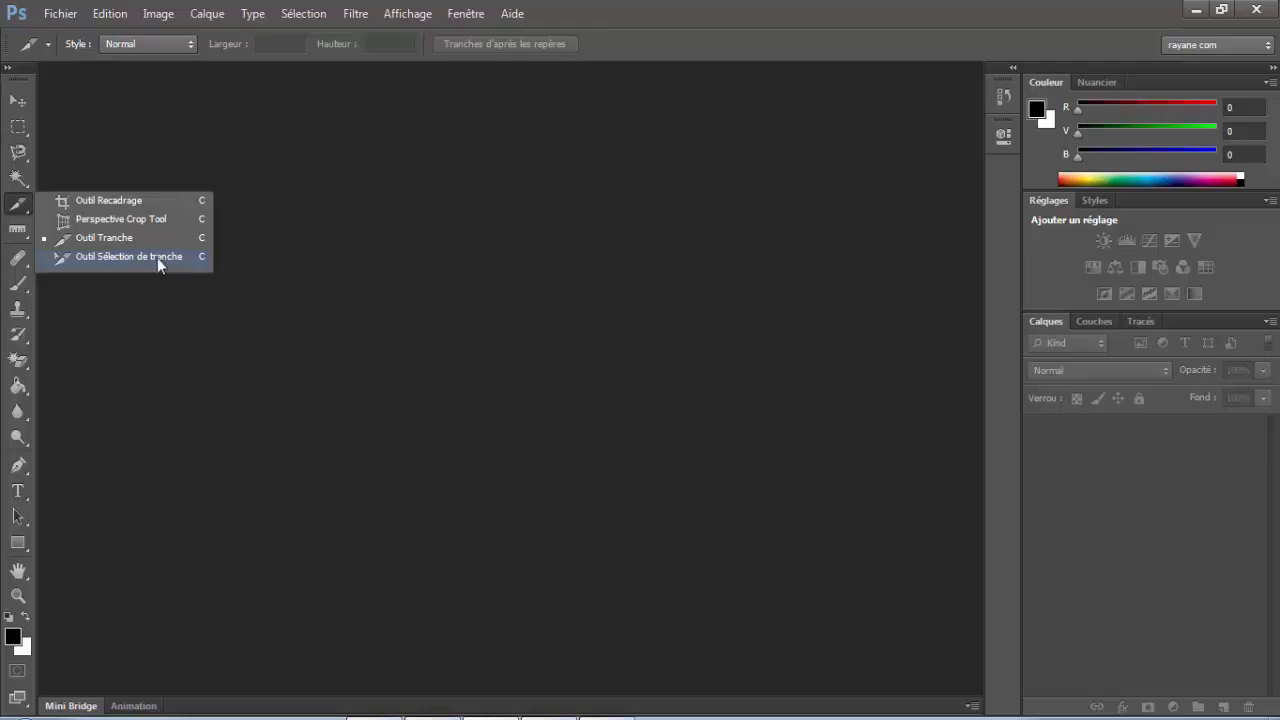
Open the photo 20140608_161320 from the eclairage folder and fit it to the screen.
click(61, 14)
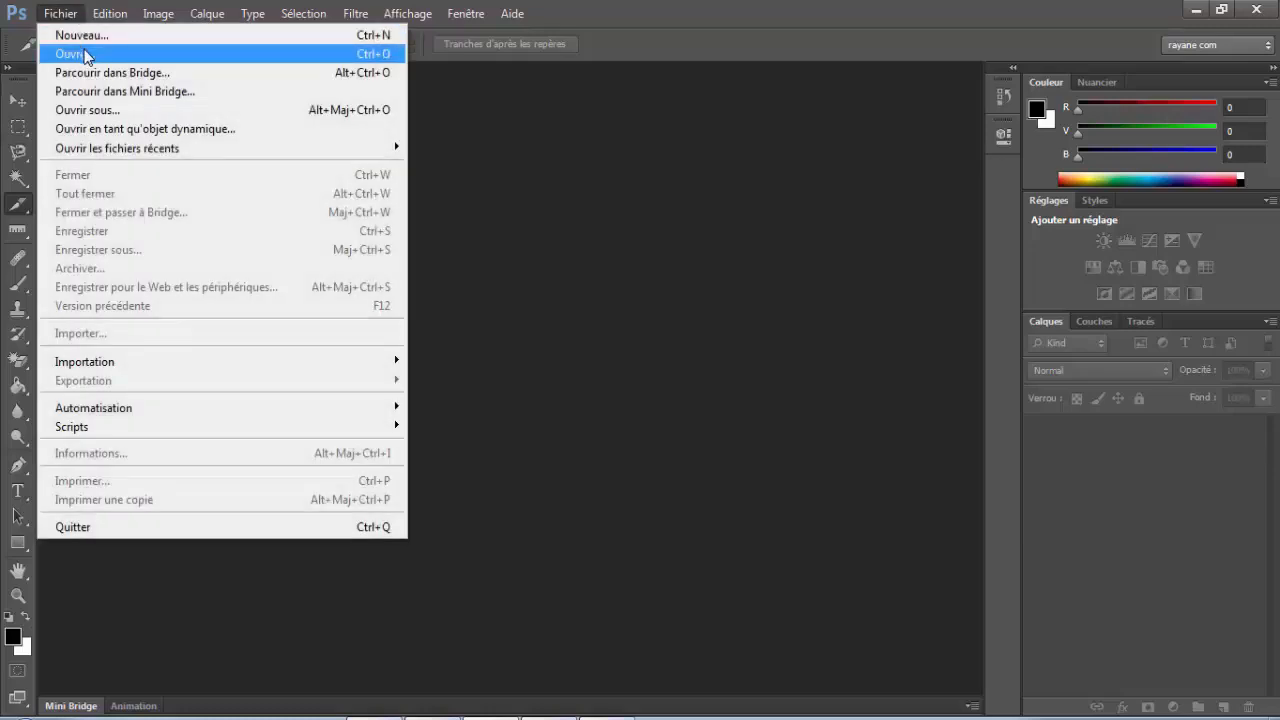
click(86, 55)
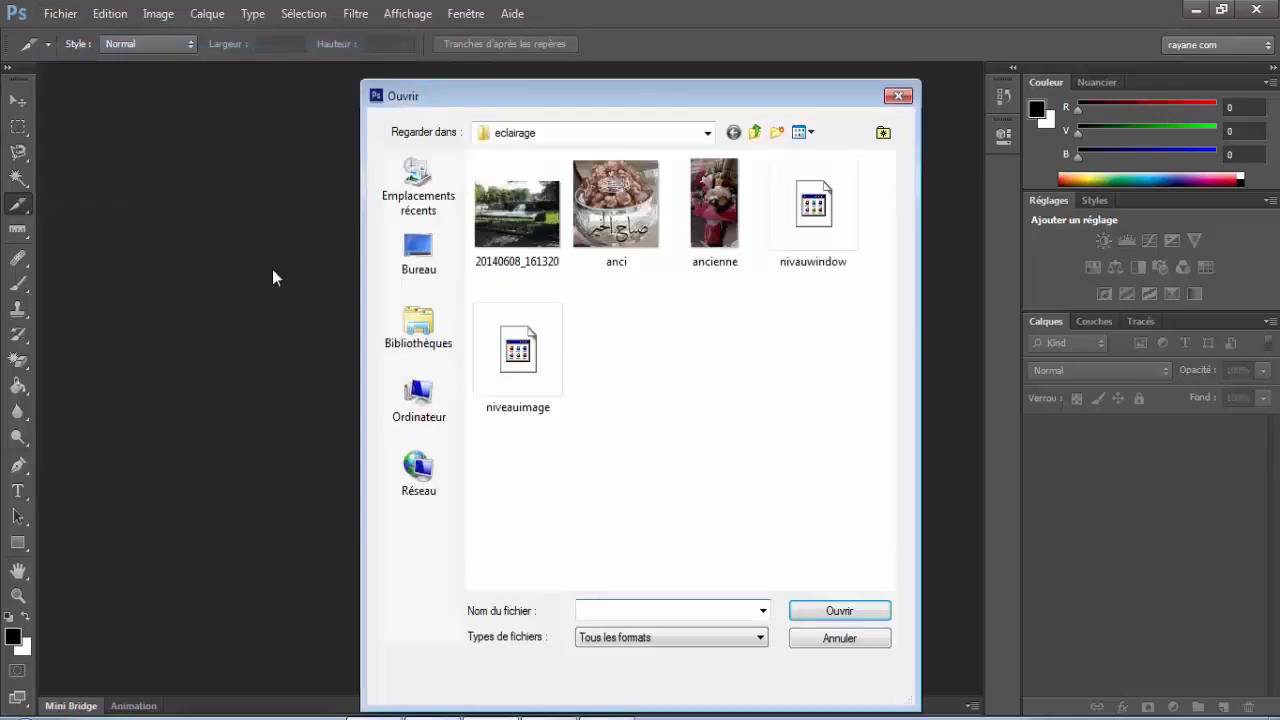
click(512, 232)
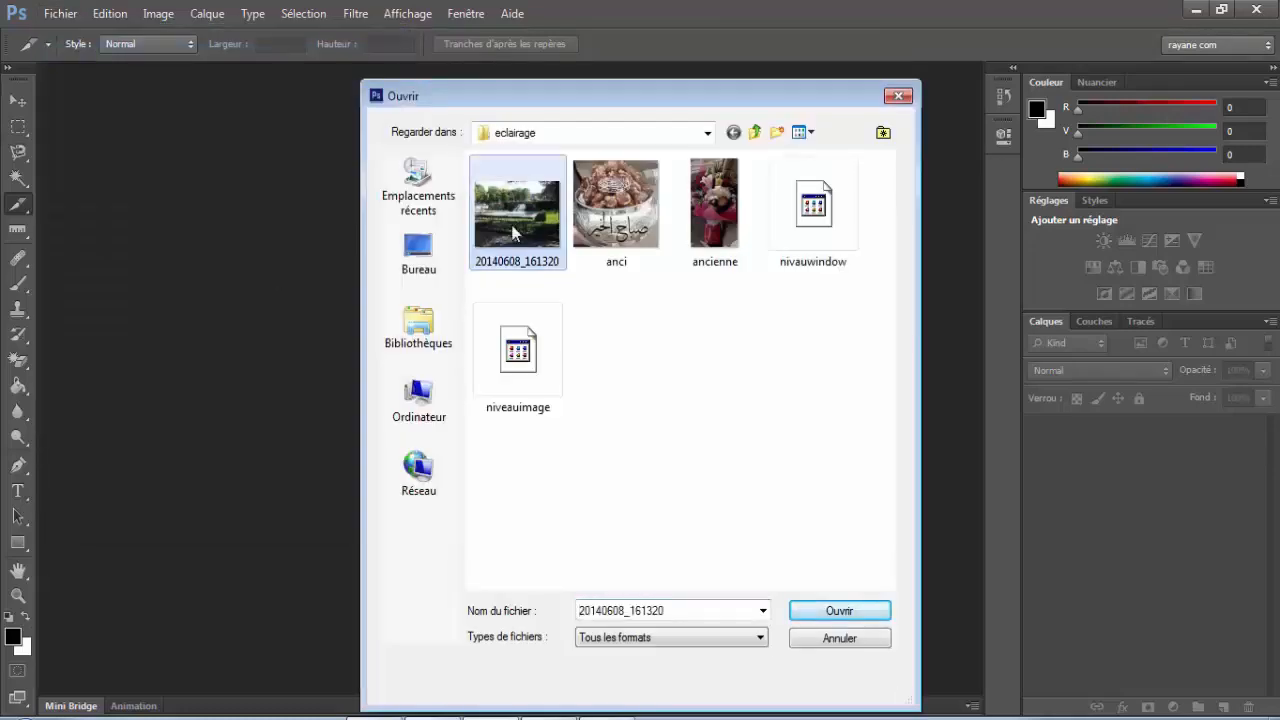
click(862, 618)
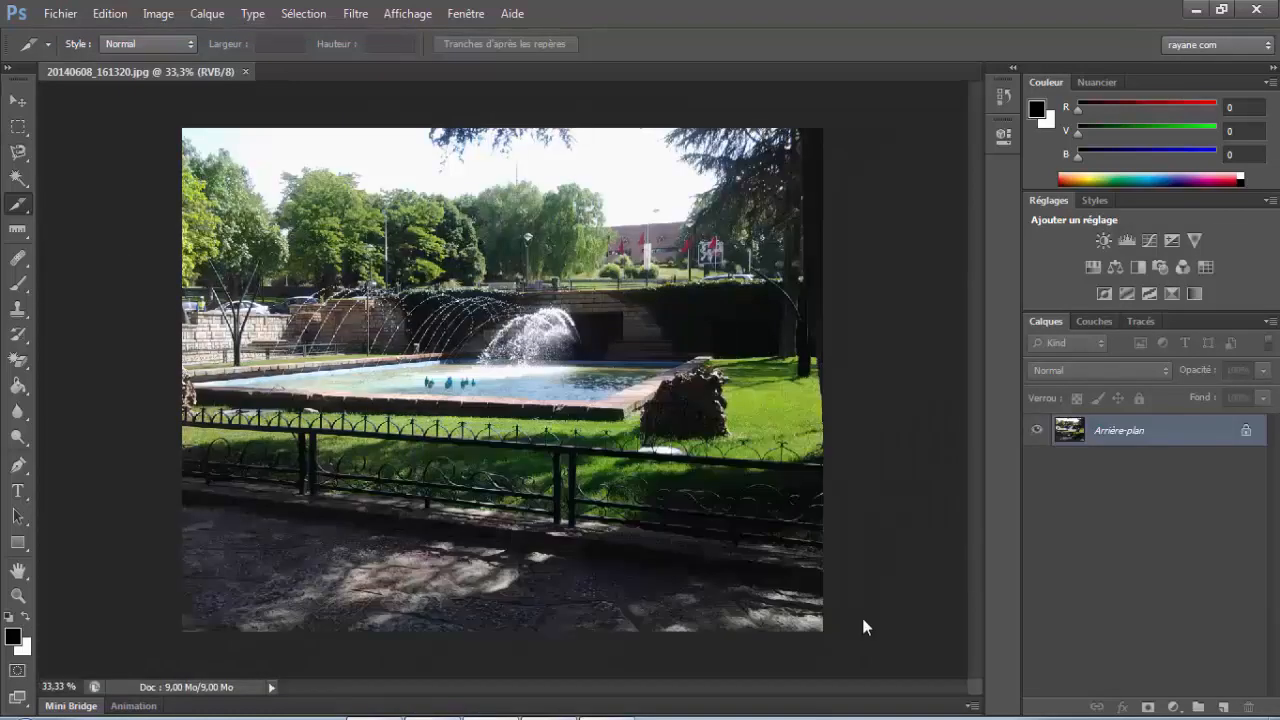
click(18, 596)
click(615, 43)
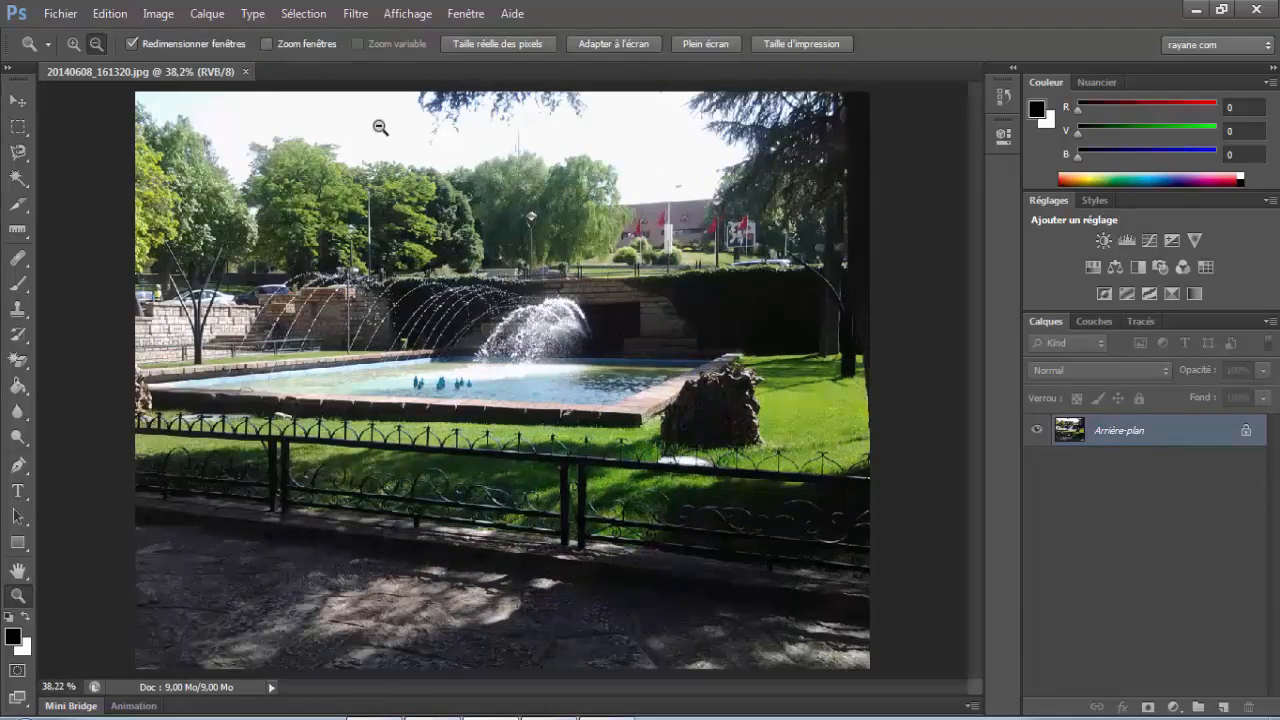
With the Slice tool in Normal style, cut the photo into an upper-left slice about 1219 x 986 px, an upper-right slice and a full-width lower slice.
click(20, 205)
right_click(22, 207)
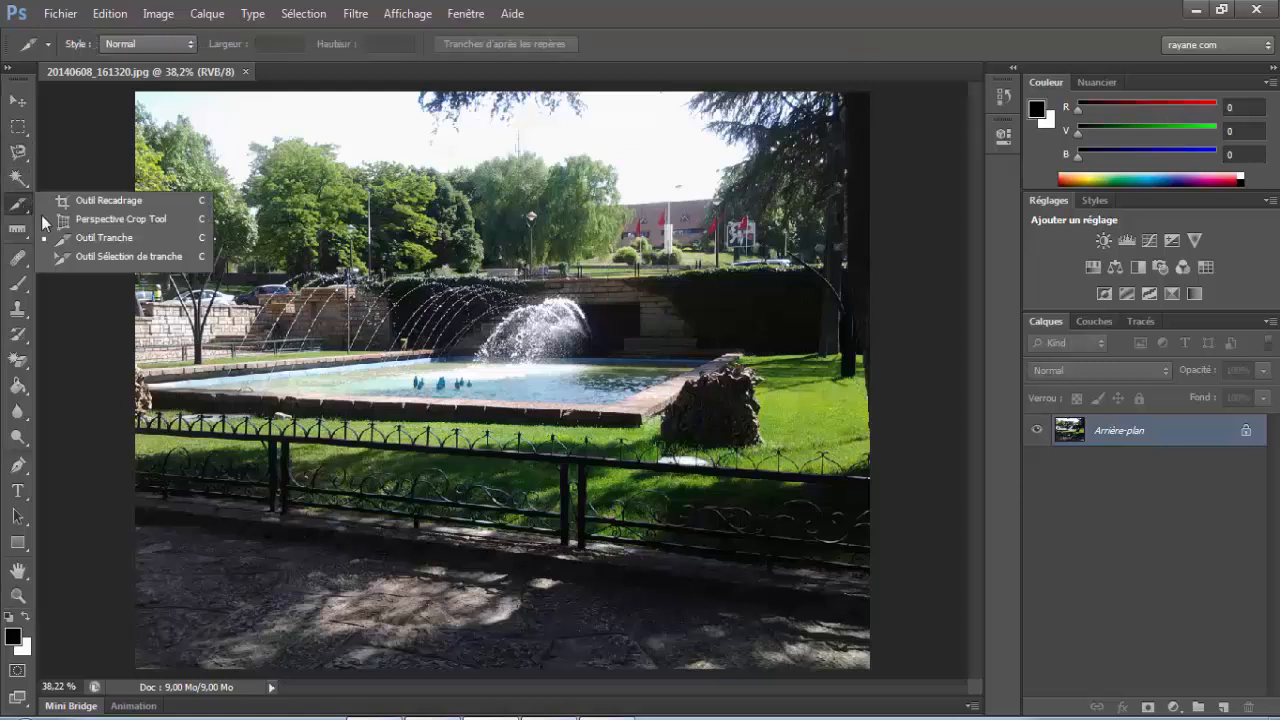
click(109, 236)
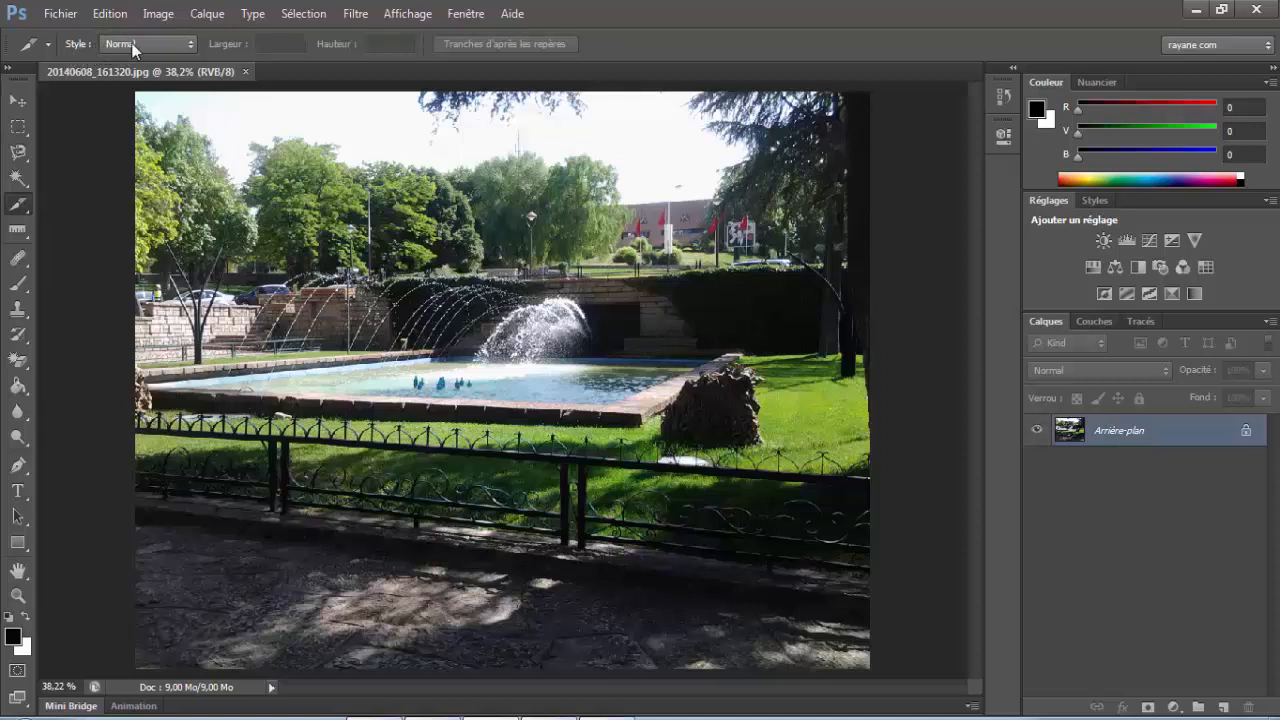
click(186, 45)
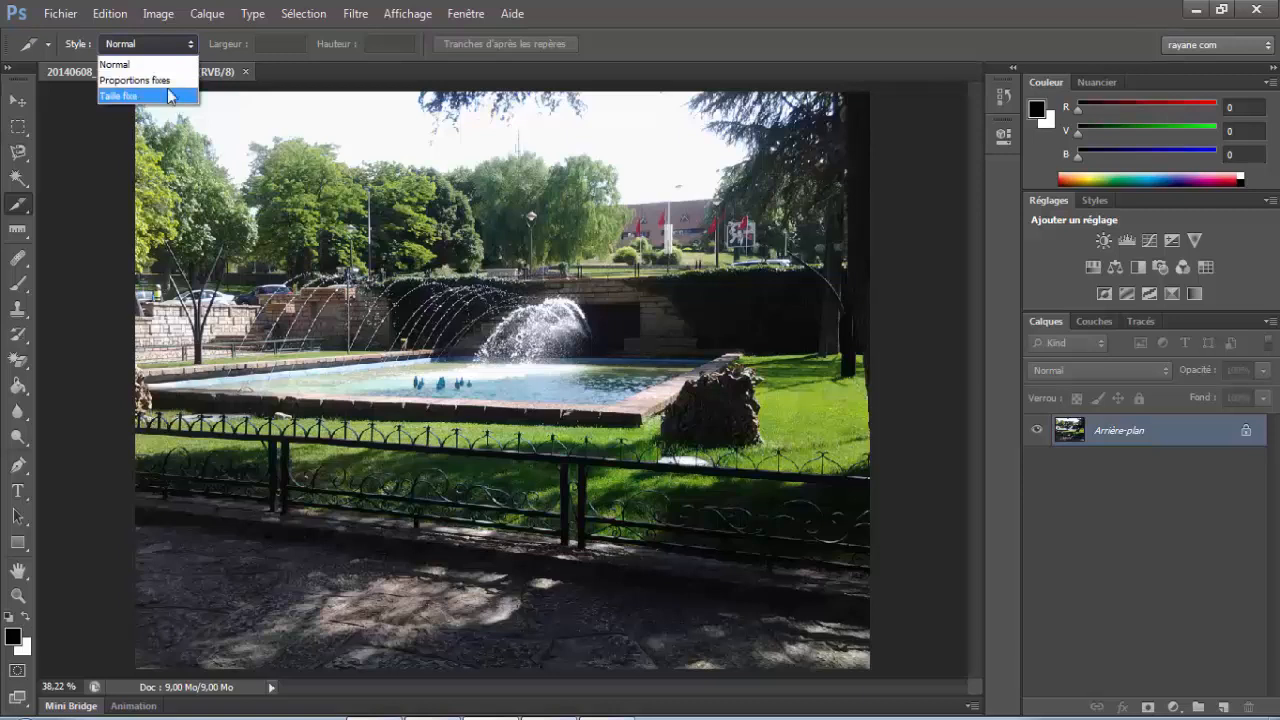
click(141, 64)
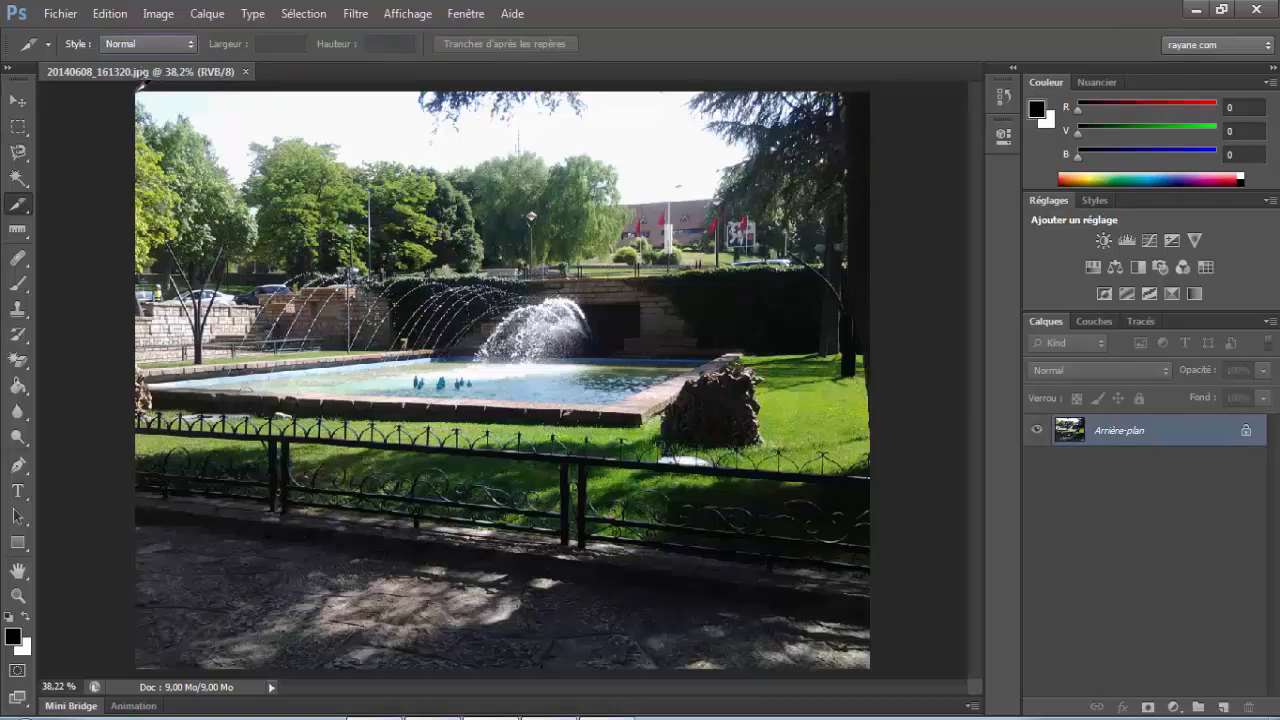
drag(138, 88, 572, 460)
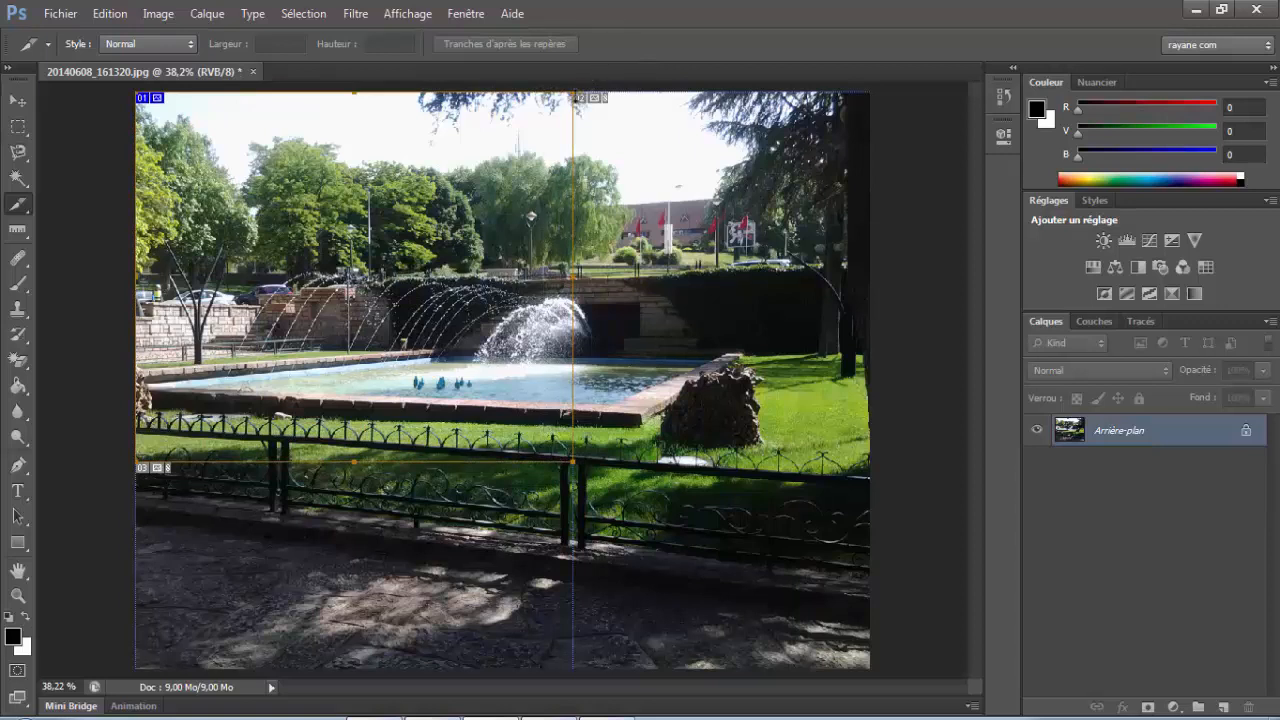
drag(572, 92, 870, 462)
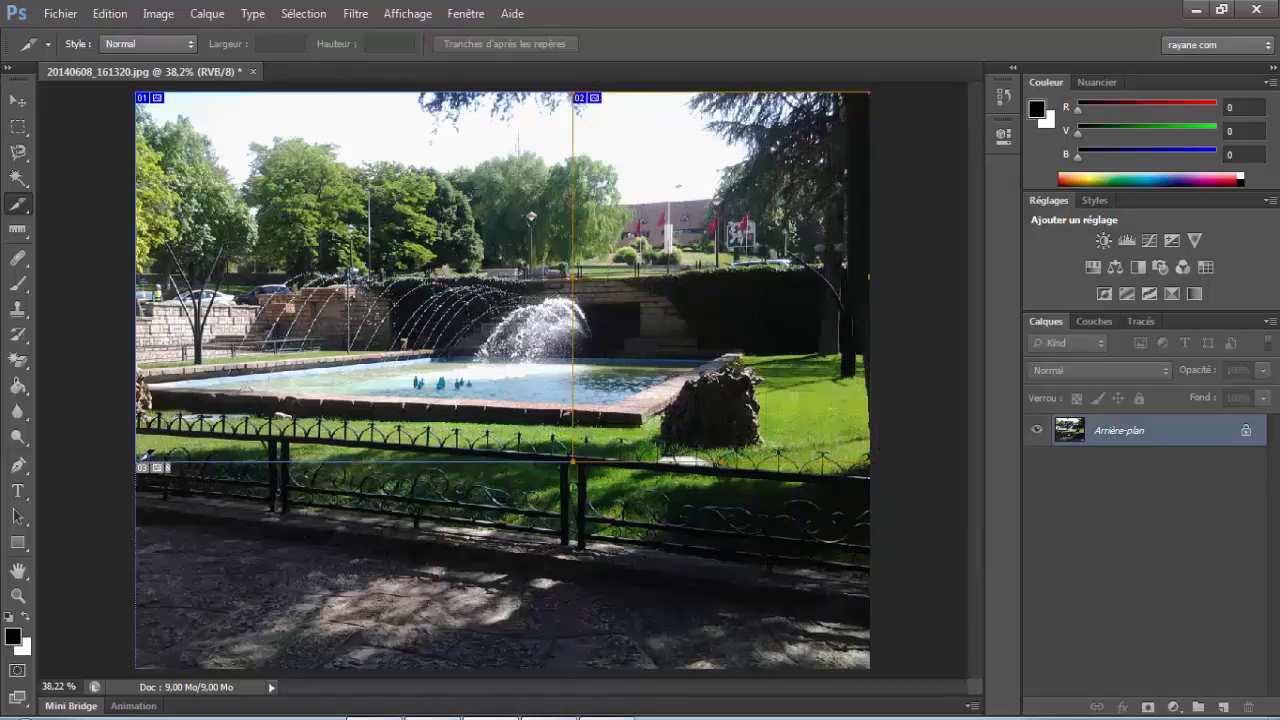
drag(137, 462, 882, 660)
Start saving the sliced photo for the web and devices, with the preview zoomed to 25% so the whole image shows.
click(66, 14)
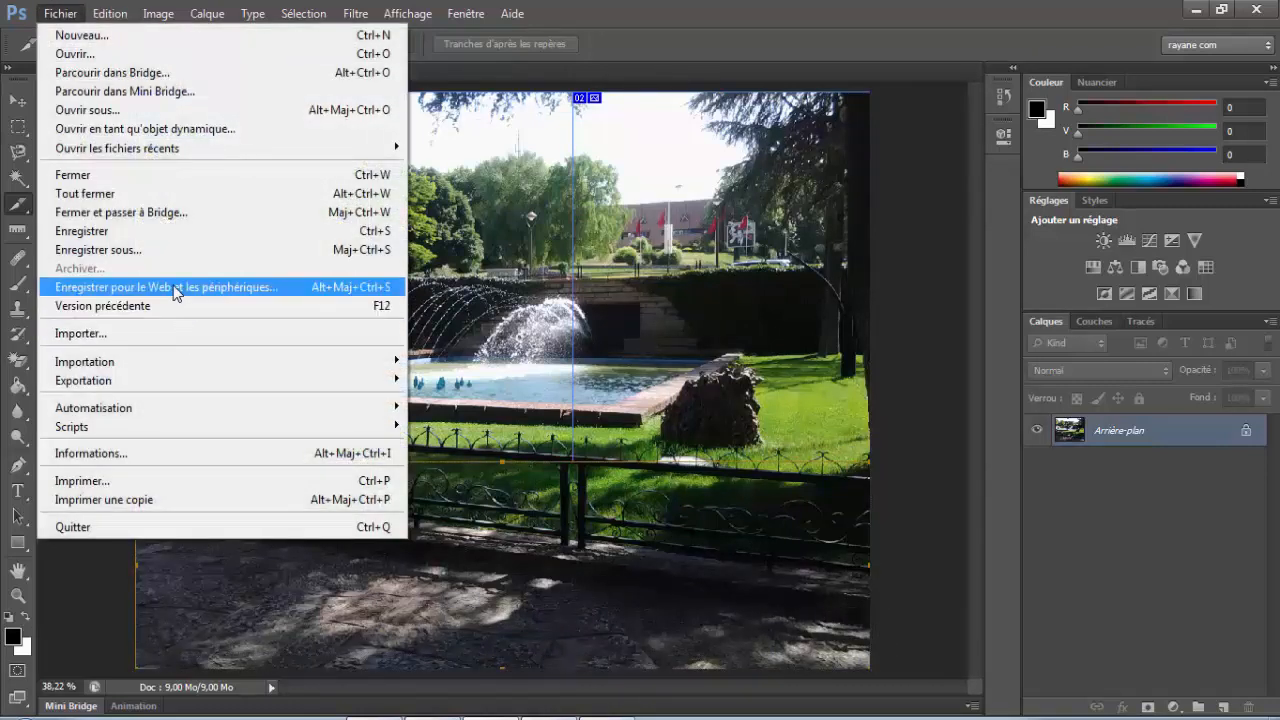
click(276, 289)
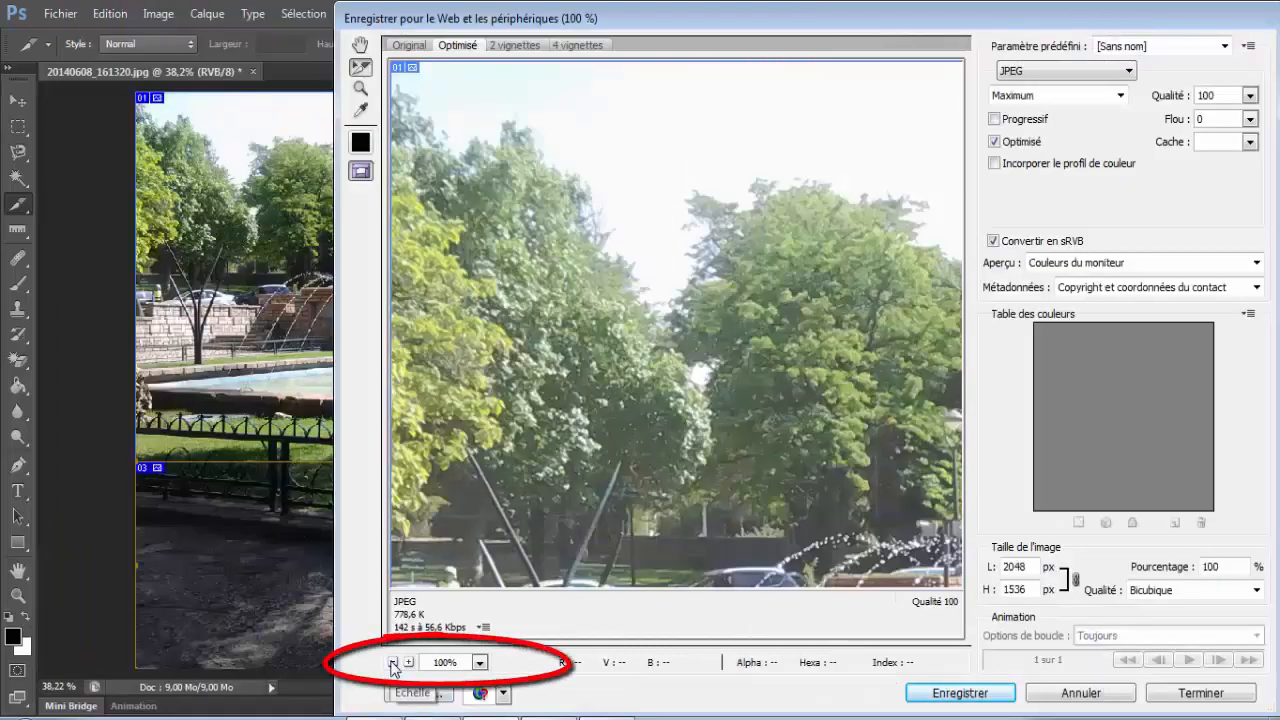
click(393, 662)
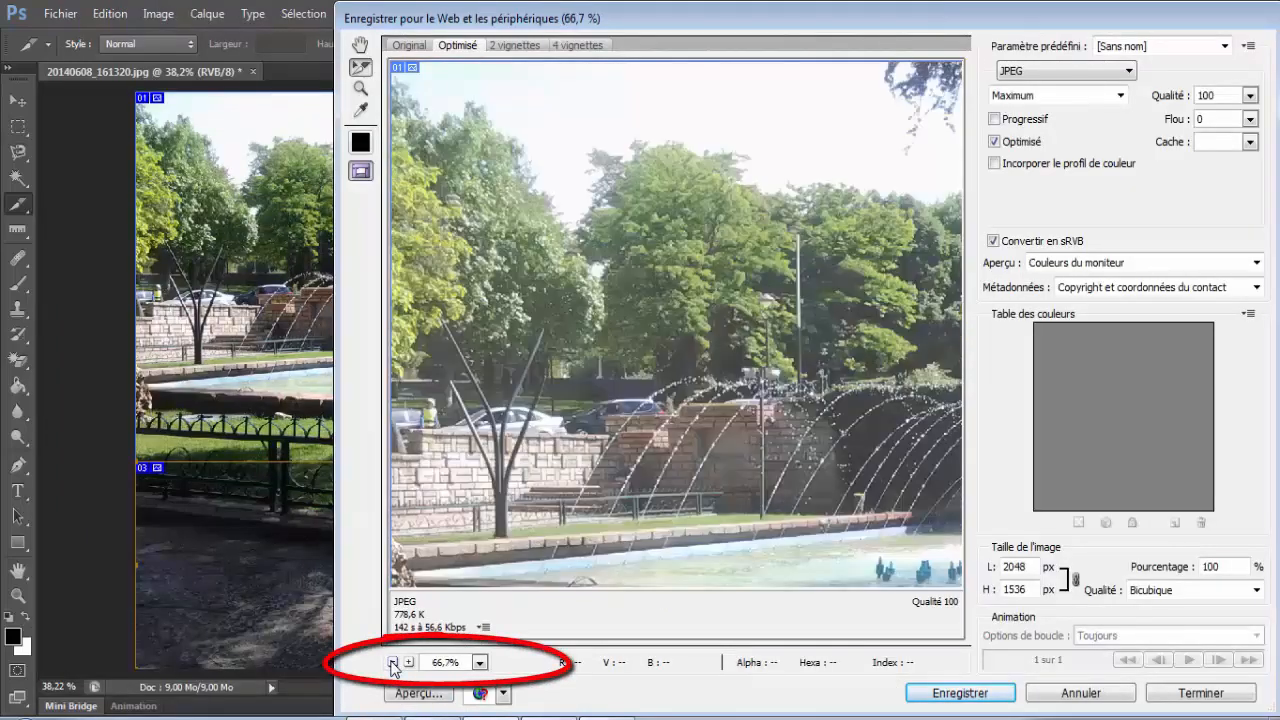
click(393, 662)
click(393, 662)
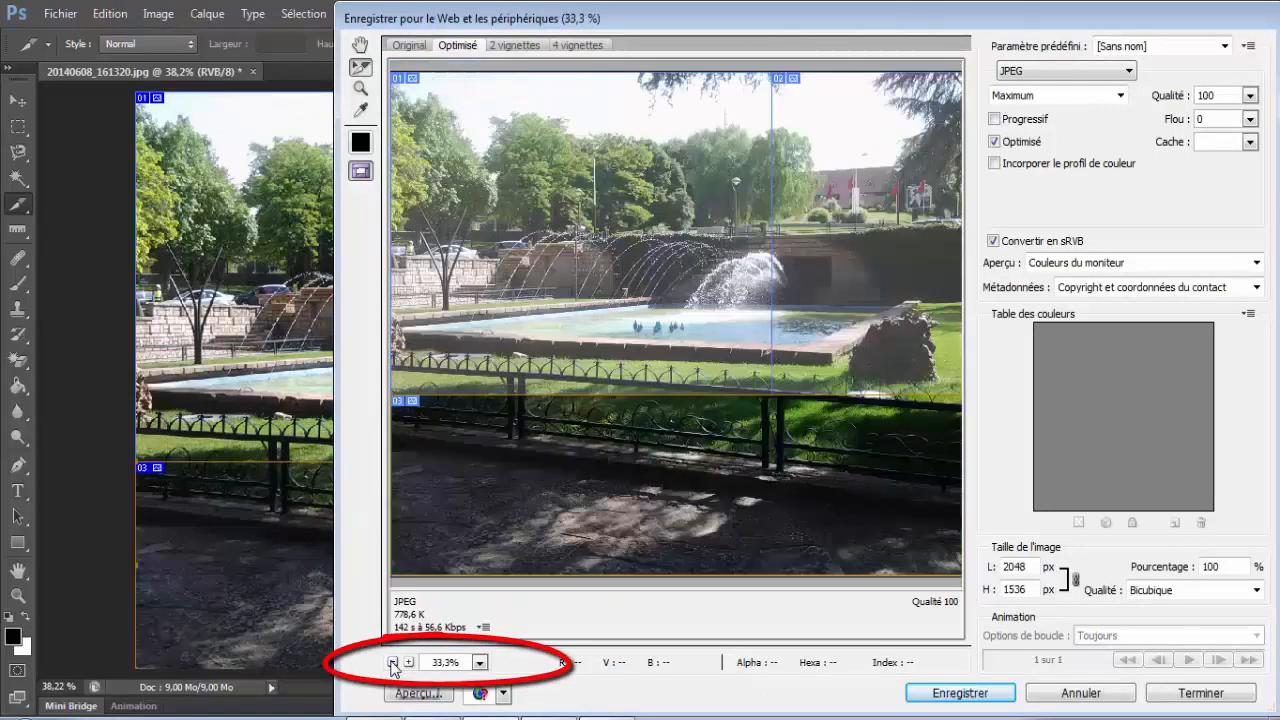
click(393, 662)
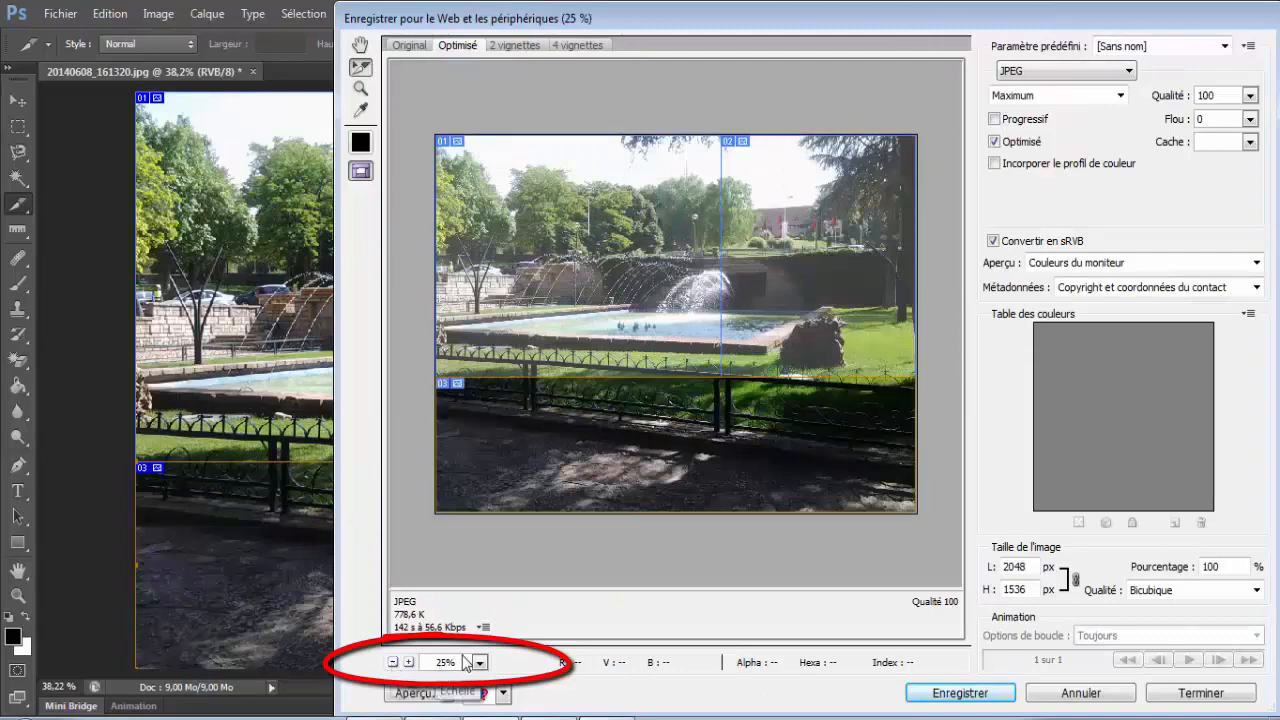
click(408, 662)
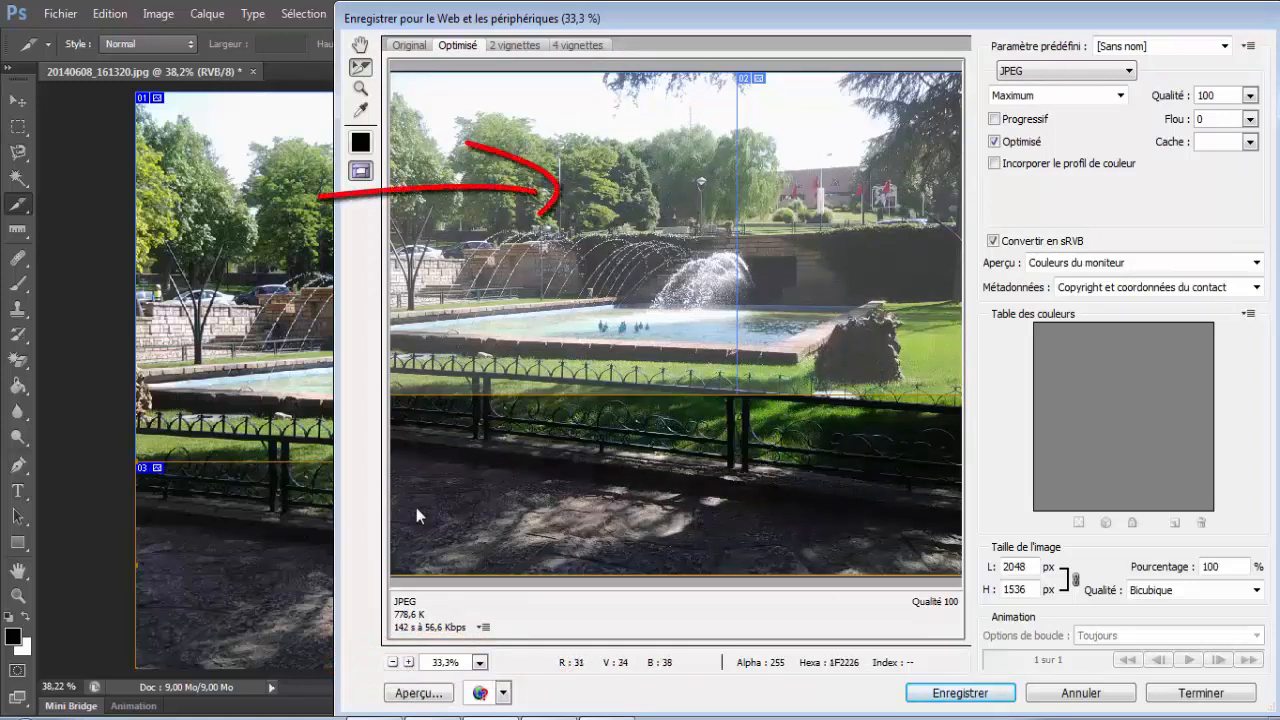
click(393, 663)
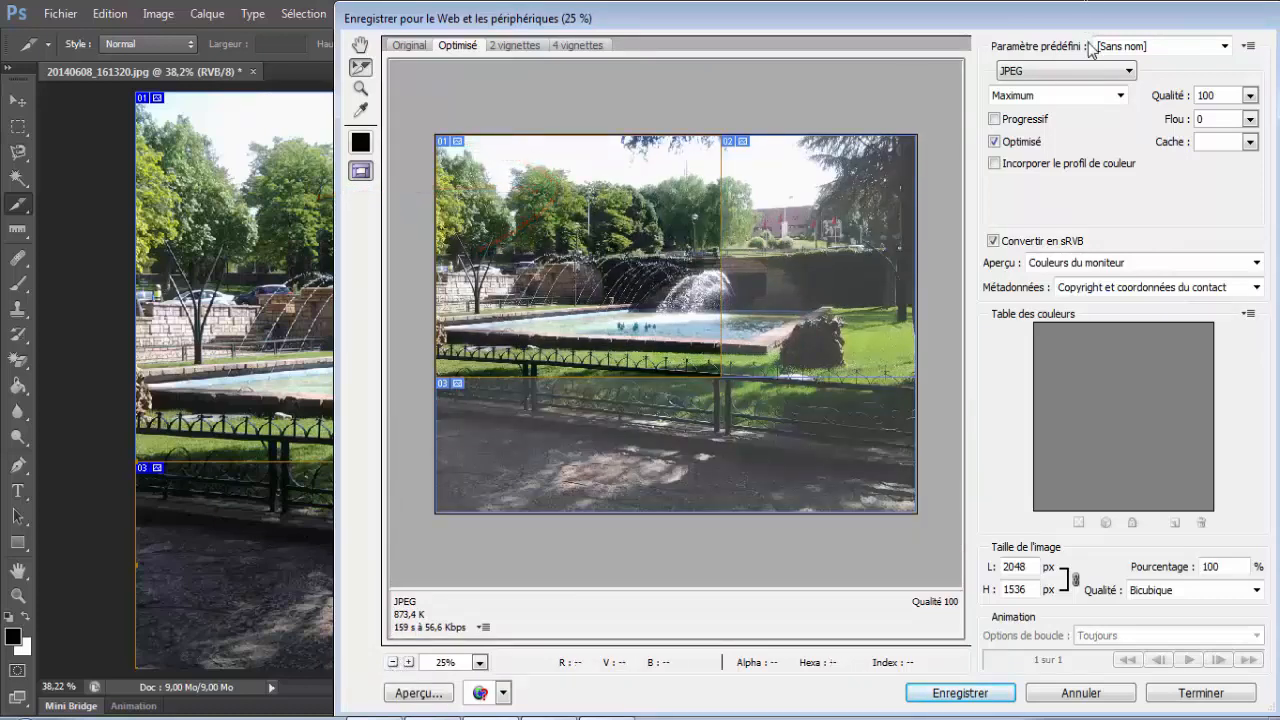
Set the upper-left slice's export options to JPEG, quality 100 and blur 0.
click(1128, 71)
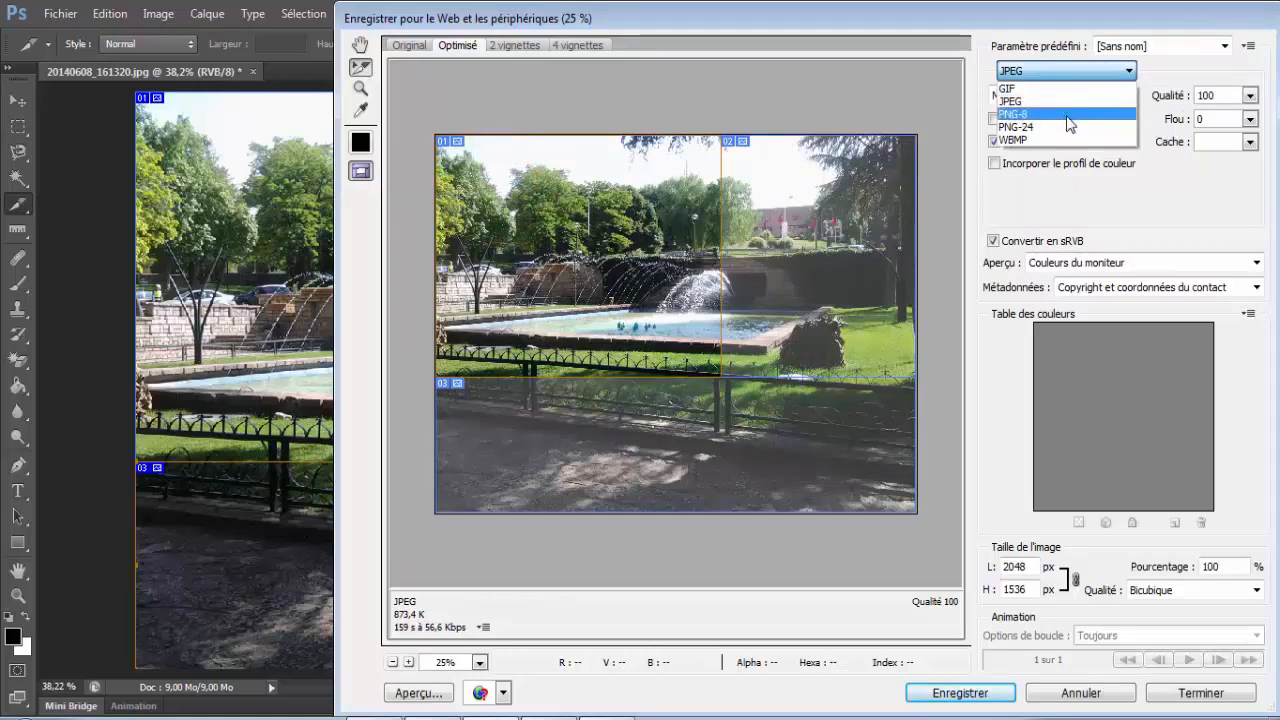
click(1051, 101)
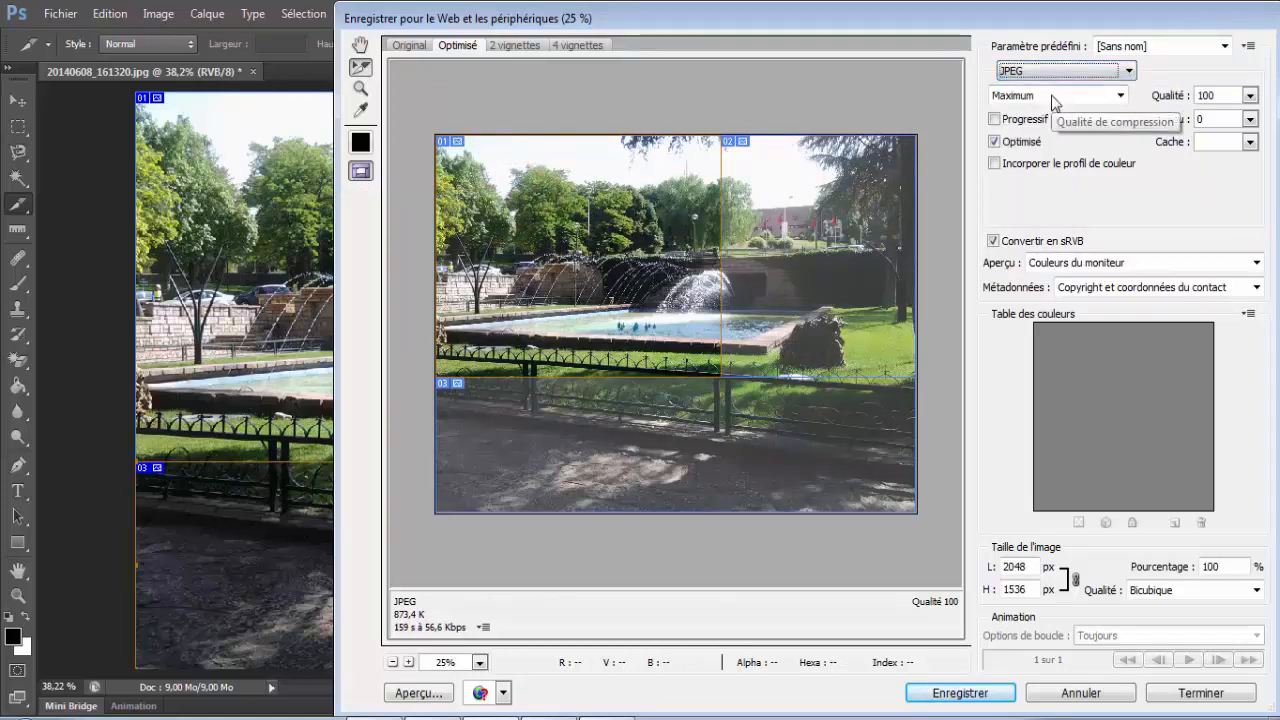
click(1250, 95)
mouse_move(1253, 120)
mouse_down()
mouse_move(1177, 141)
mouse_move(1262, 130)
mouse_up()
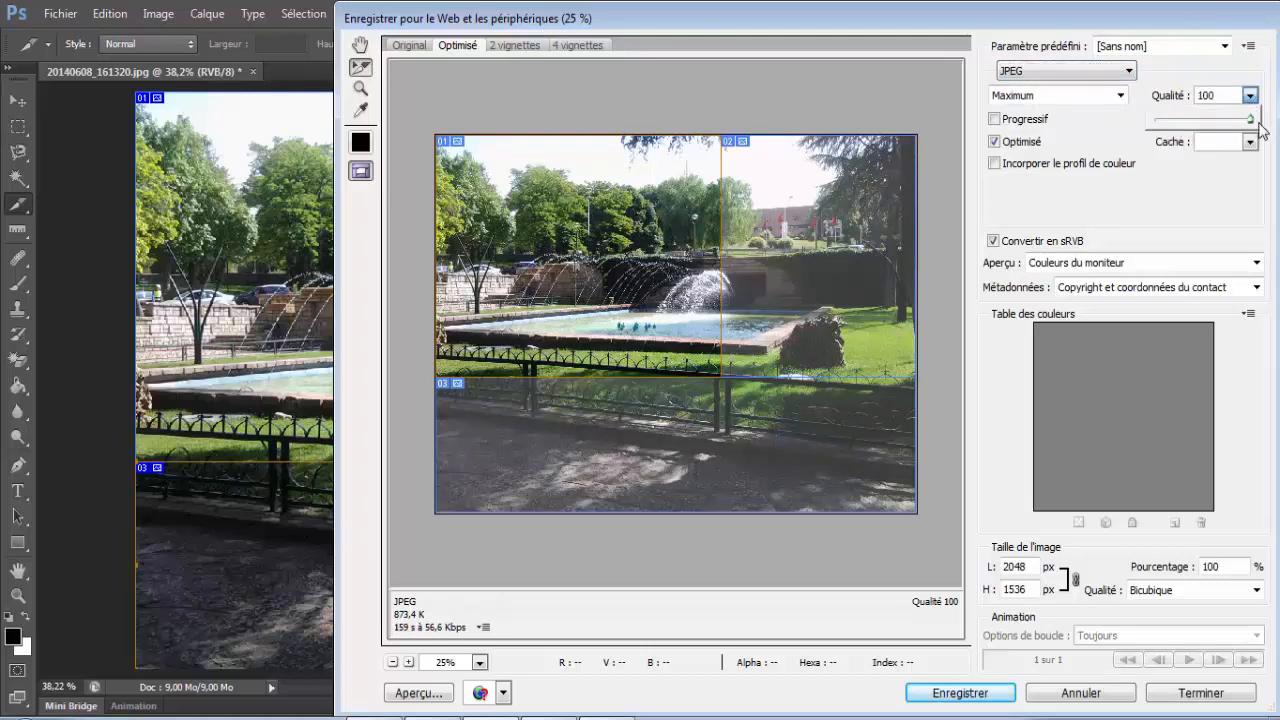
click(1273, 176)
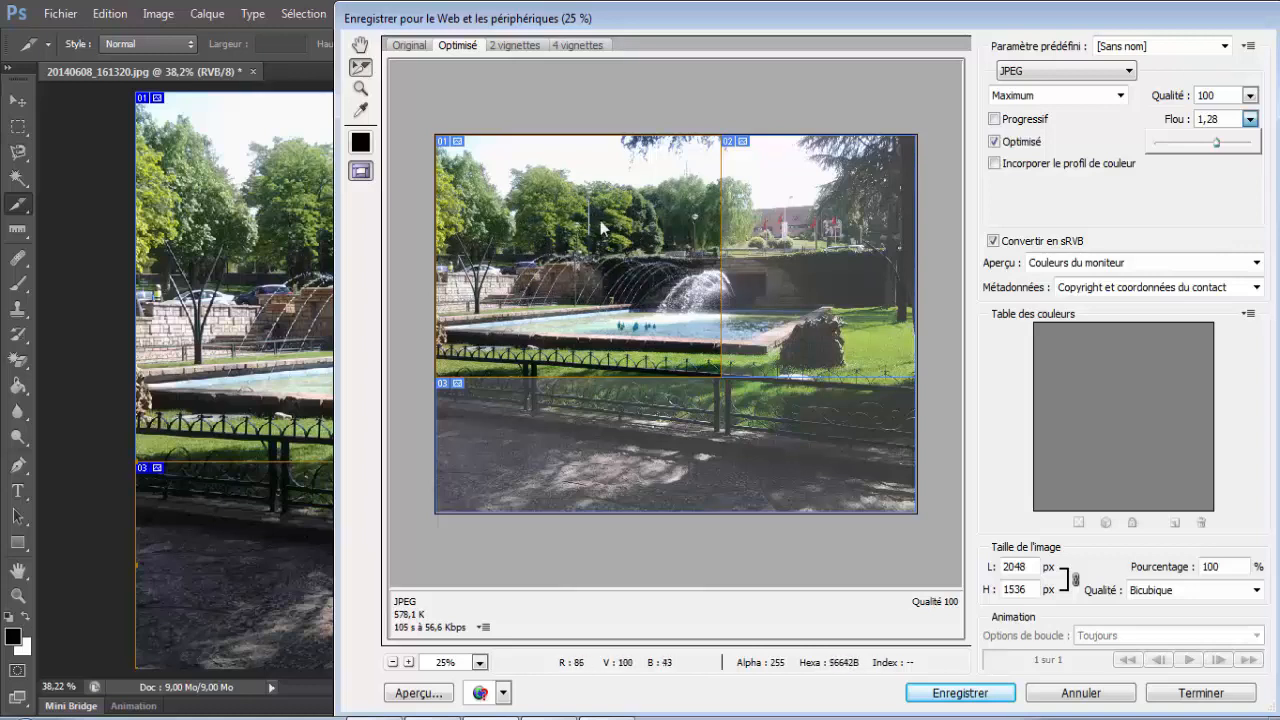
drag(1188, 141, 1152, 144)
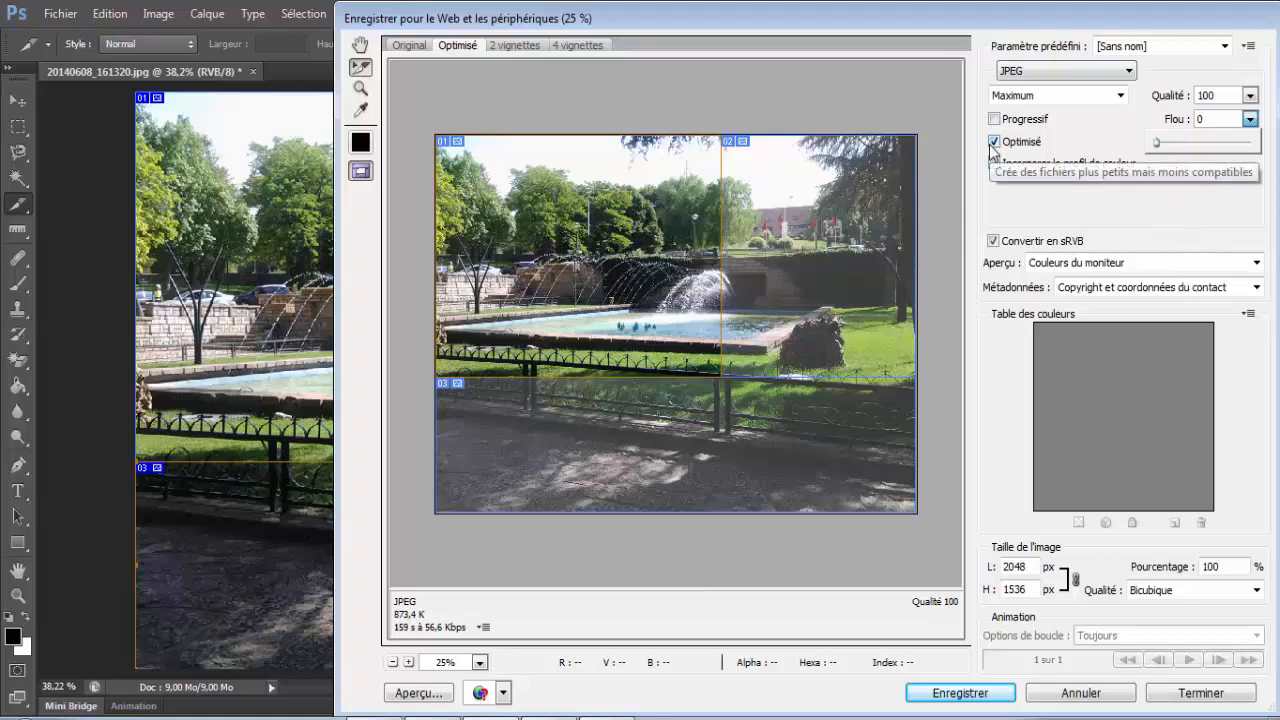
Check the export settings of slices 02 and 03, and save all slices as images in the eclairage folder.
click(793, 253)
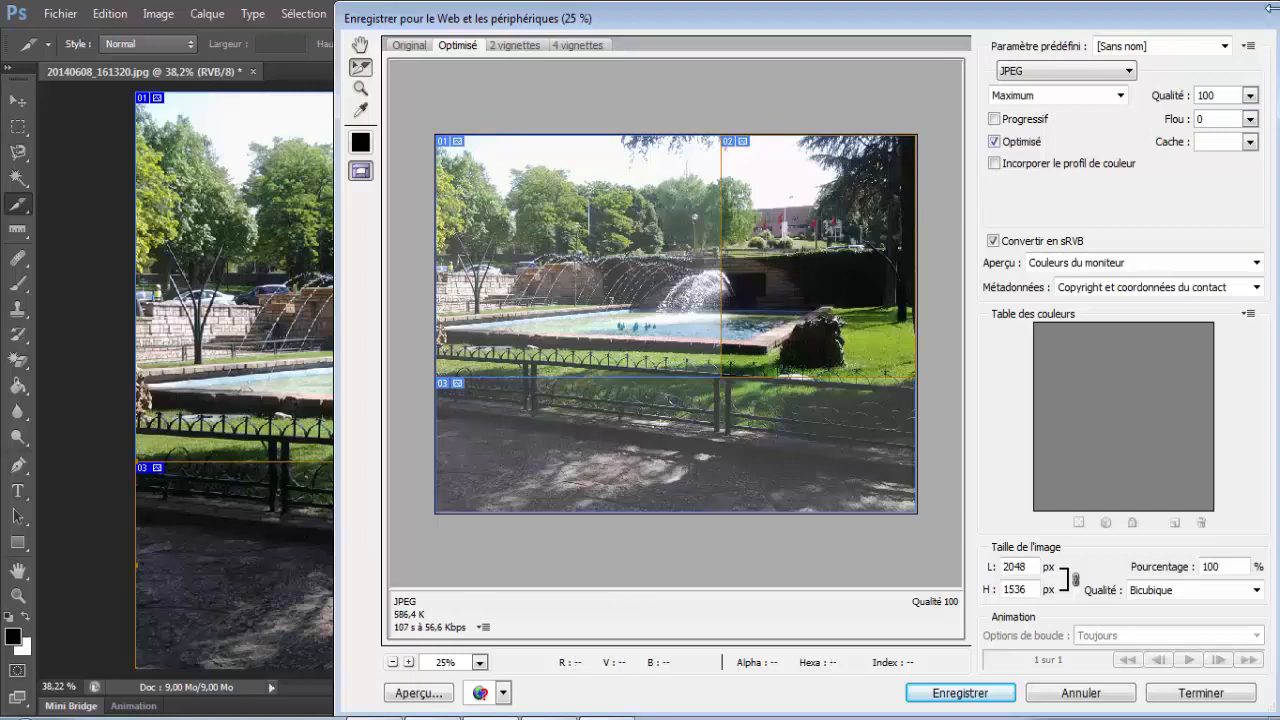
click(638, 440)
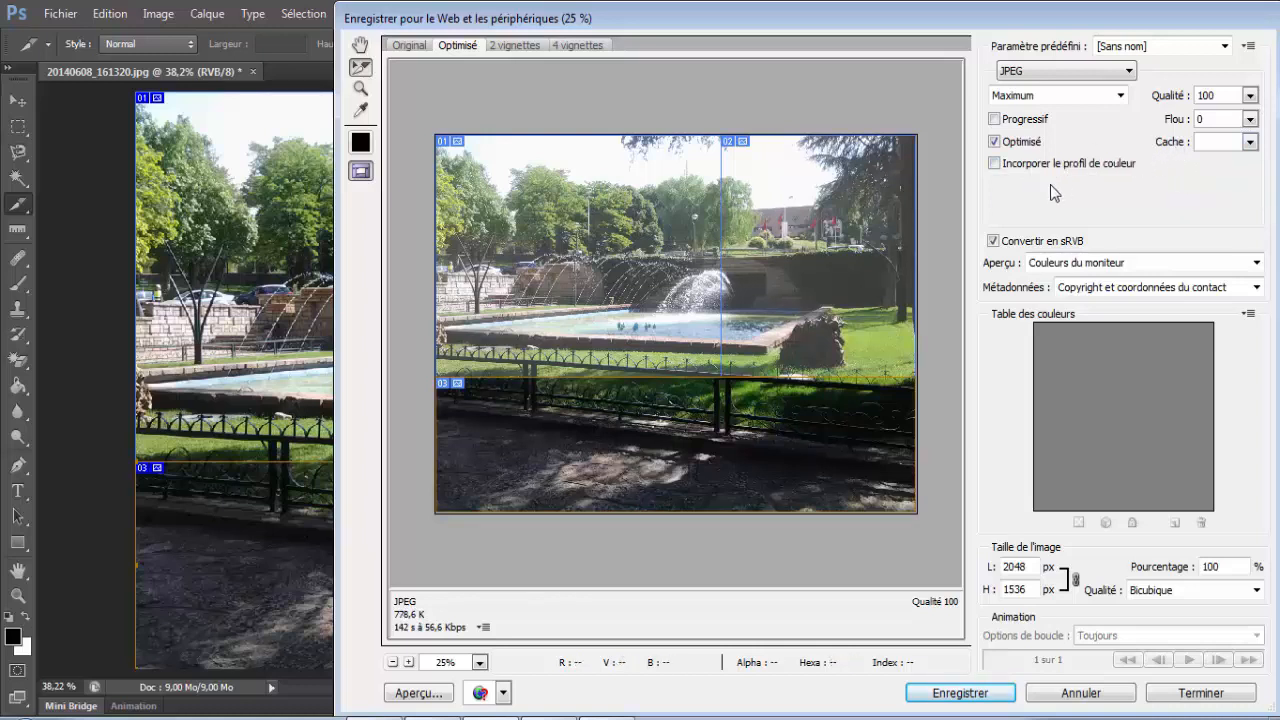
click(958, 693)
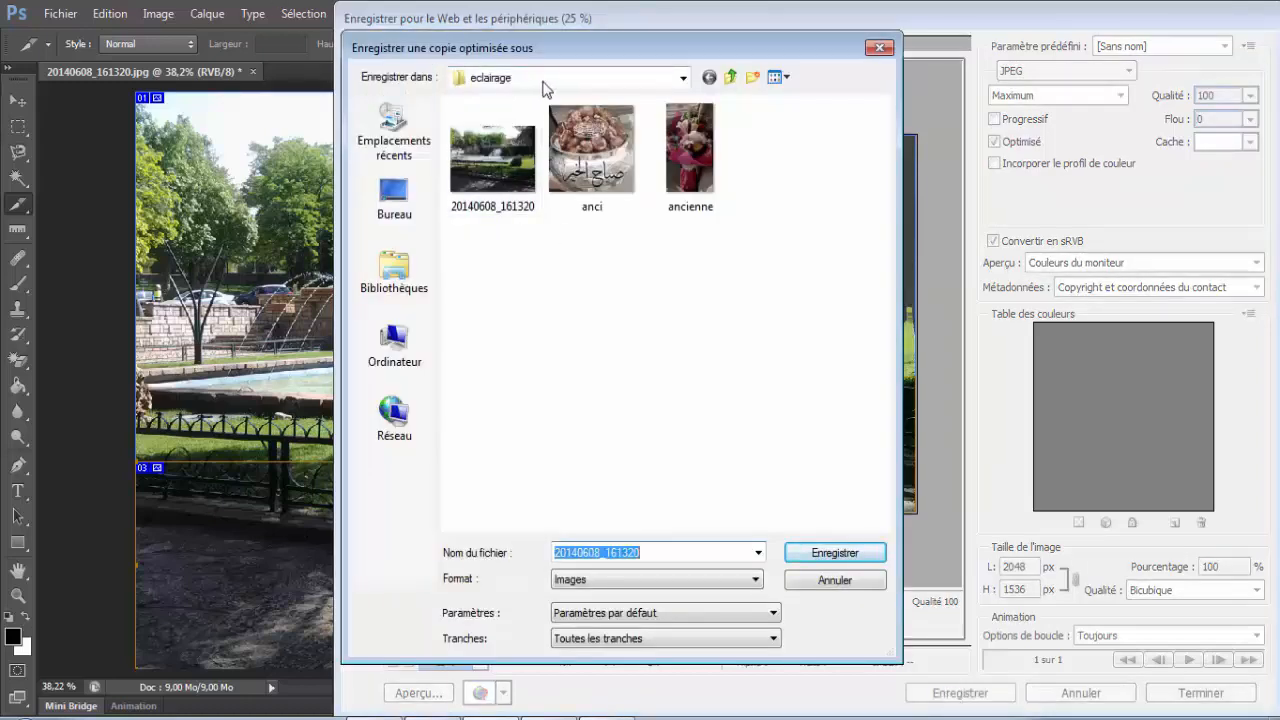
click(835, 553)
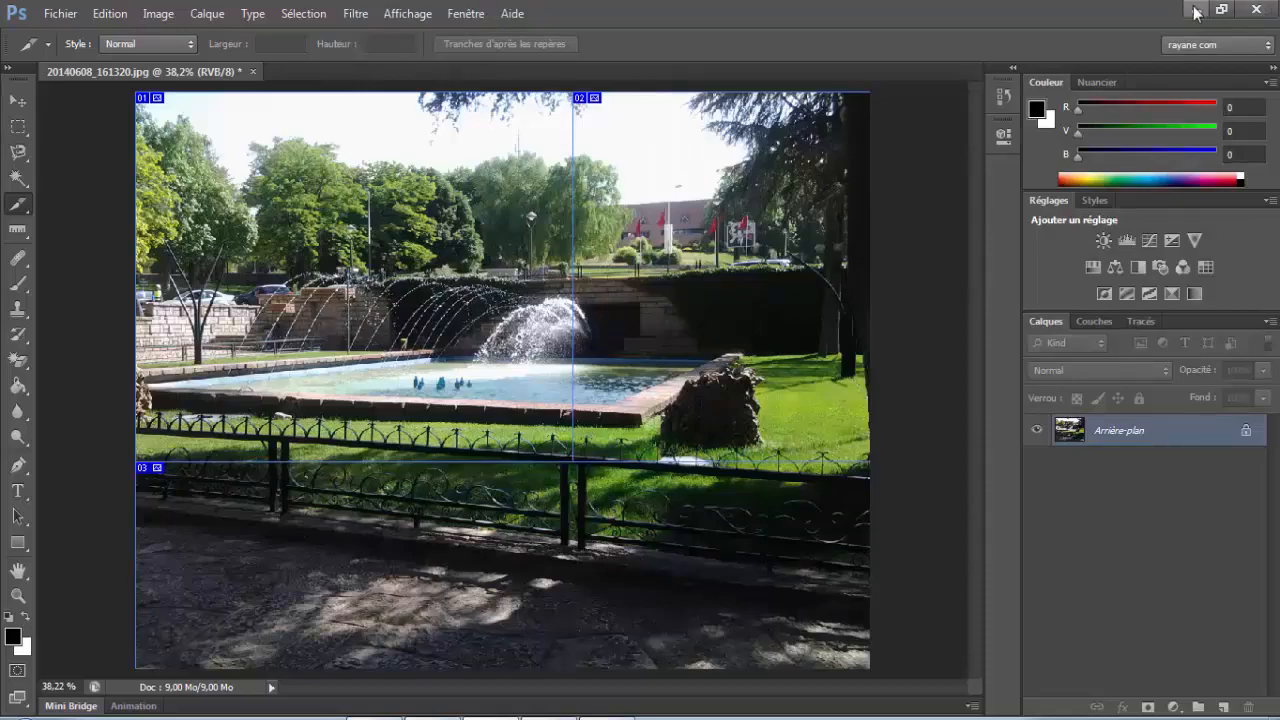
Switch to the desktop and open the images subfolder of the eclairage folder in a maximized window.
click(1196, 10)
double_click(1137, 150)
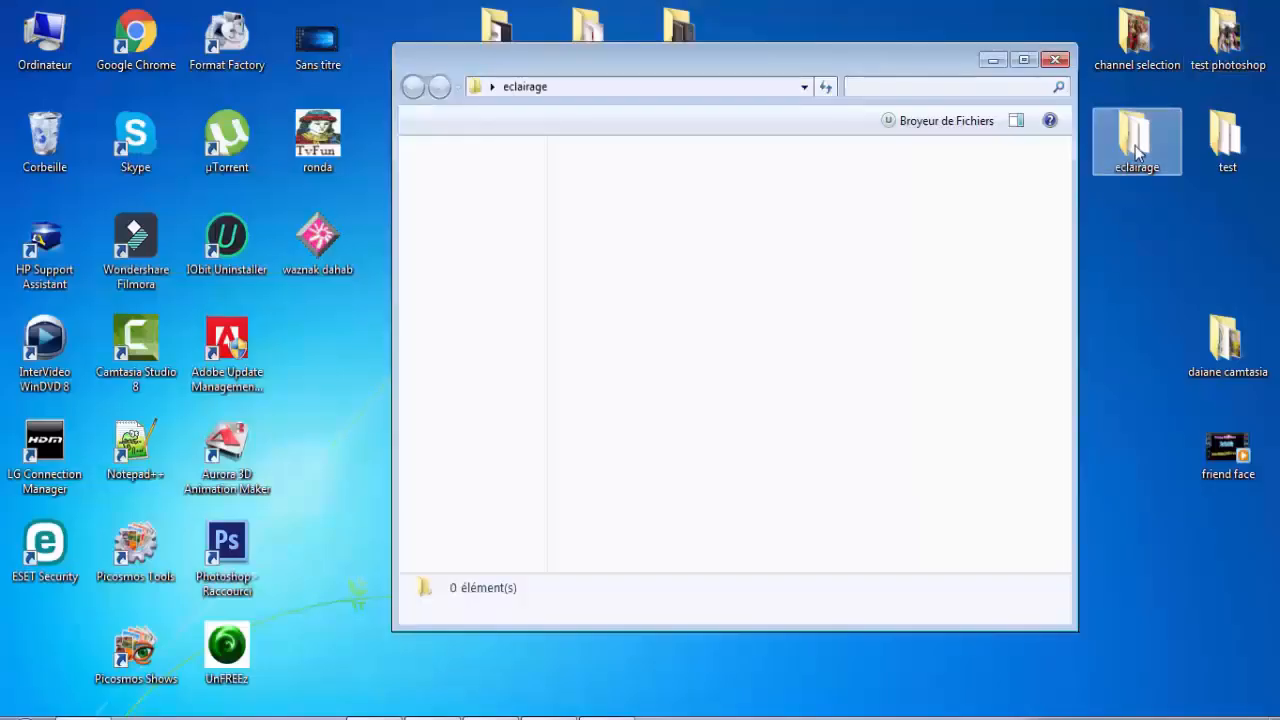
key(super+Up)
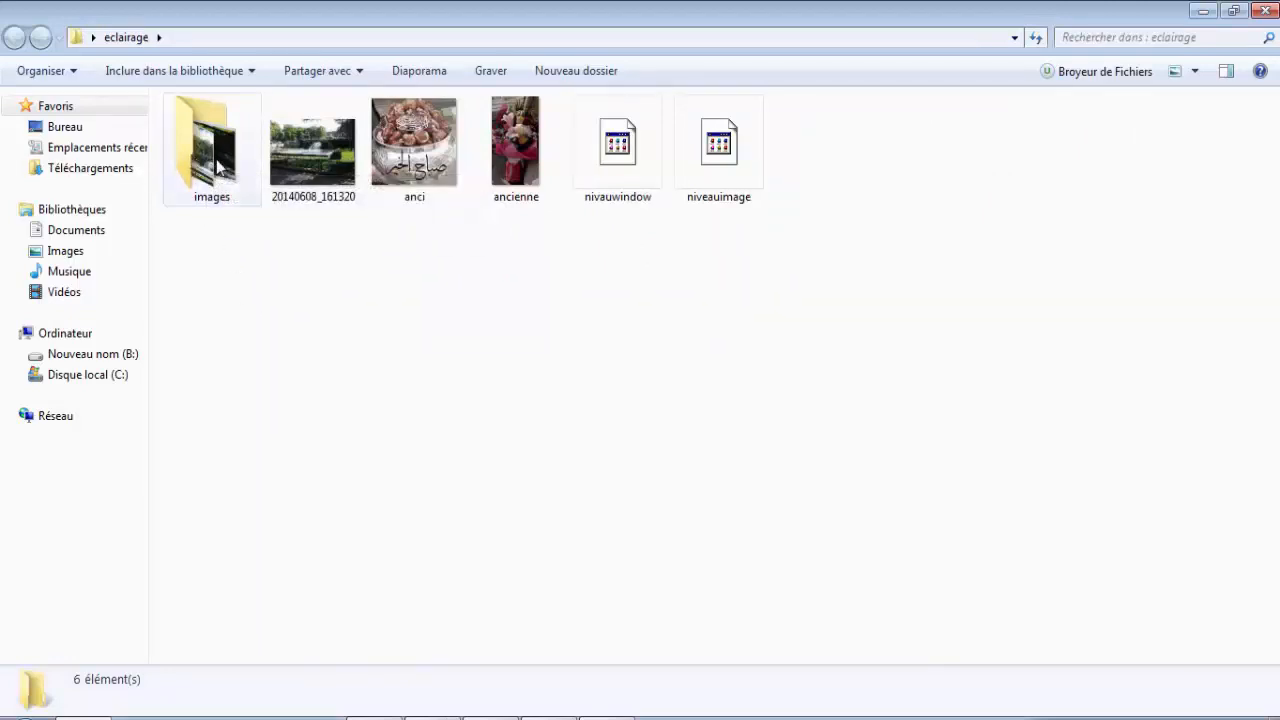
double_click(218, 167)
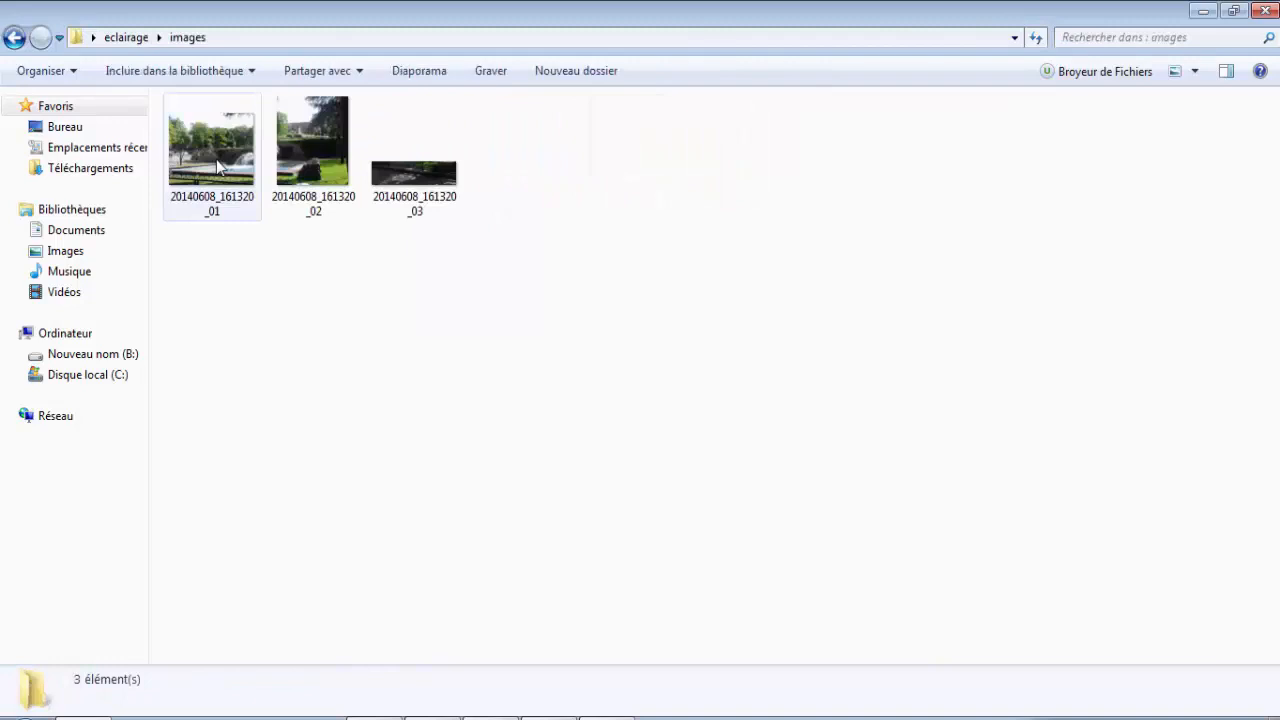
View the exported images 20140608_161320_01, _02 and _03 one after another, close the viewer and return to Photoshop.
click(218, 167)
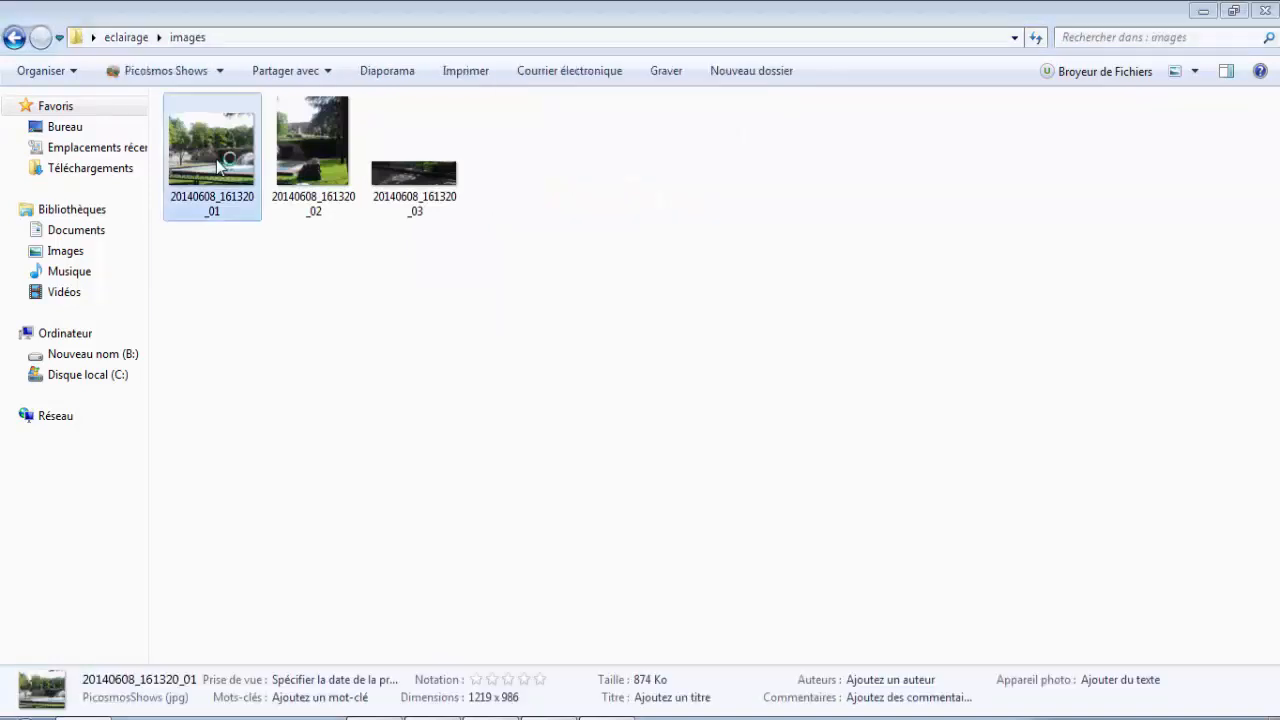
double_click(219, 166)
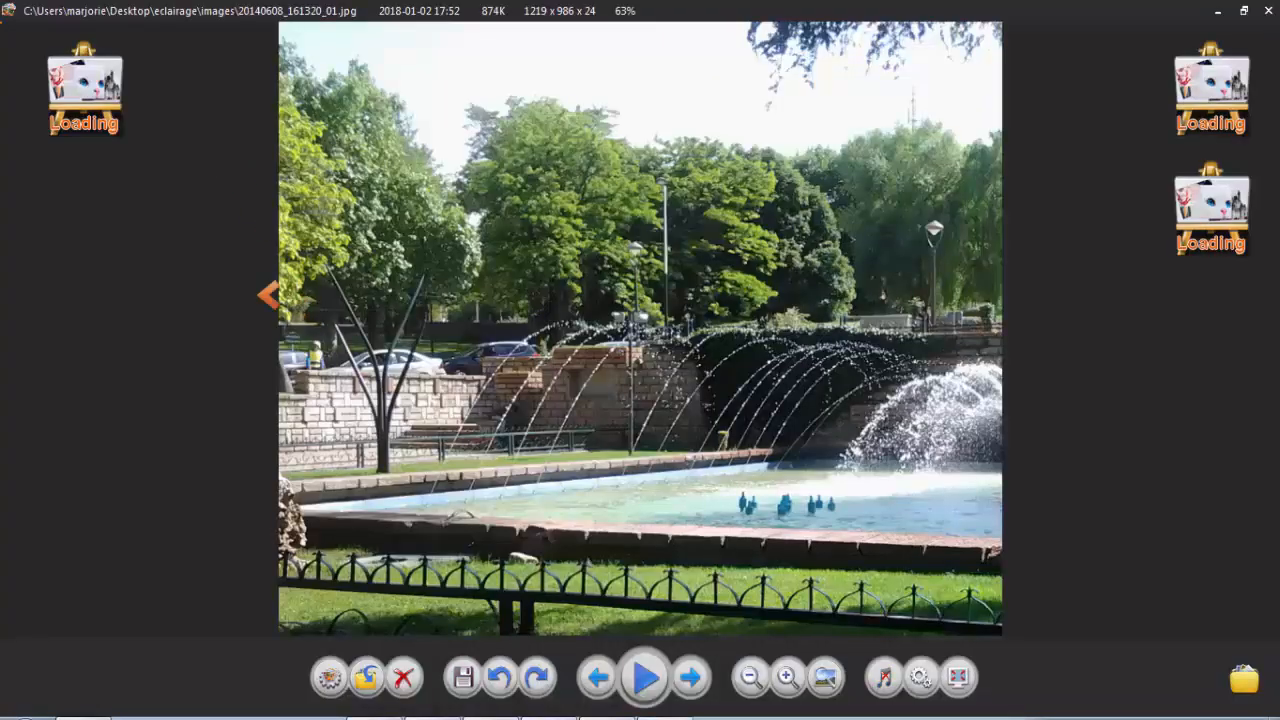
click(1234, 92)
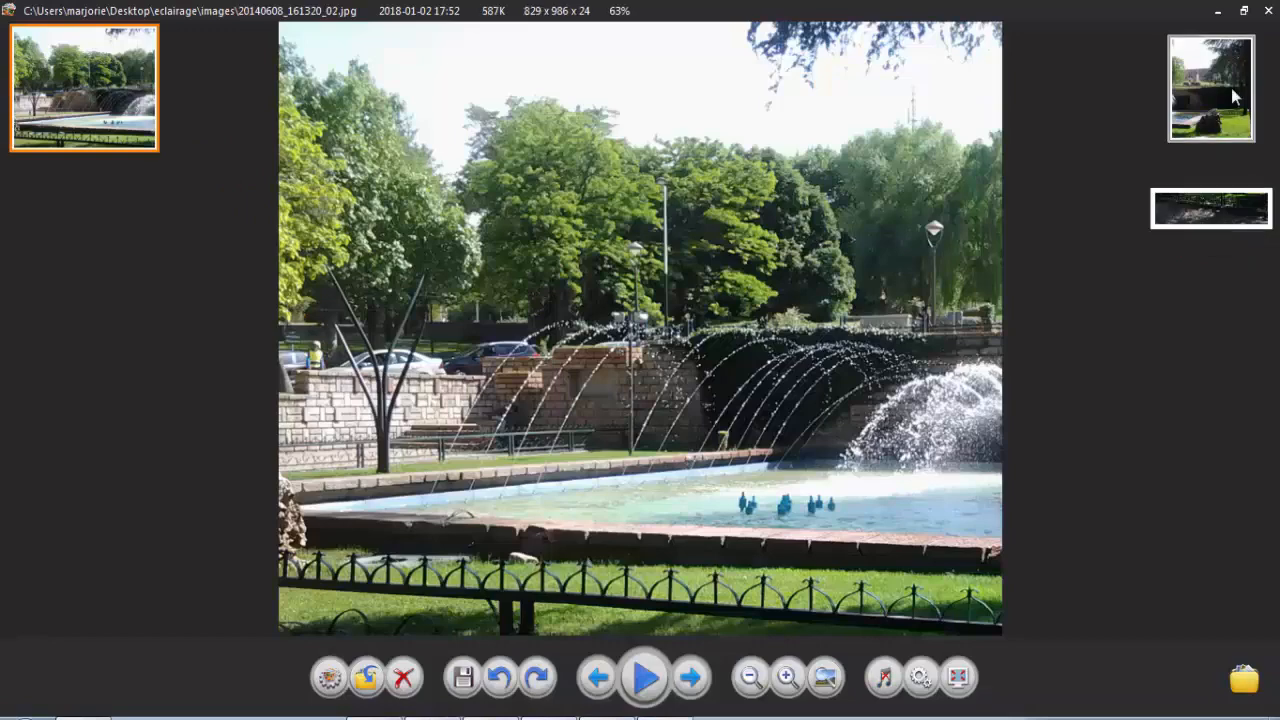
click(1234, 224)
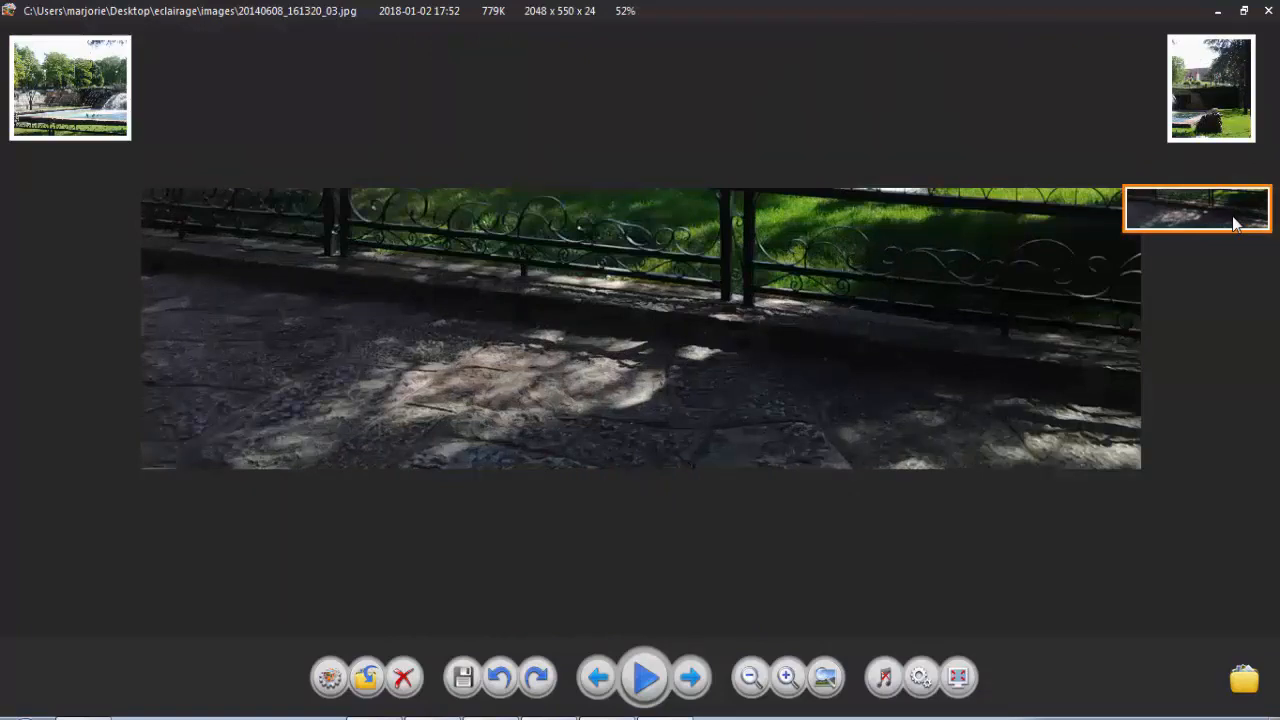
click(1268, 10)
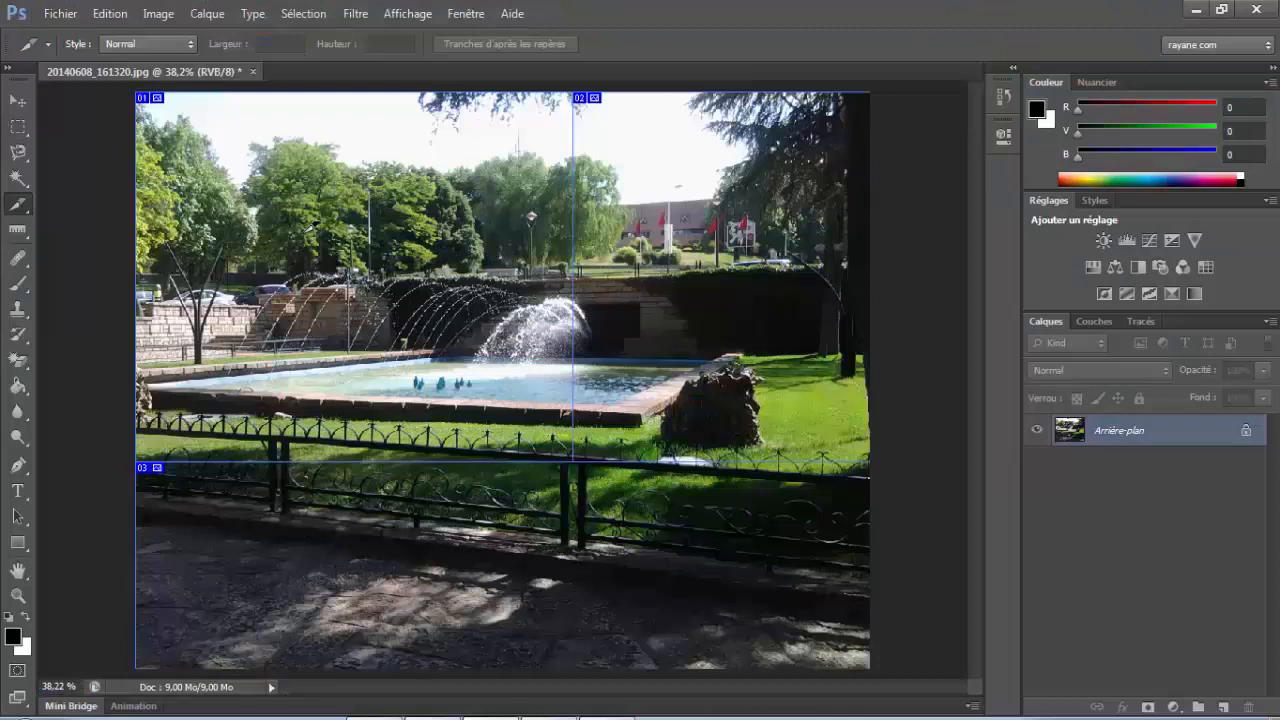
Delete all the user-drawn slices from the photo with the Slice Selection tool.
right_click(18, 204)
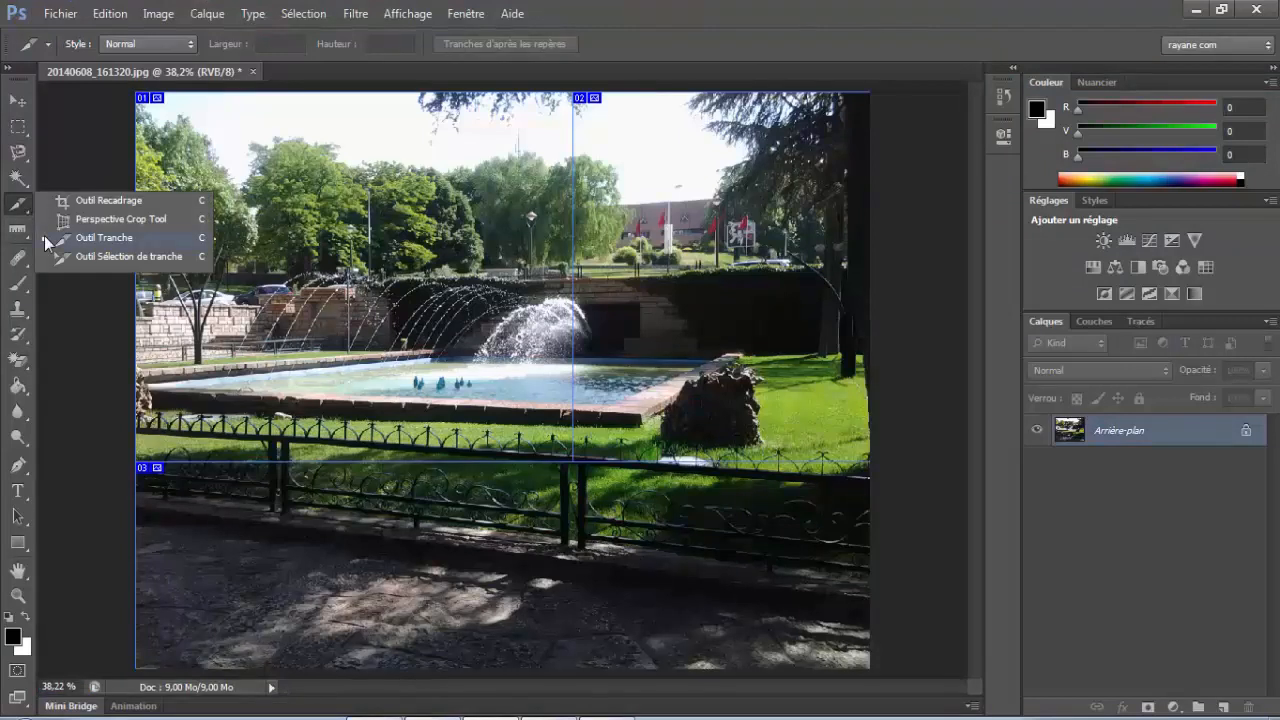
click(122, 256)
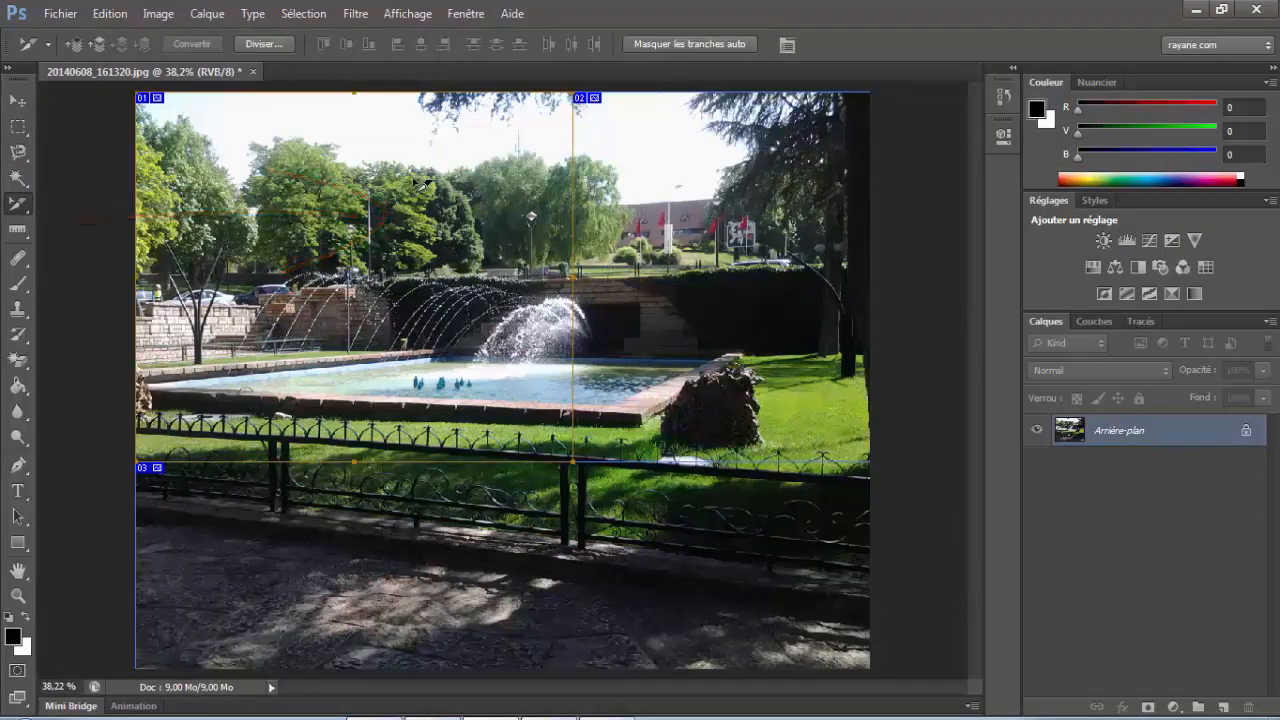
click(632, 172)
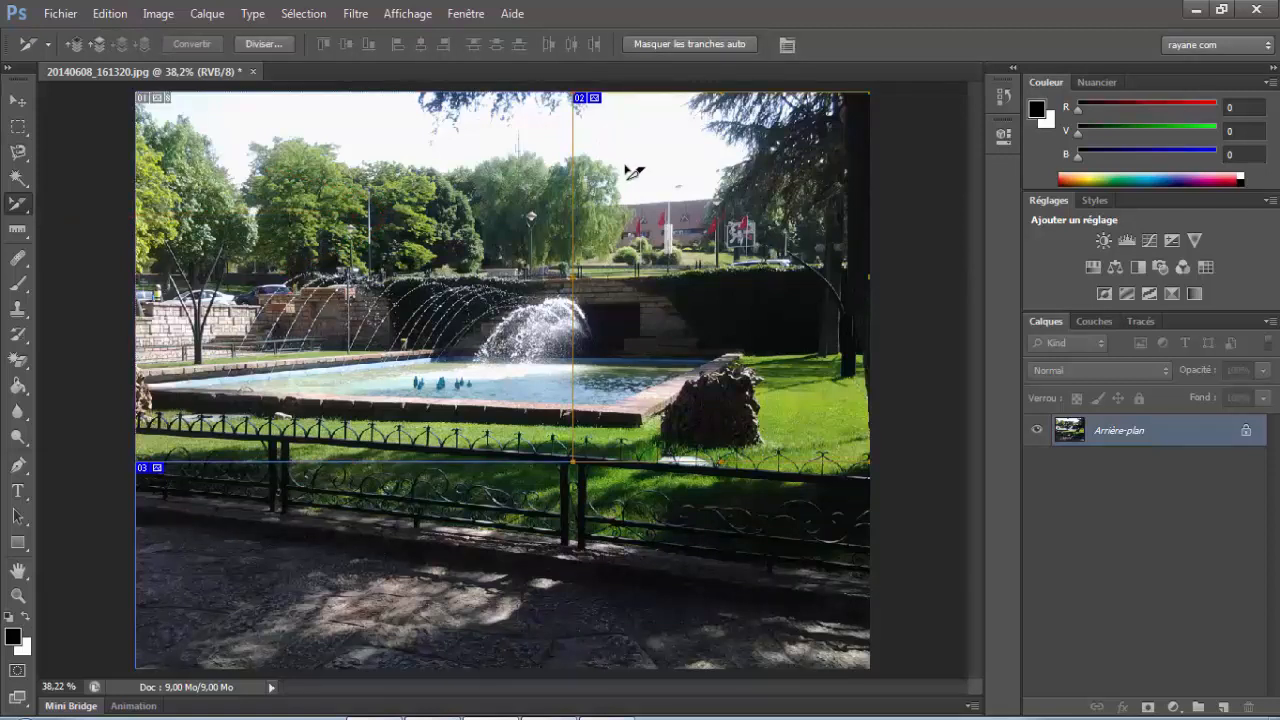
key(Delete)
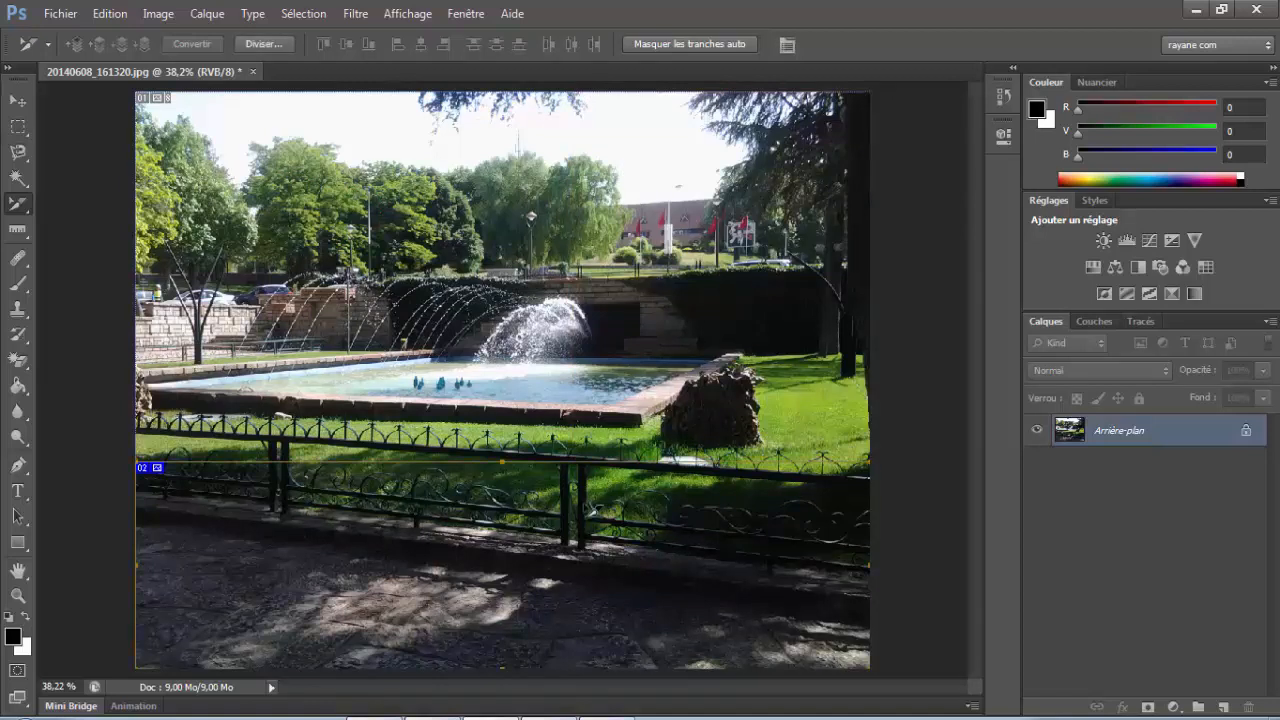
key(Delete)
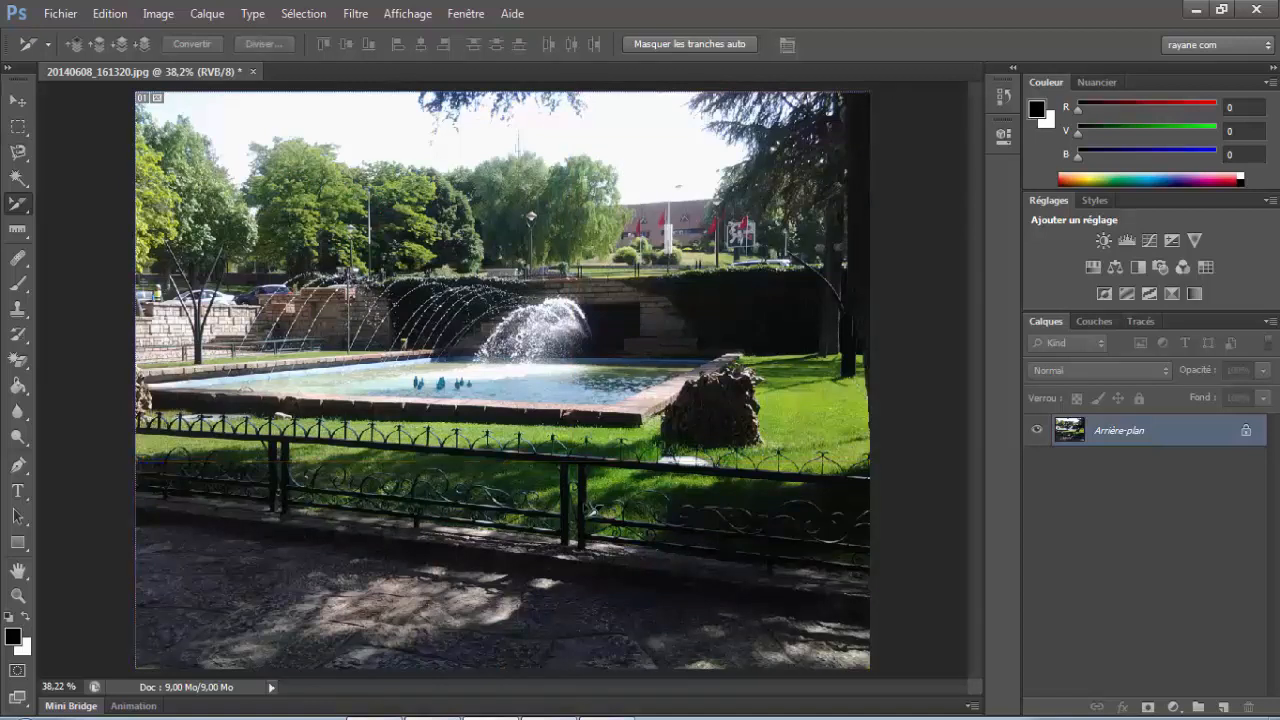
Activate the Slice tool and set its style to fixed proportions (Proportions fixes).
drag(17, 203, 108, 240)
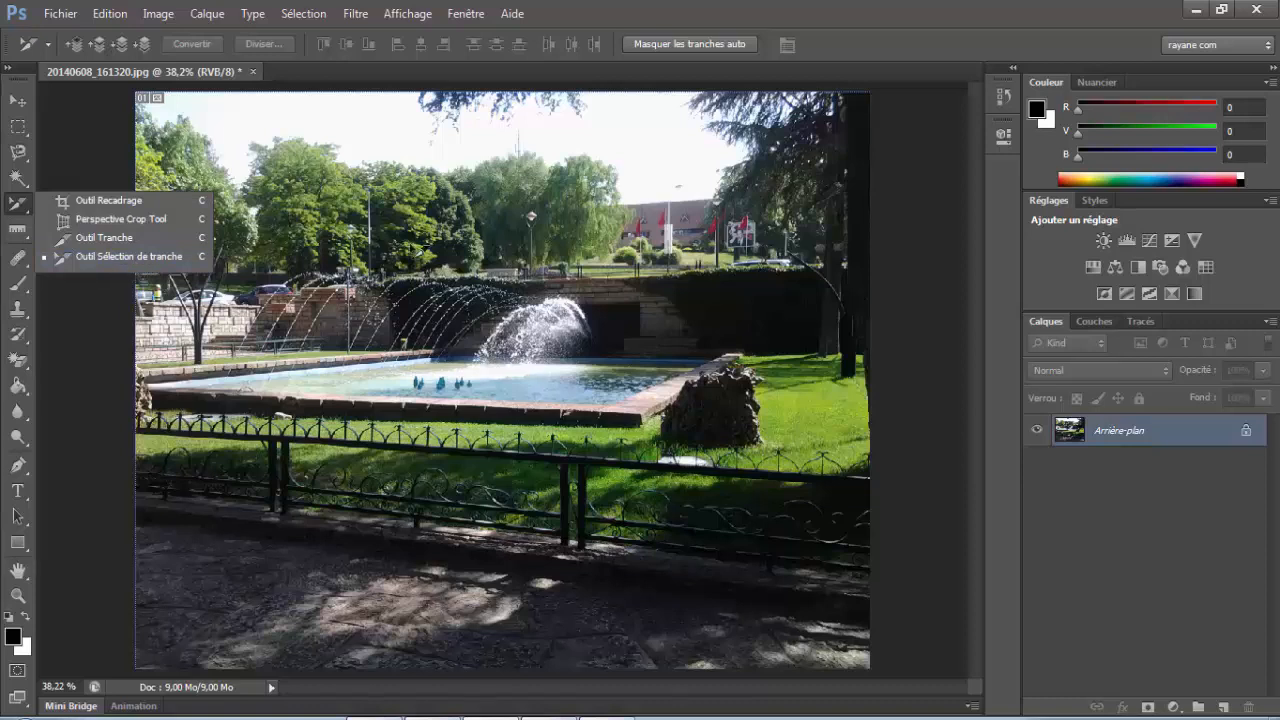
click(149, 261)
right_click(18, 203)
click(139, 233)
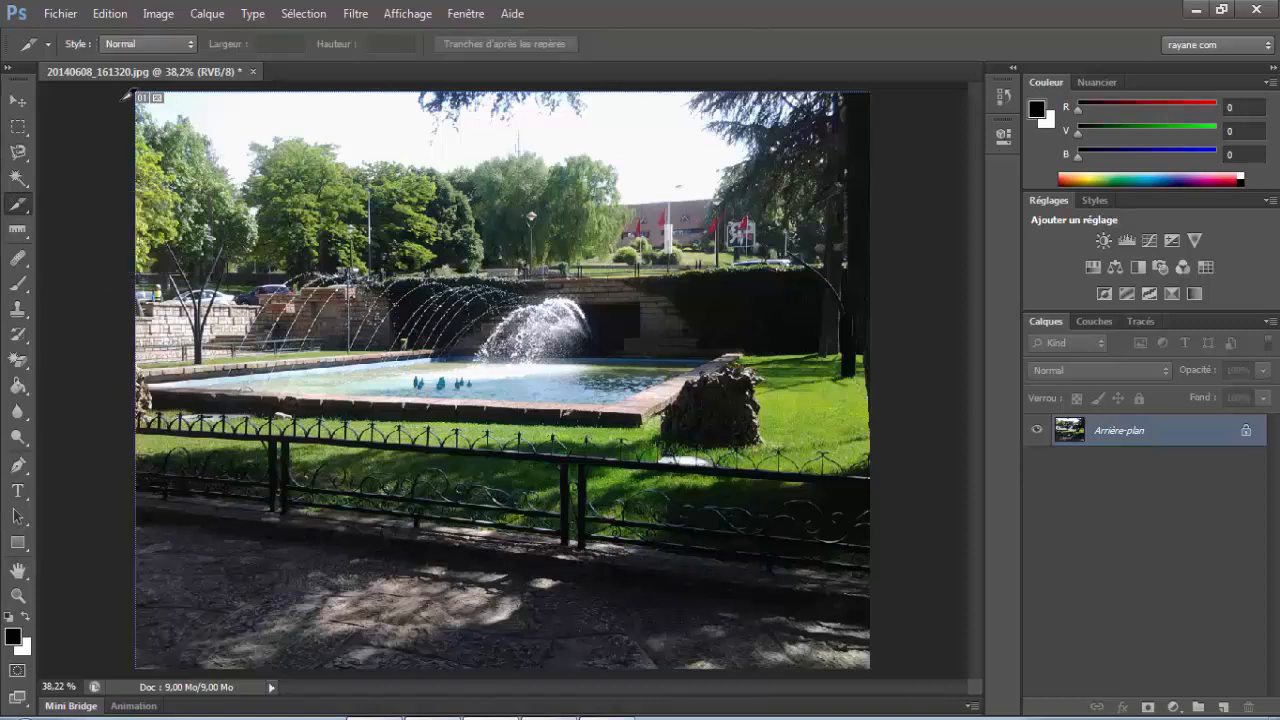
click(189, 47)
click(180, 82)
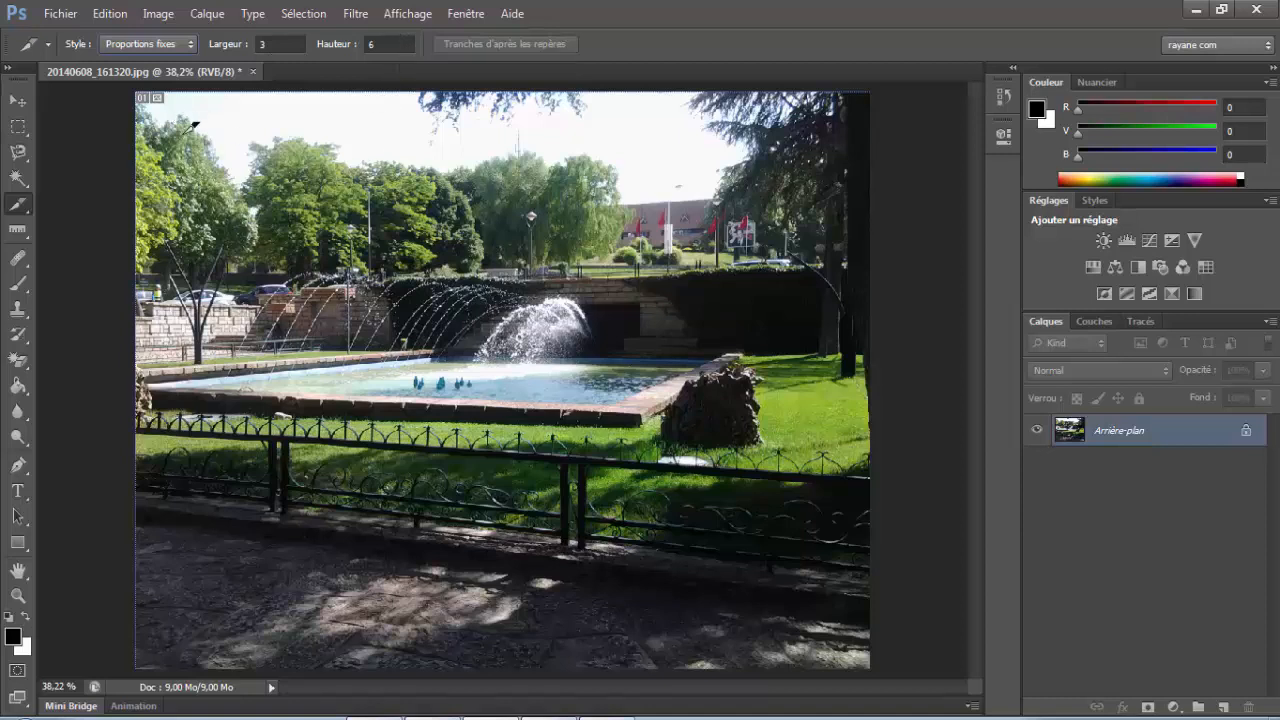
Set the slice style to Normal and try out a freely proportioned slice from the photo's upper-left corner.
click(189, 47)
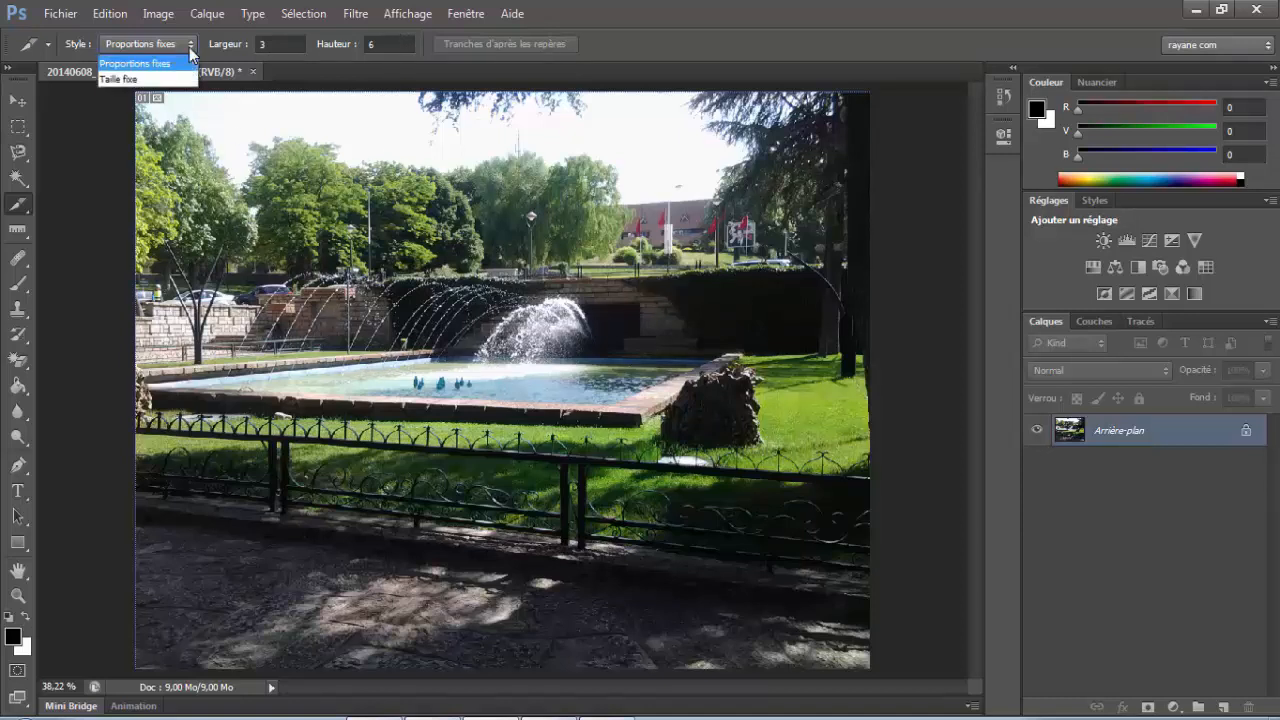
click(150, 61)
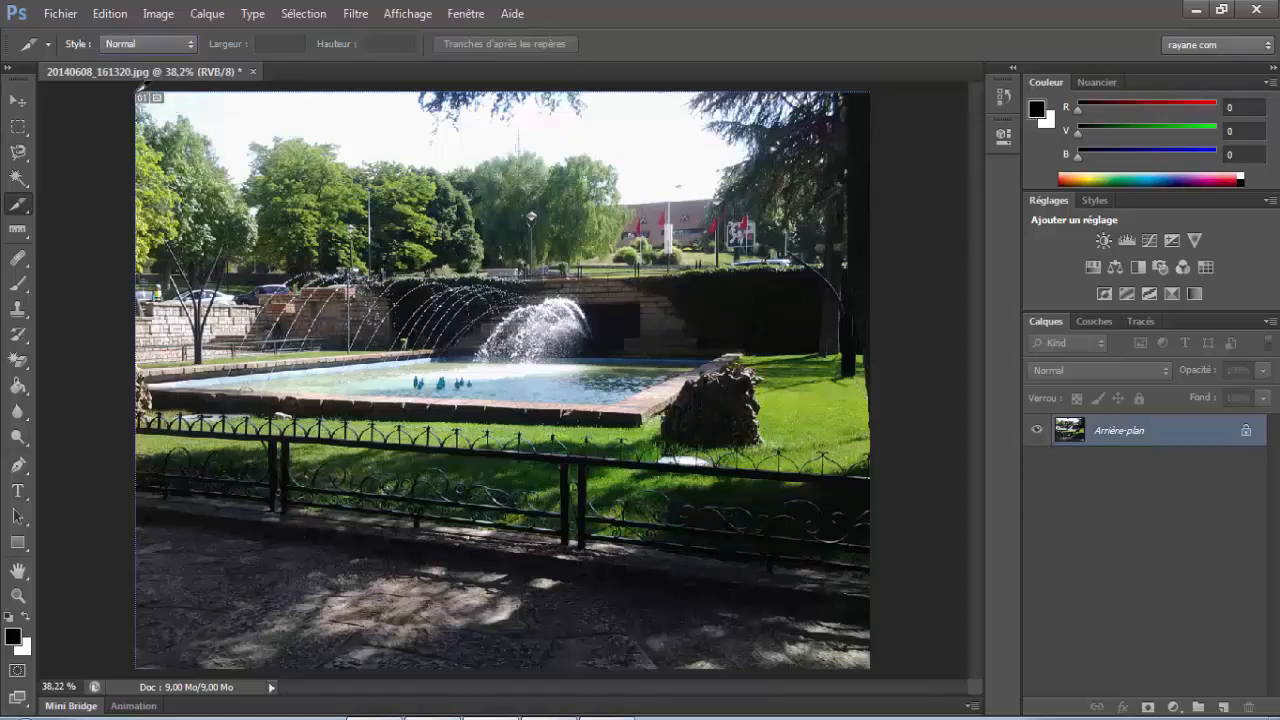
drag(143, 95, 591, 555)
drag(676, 525, 153, 99)
Set the slice style to fixed proportions and try out a slice with width 3 and height 6 from the photo's upper-left corner.
click(187, 46)
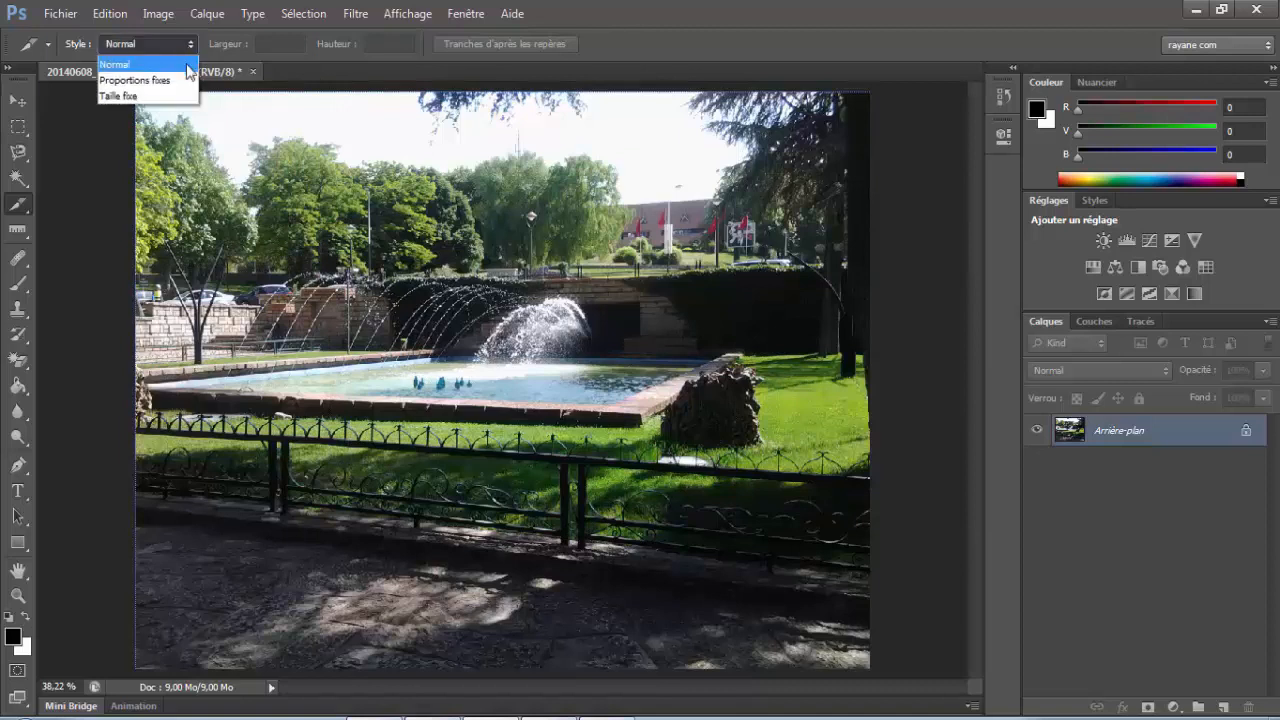
click(186, 80)
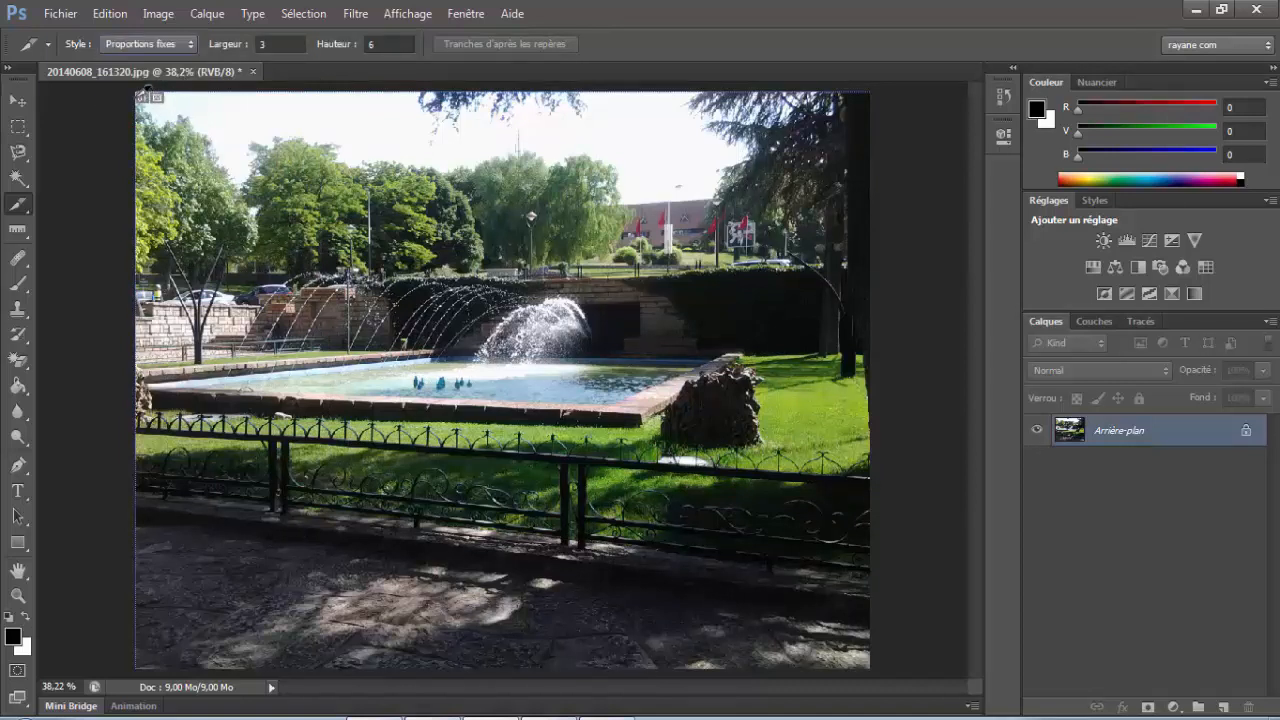
mouse_move(141, 92)
mouse_down()
mouse_move(280, 360)
mouse_move(405, 440)
mouse_move(676, 483)
mouse_move(745, 478)
mouse_move(520, 490)
mouse_move(785, 445)
mouse_move(614, 474)
mouse_move(718, 488)
mouse_move(382, 294)
mouse_move(134, 86)
mouse_up()
Set the slice style to fixed size (Taille fixe) and place a 600 × 600 px slice over the fountain.
click(188, 43)
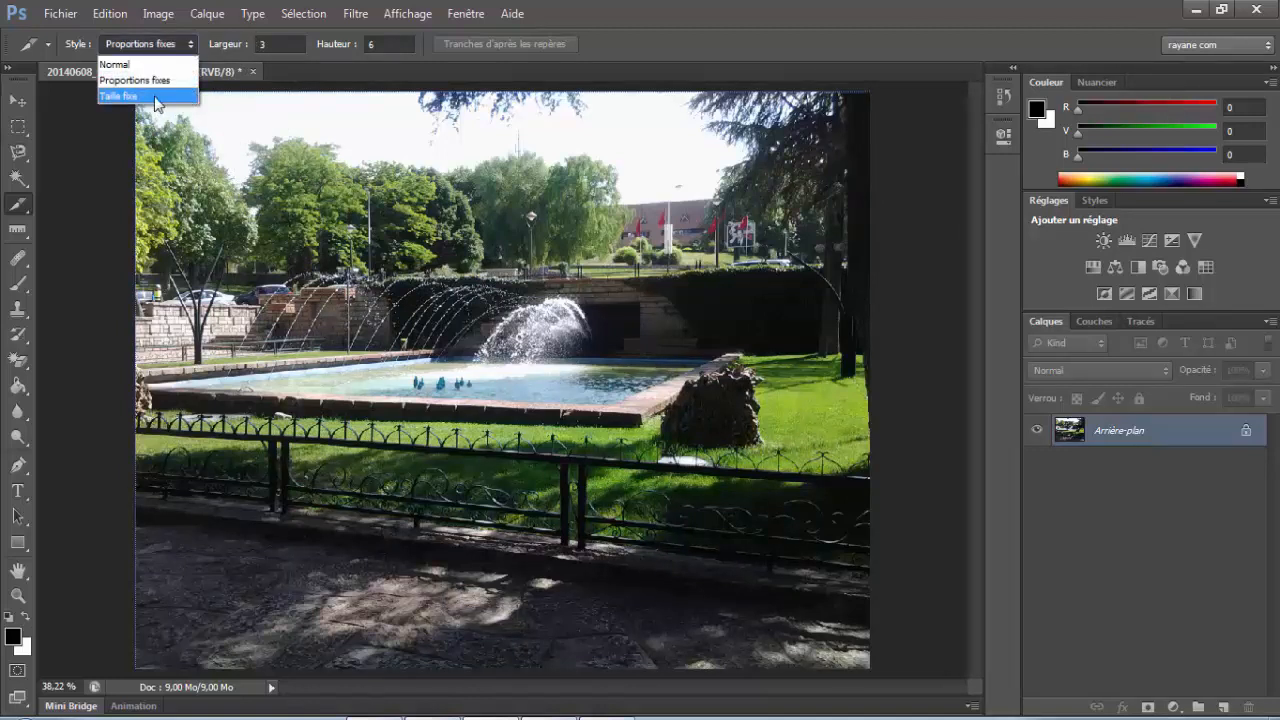
click(156, 96)
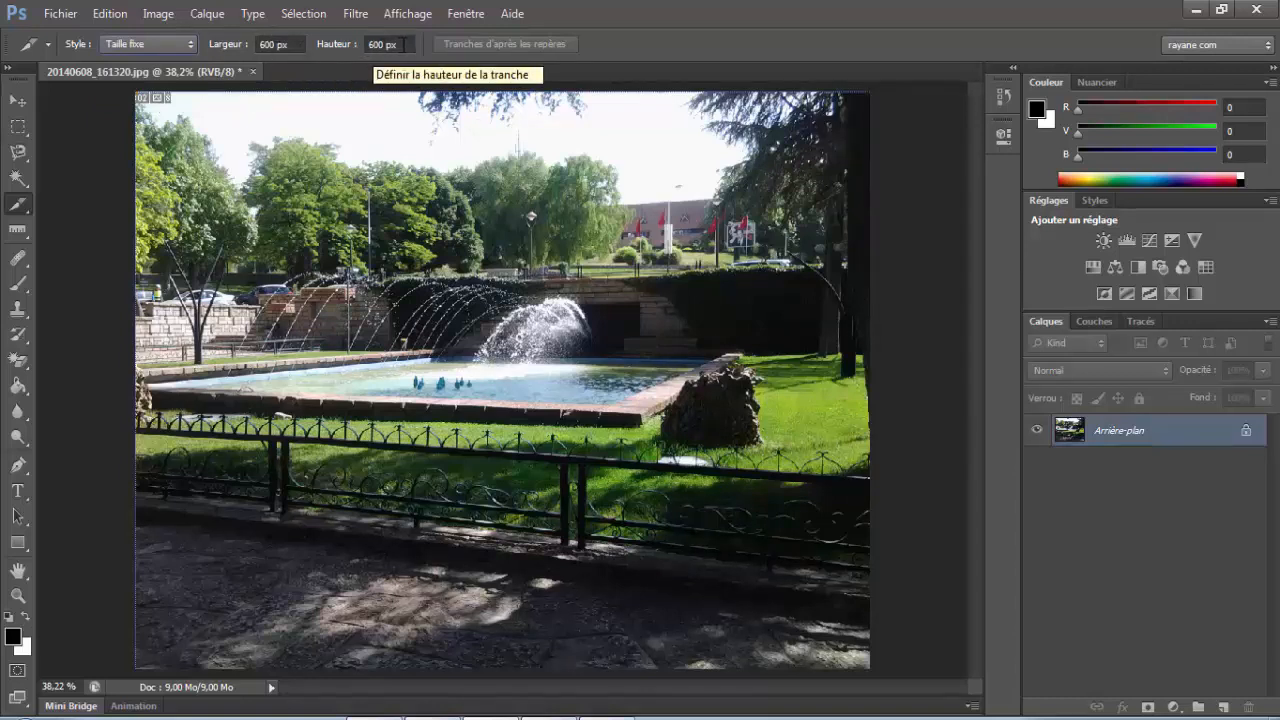
click(421, 188)
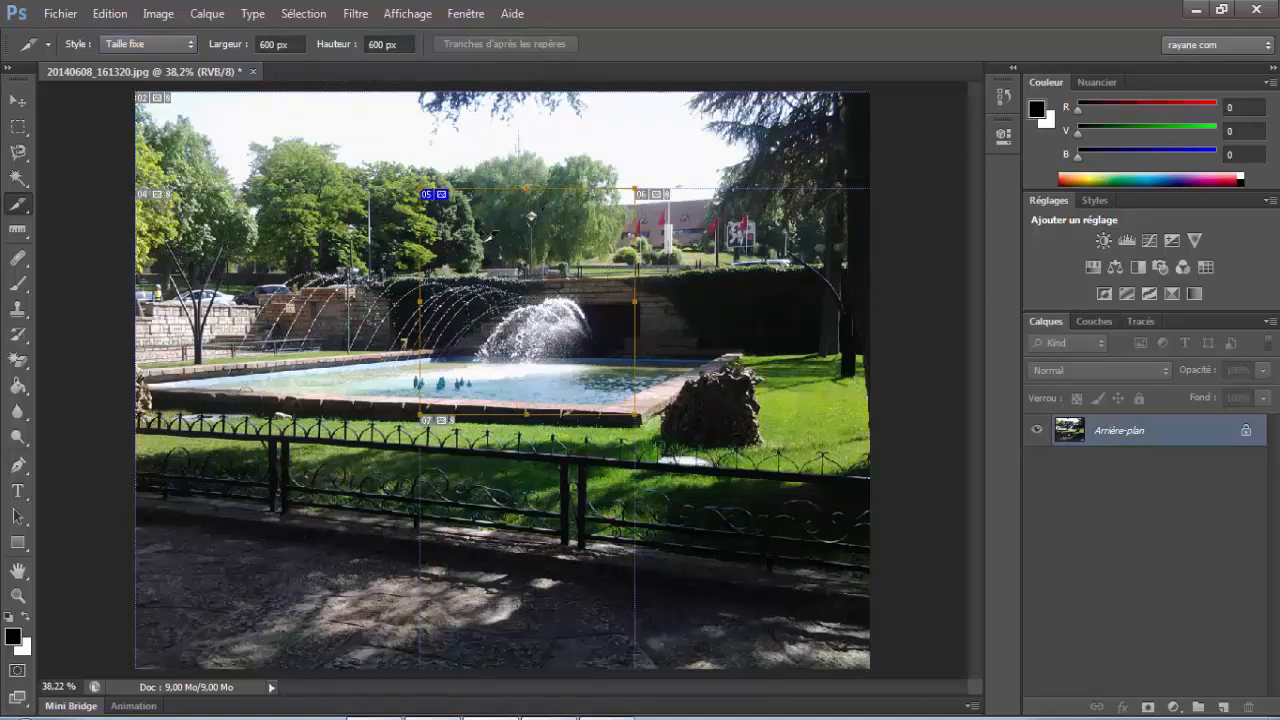
Delete the 600 × 600 px slice with the Slice Selection tool.
right_click(26, 206)
click(131, 257)
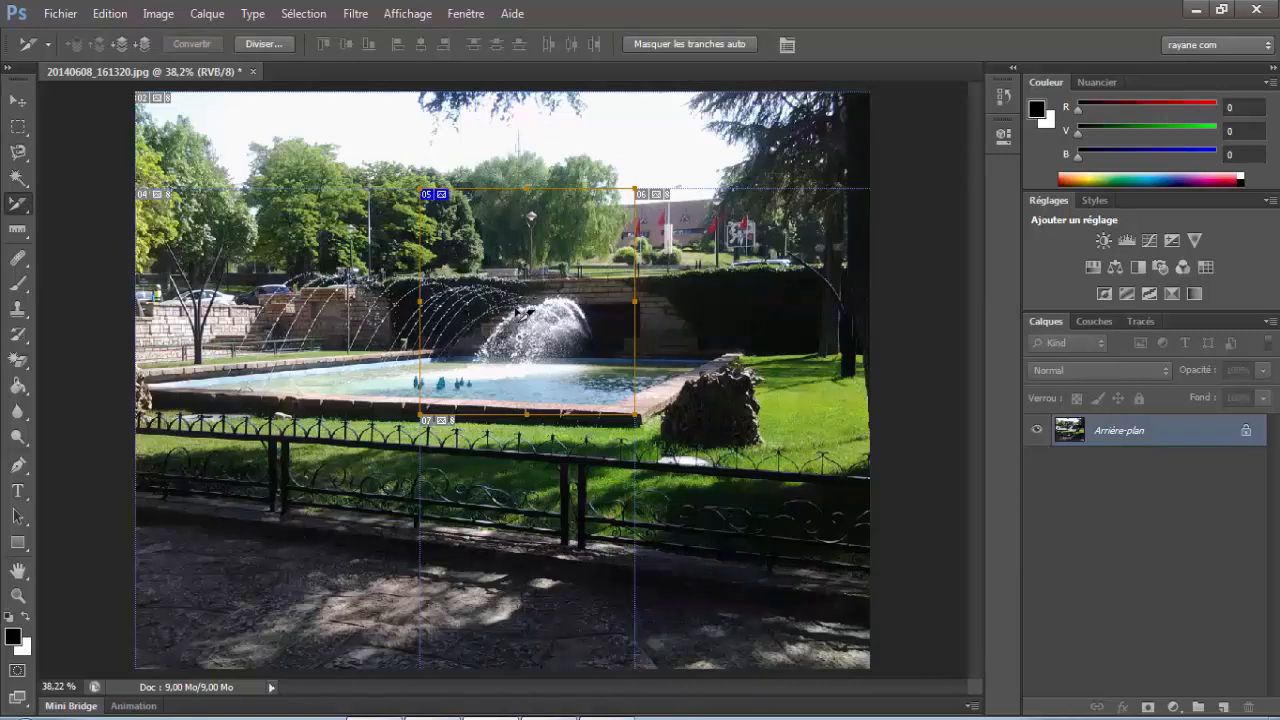
key(Delete)
Set the Slice tool's fixed width to 300 px and place a 300 × 600 px slice over the fountain jet.
right_click(29, 212)
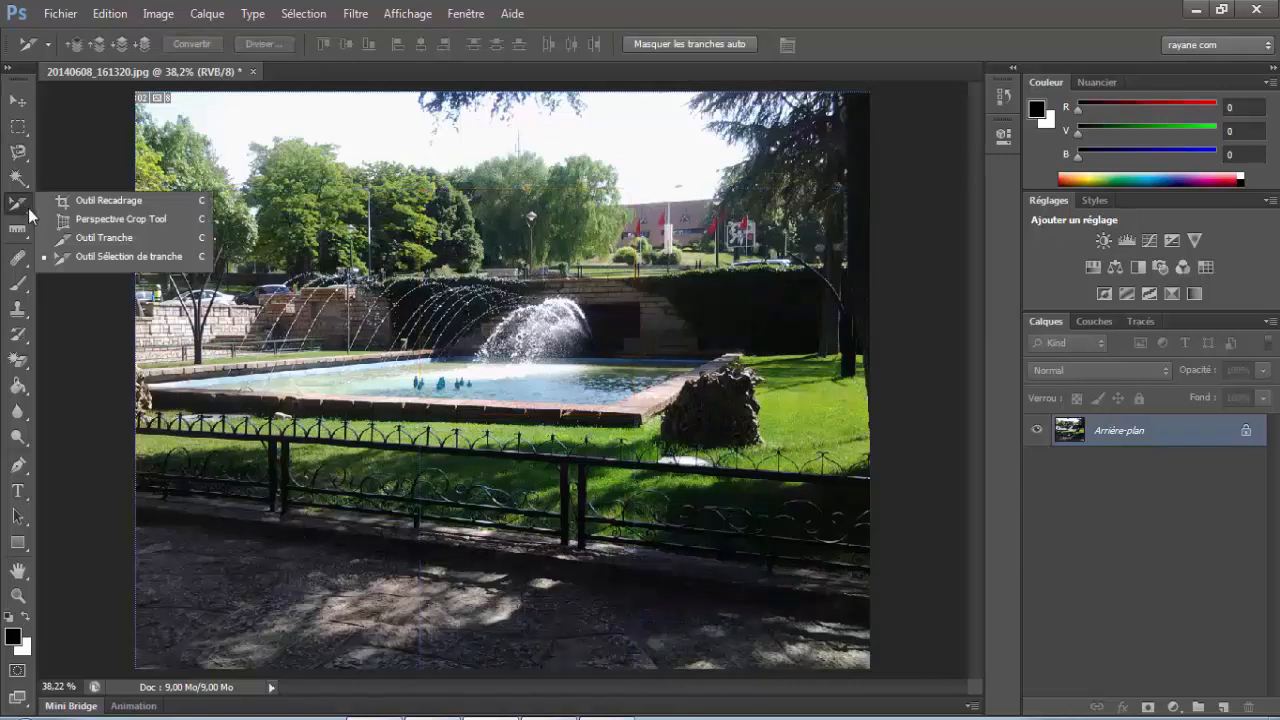
click(103, 238)
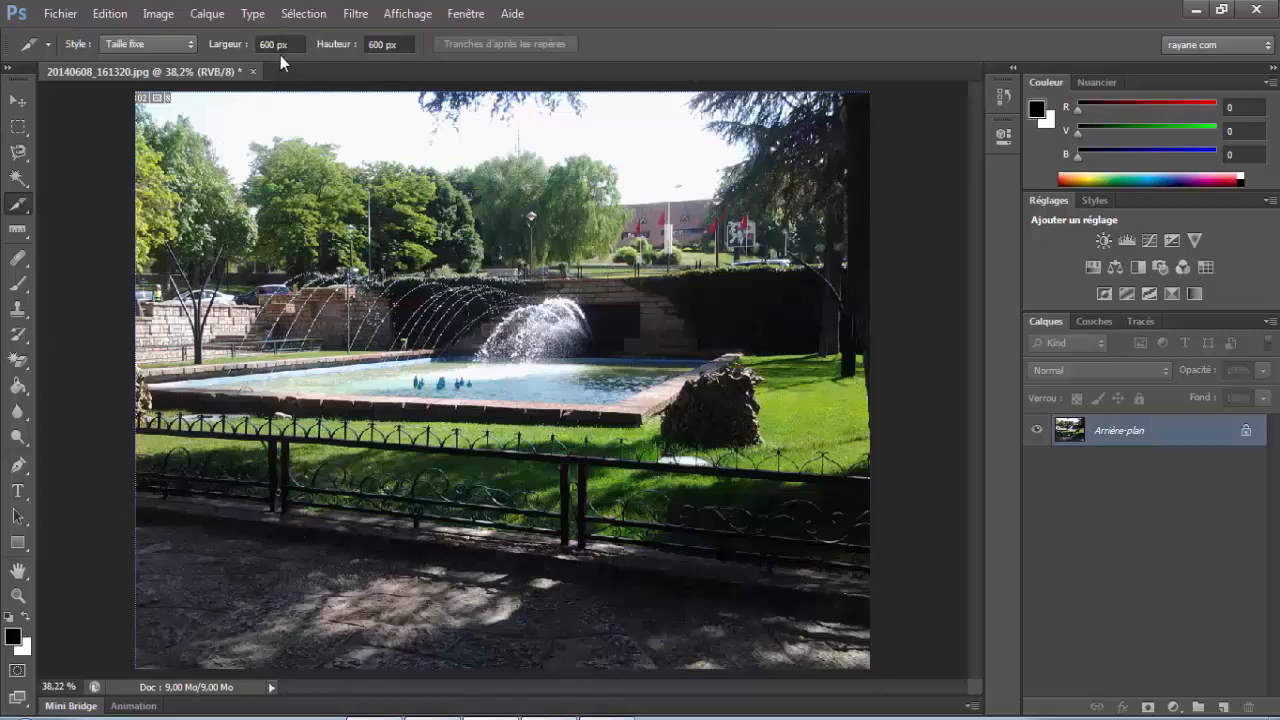
double_click(268, 44)
text(300)
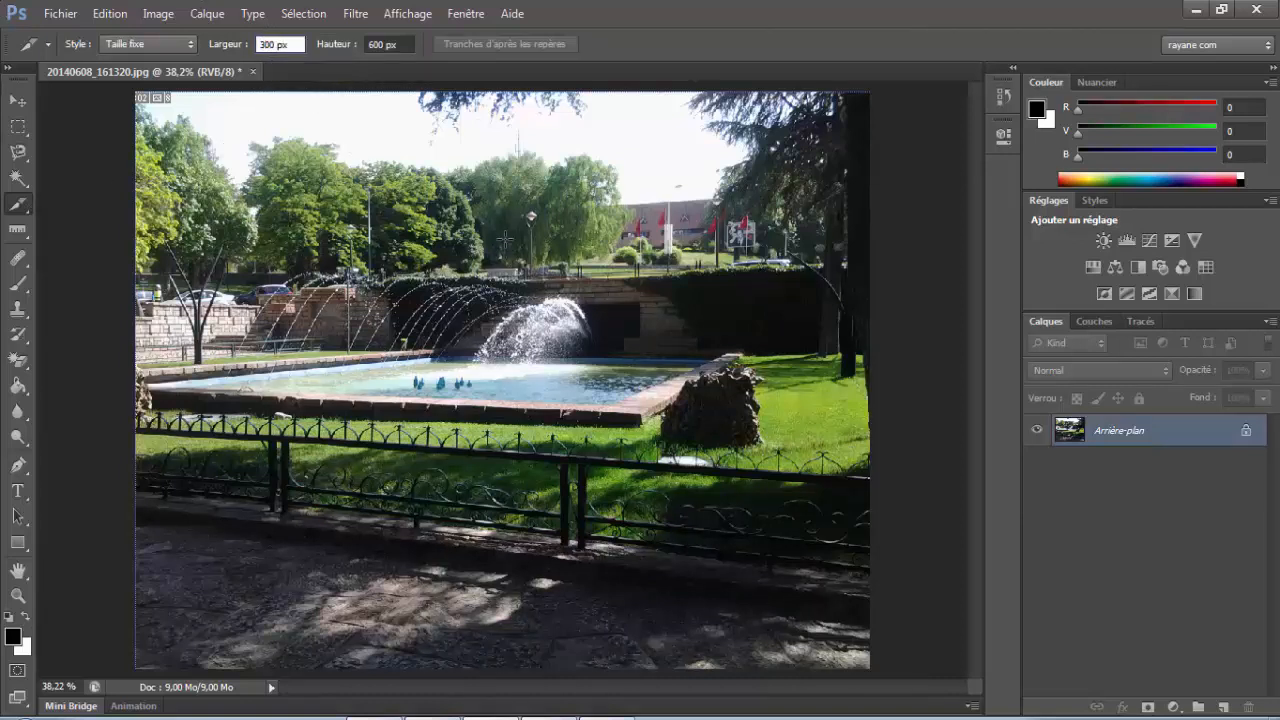
click(496, 234)
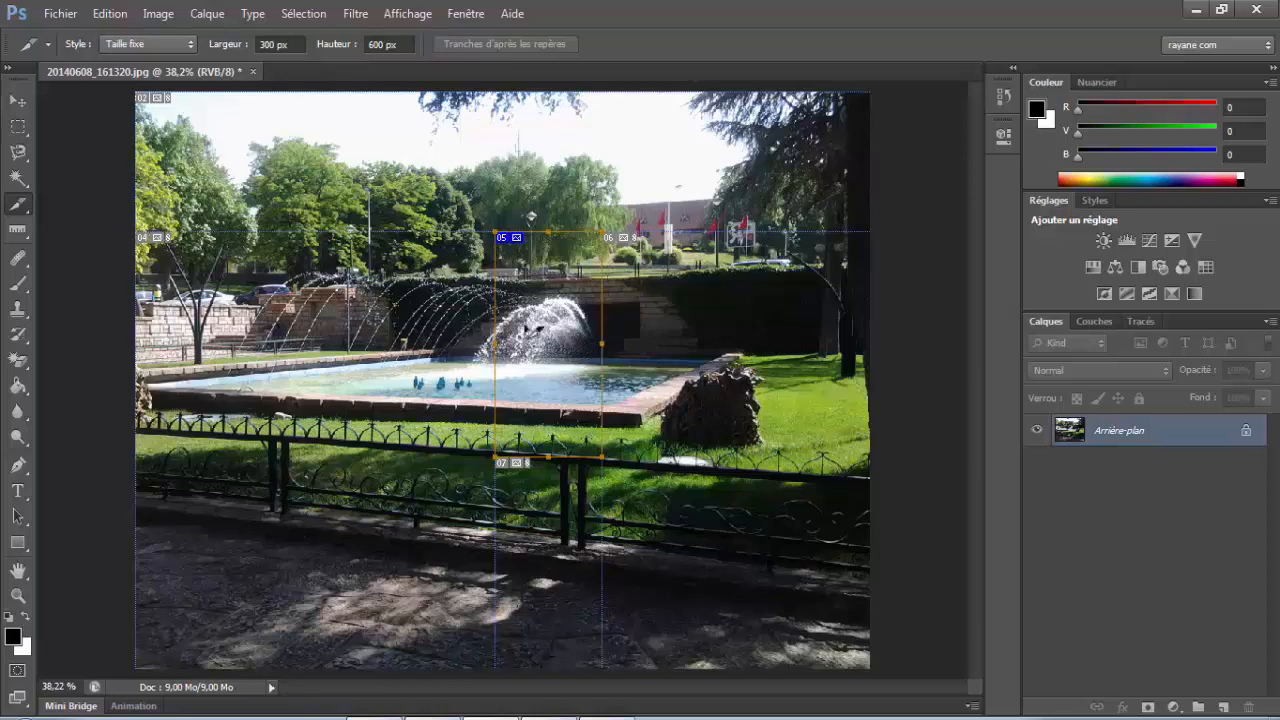
Delete the 300 × 600 px slice and switch to the Slice Selection tool.
right_click(524, 324)
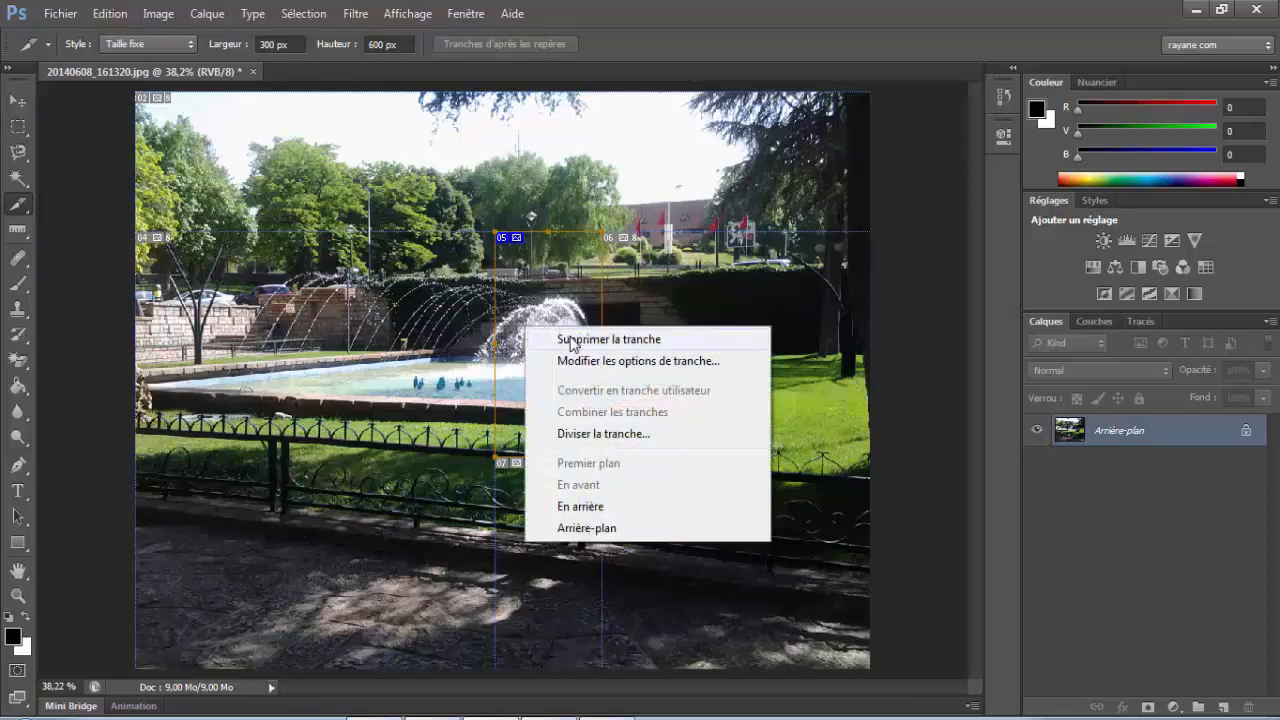
click(573, 341)
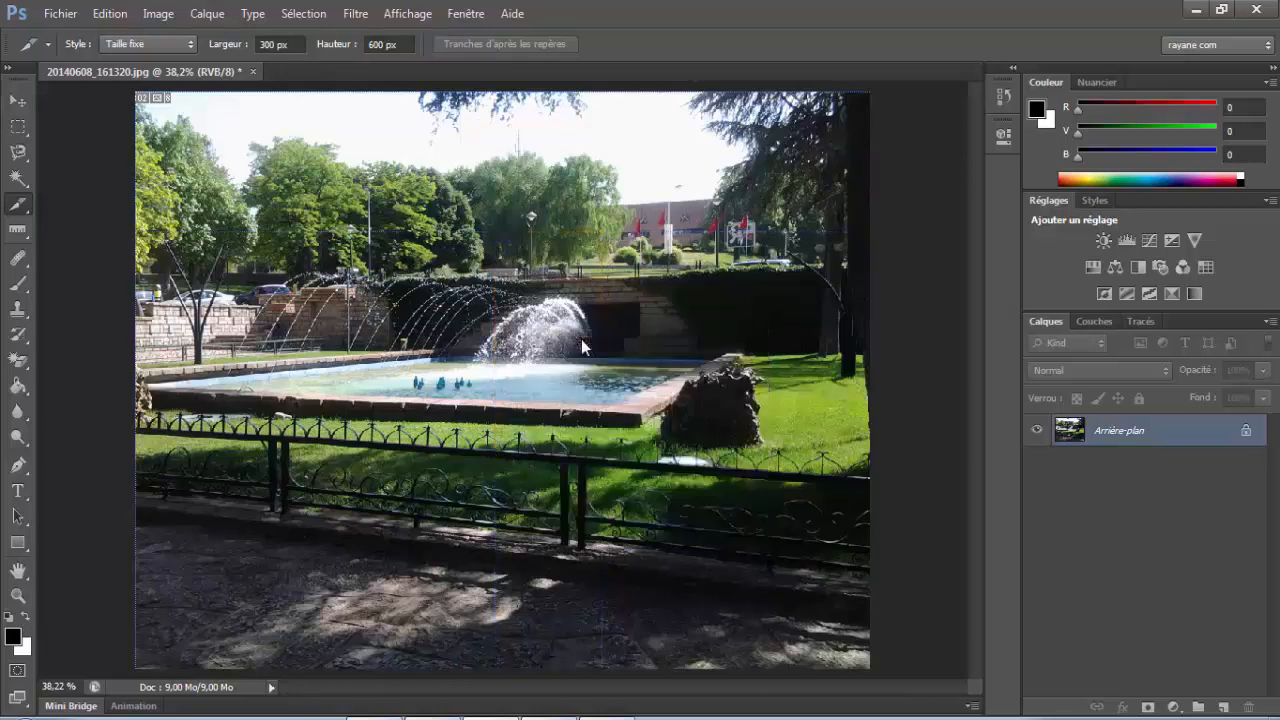
right_click(15, 207)
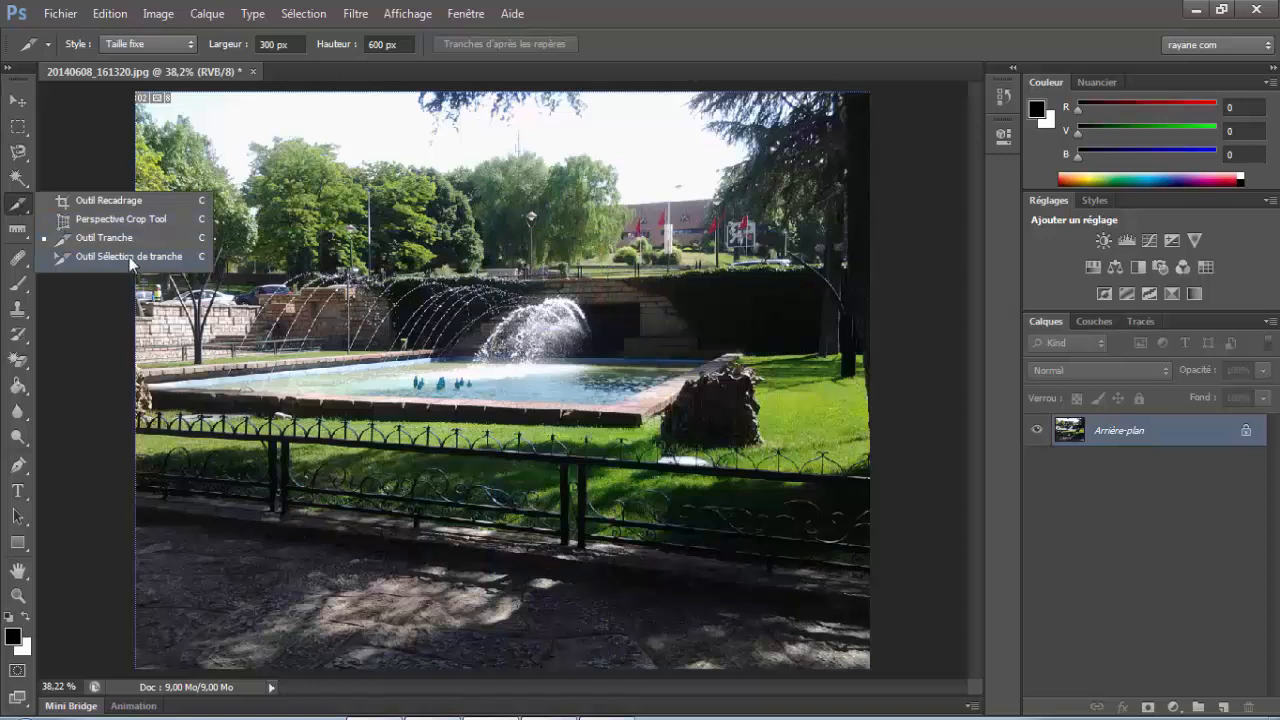
click(131, 257)
right_click(31, 203)
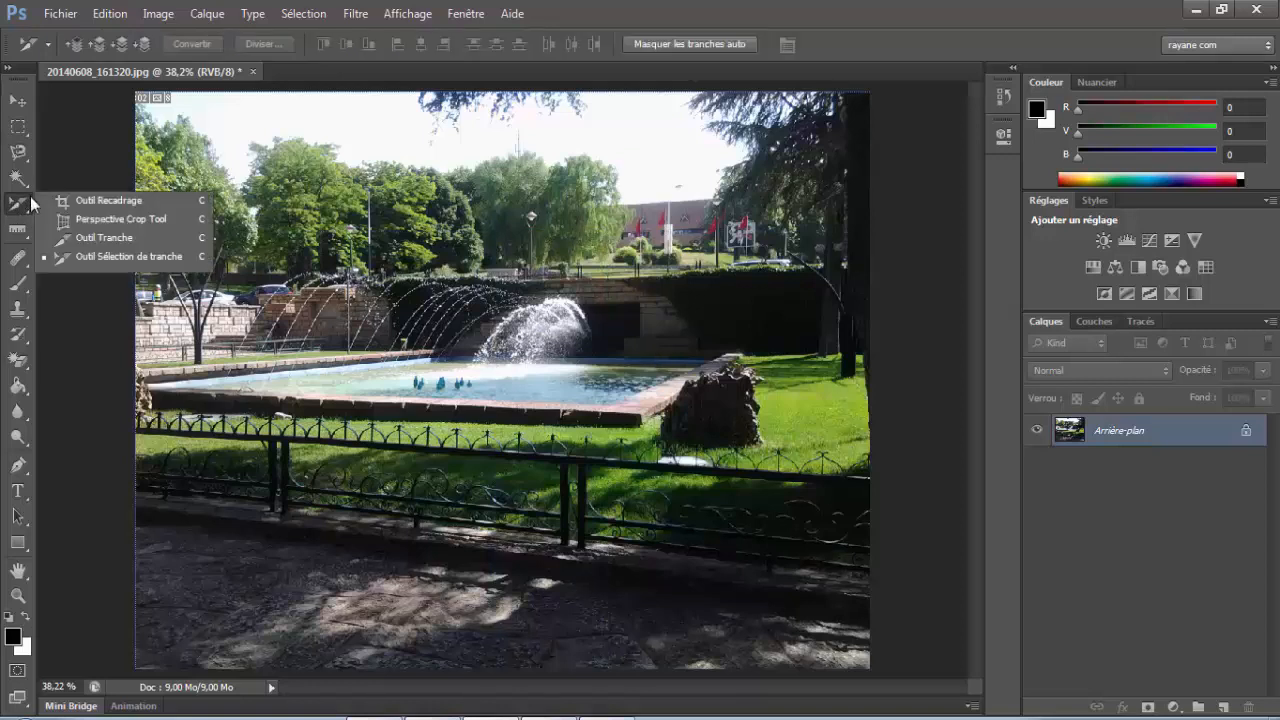
click(107, 138)
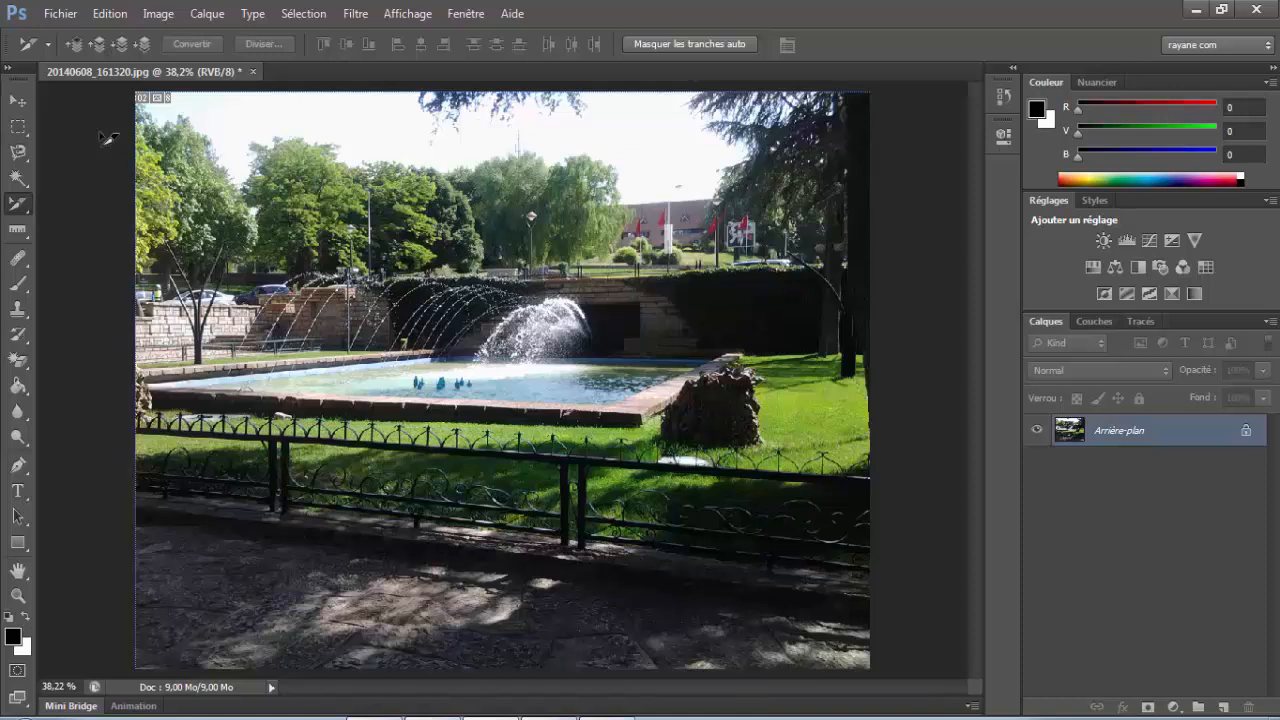
Return to the Slice tool, set its style to Normal and draw a slice over the trees and water jets left of the fountain.
key(shift+c)
click(192, 48)
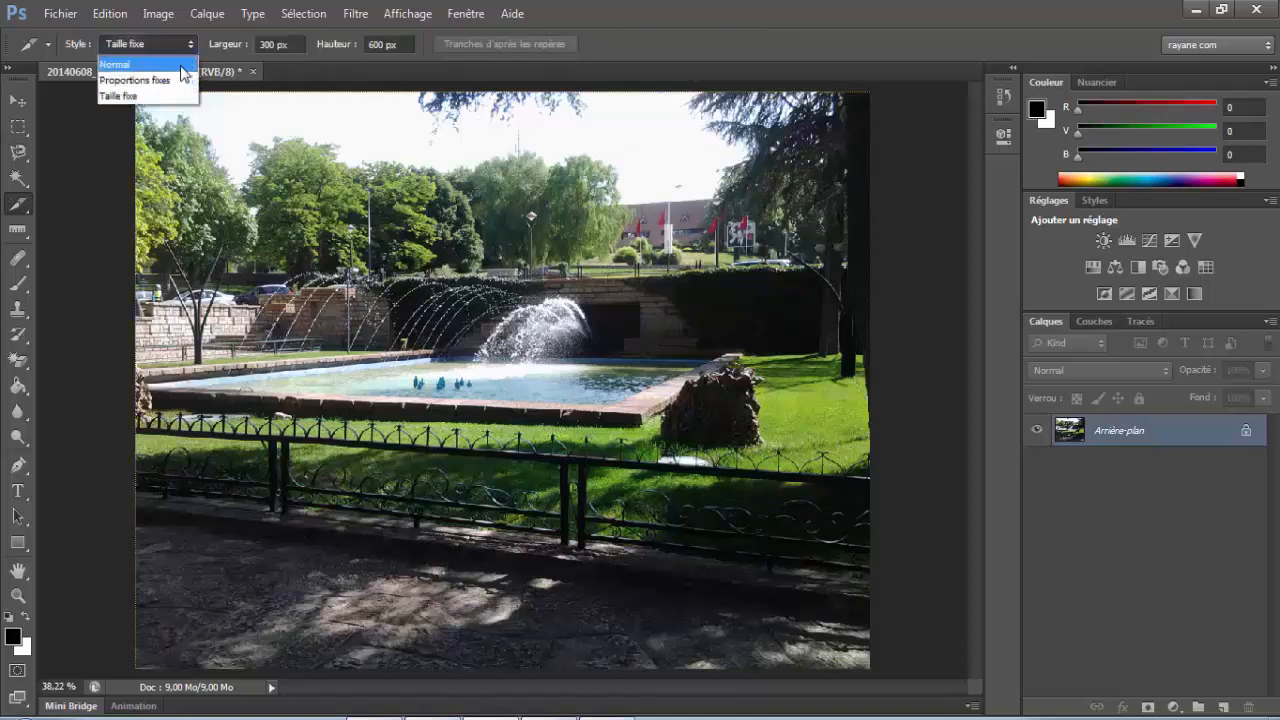
click(120, 60)
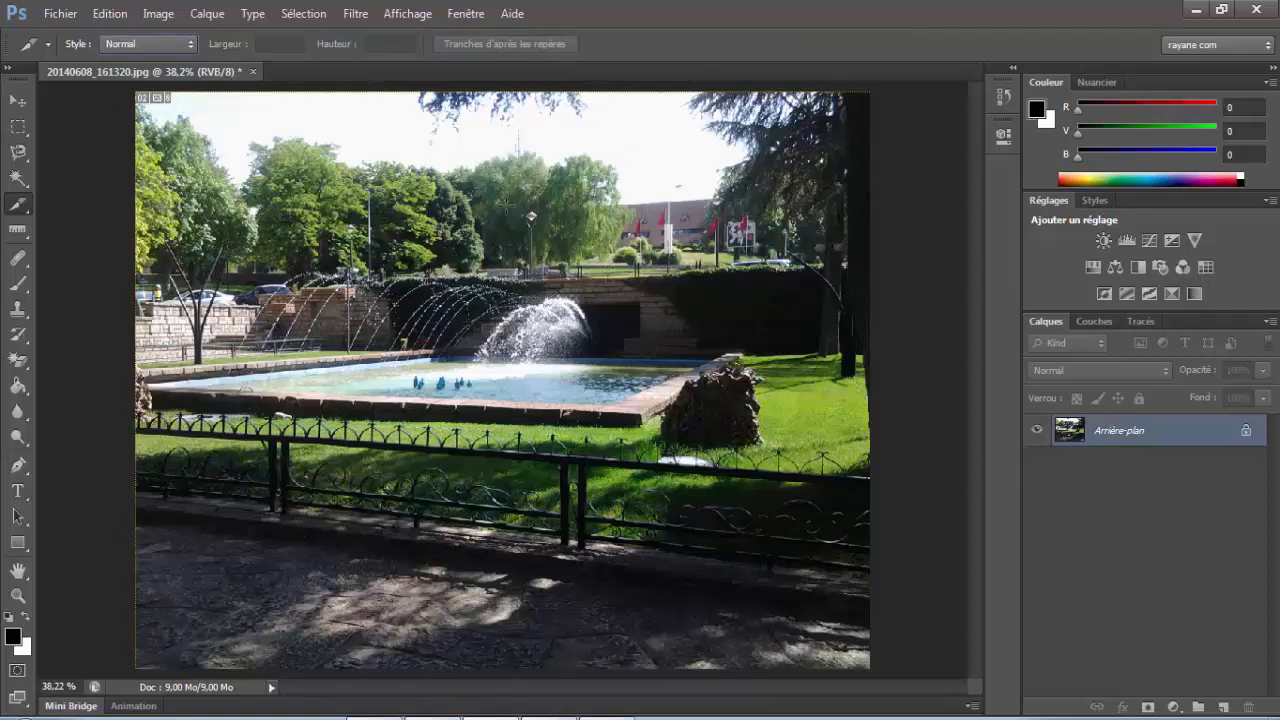
drag(505, 180, 335, 383)
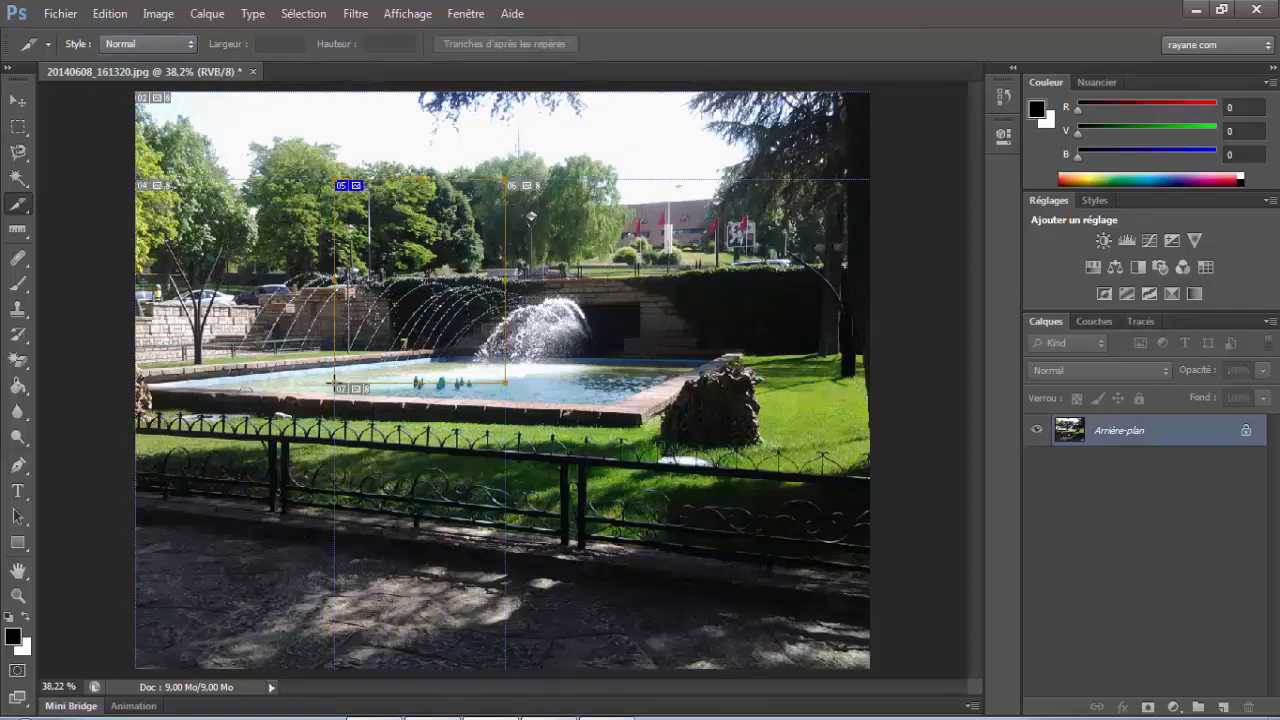
Move the drawn slice down over the pool edge and fence with the Slice Selection tool.
drag(18, 205, 108, 265)
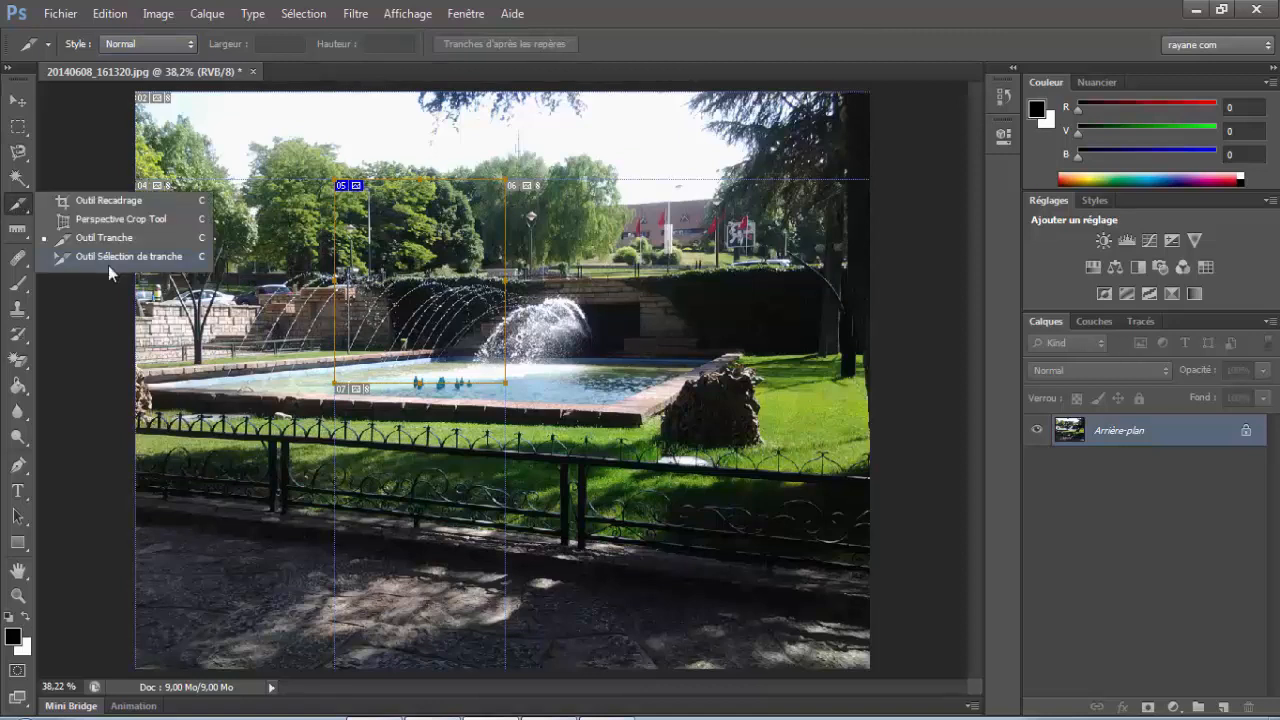
click(116, 258)
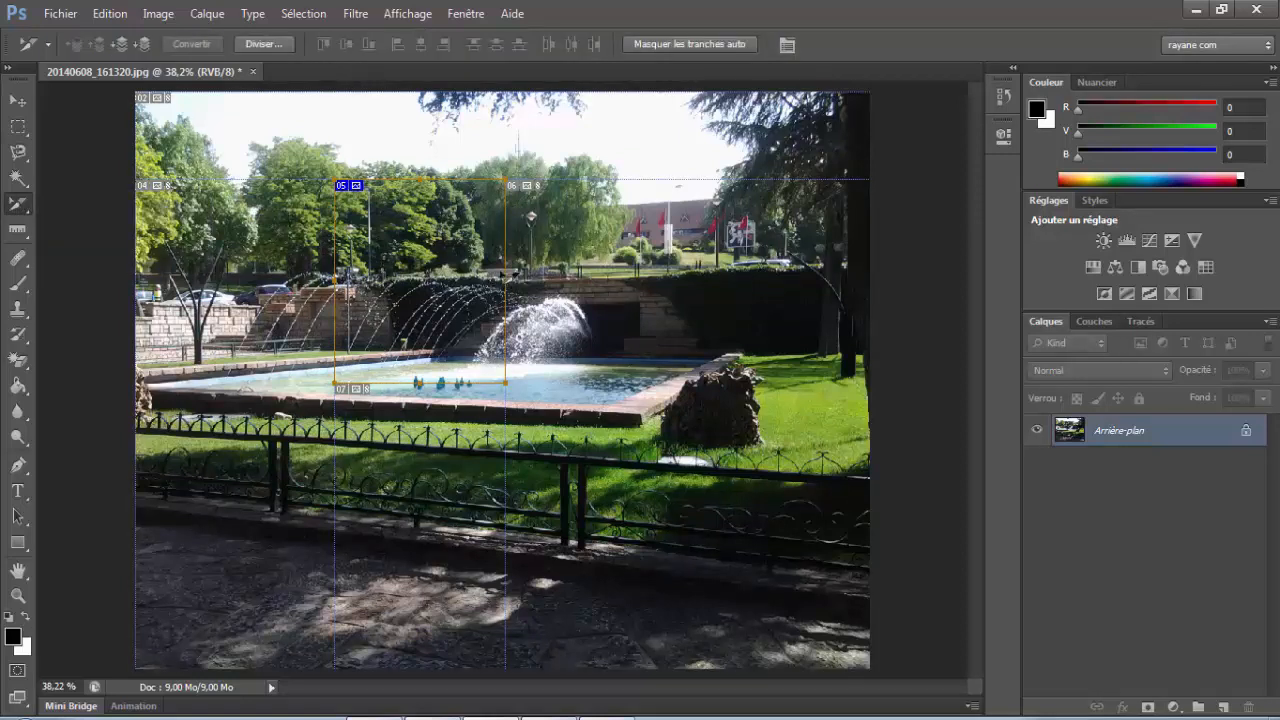
drag(455, 251, 475, 368)
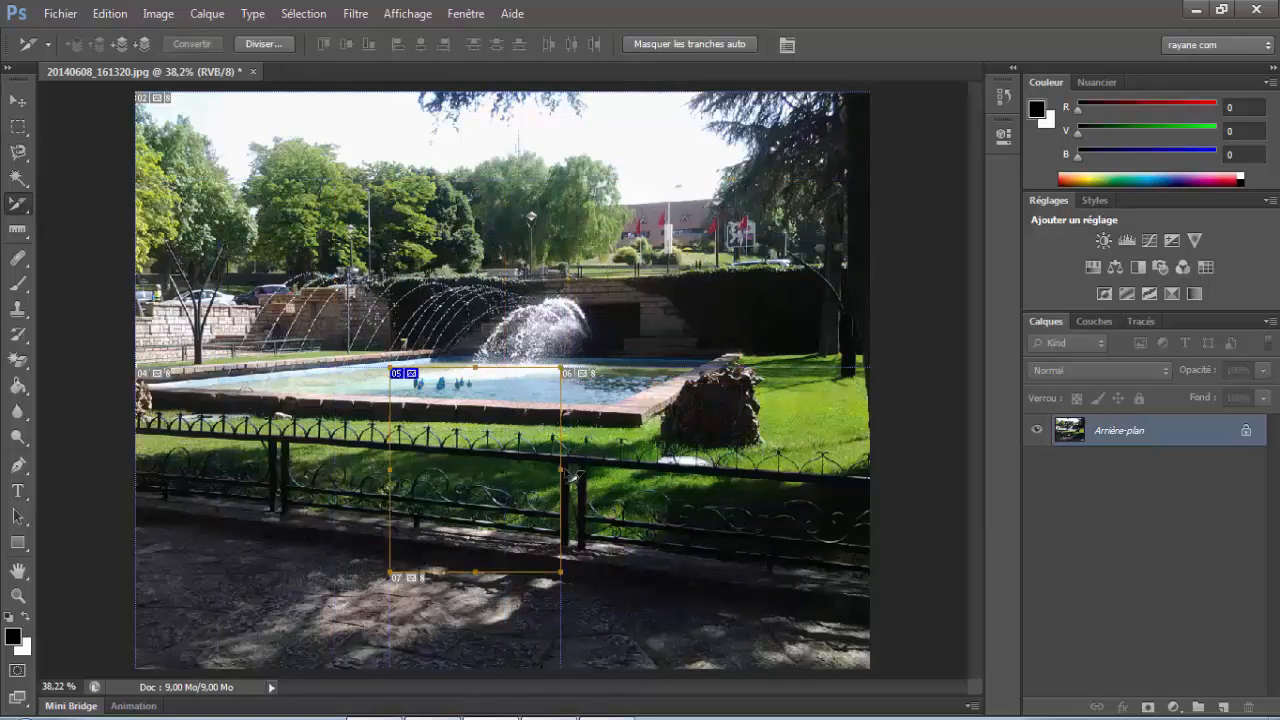
Widen the slice to the right and extend its upper edge to the trees, then delete the slice.
drag(562, 470, 758, 470)
drag(574, 372, 574, 218)
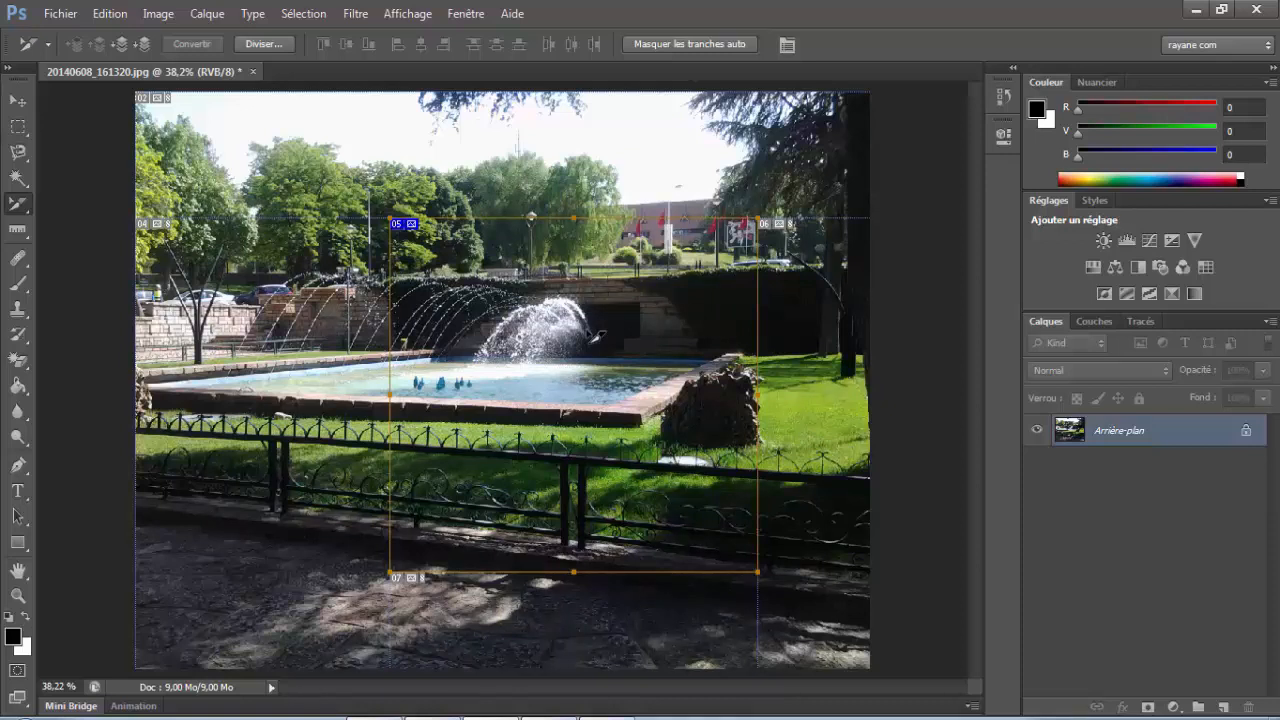
key(Delete)
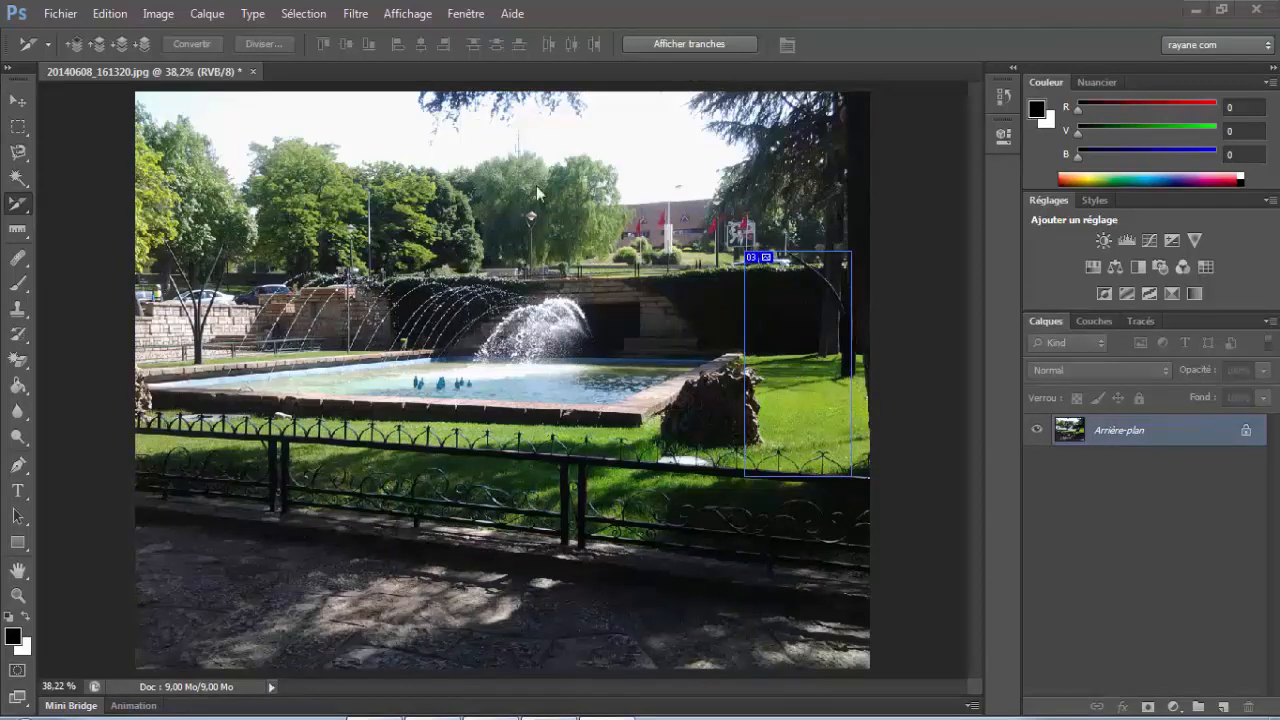
Duplicate the slice at the photo's right side, placing copies over the central trees and over the lower fence.
click(795, 333)
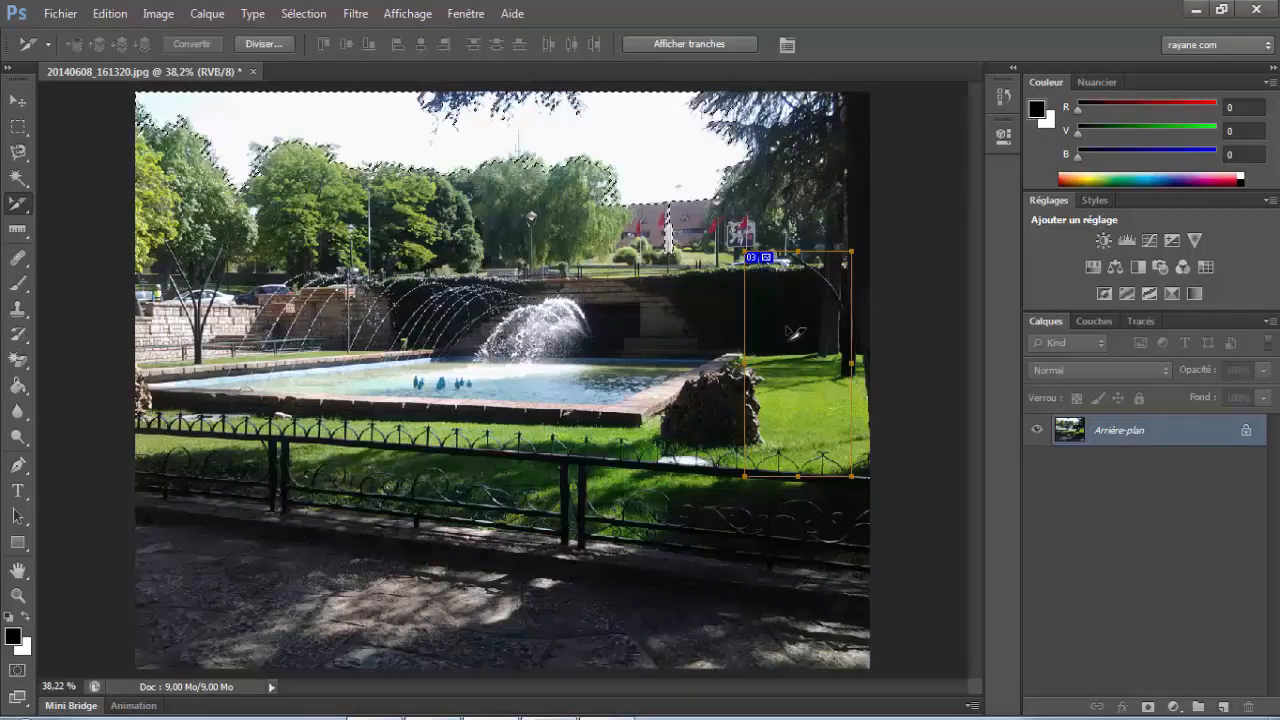
drag(795, 333, 575, 186)
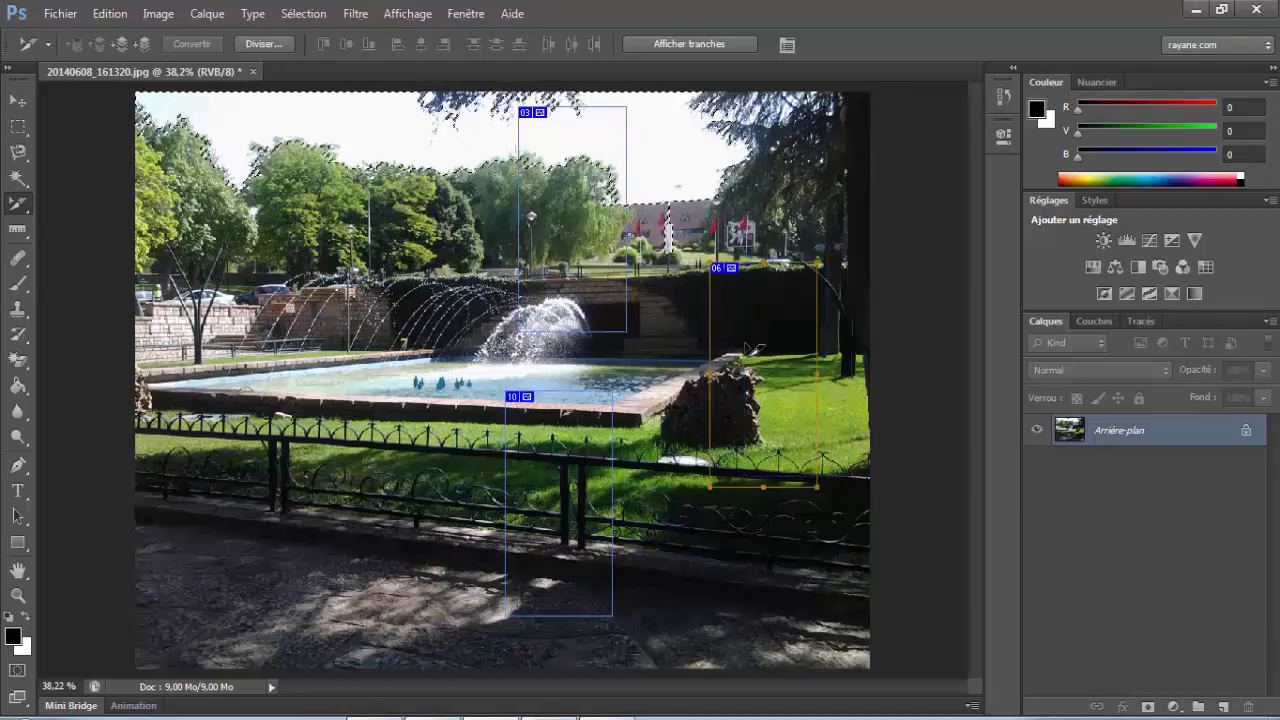
Place a copy of the right-hand slice over the pool's left end, then clear all slices from the photo.
drag(750, 350, 175, 440)
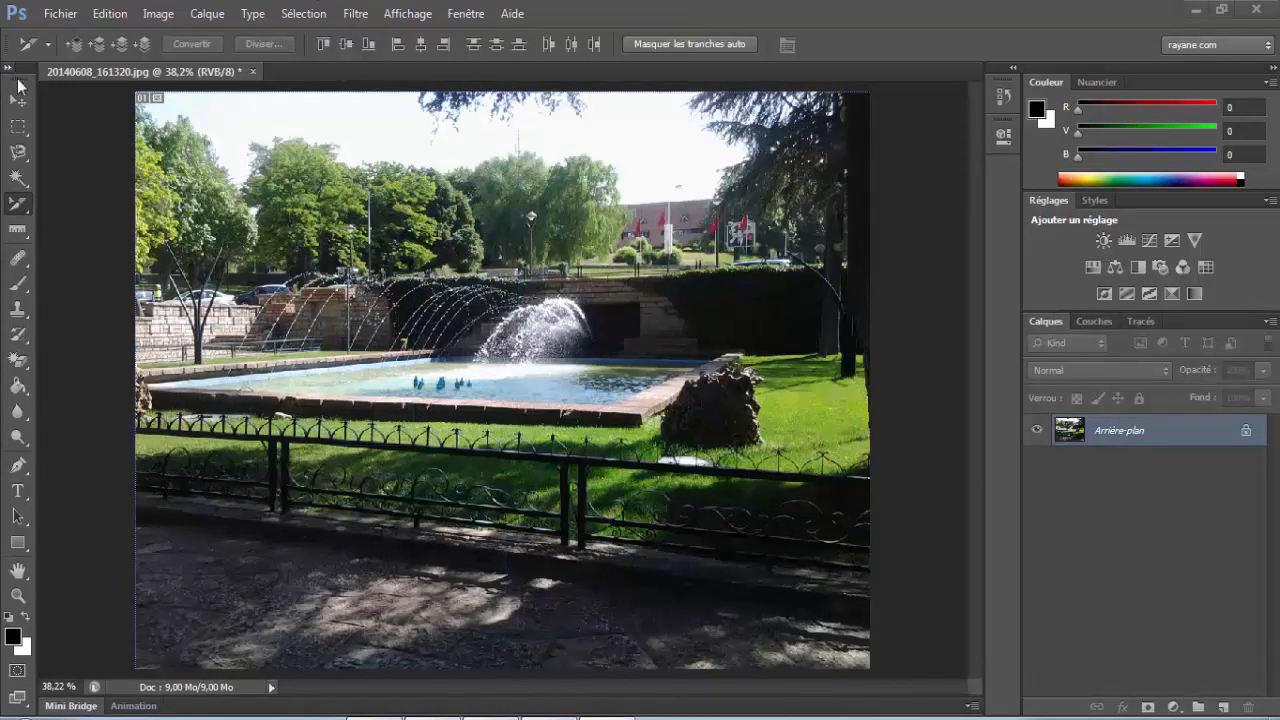
Draw two slices with the Slice tool: one over the left trees and water jets, one over the fountain and the building behind.
click(28, 205)
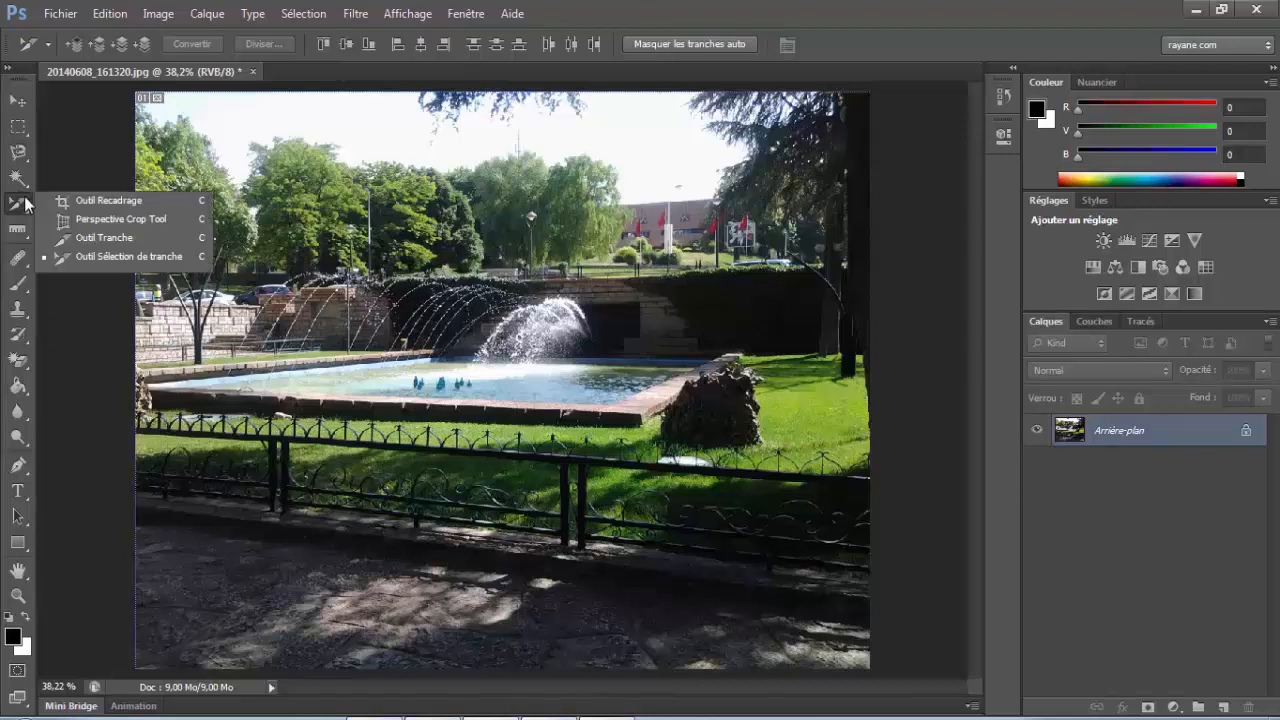
click(116, 238)
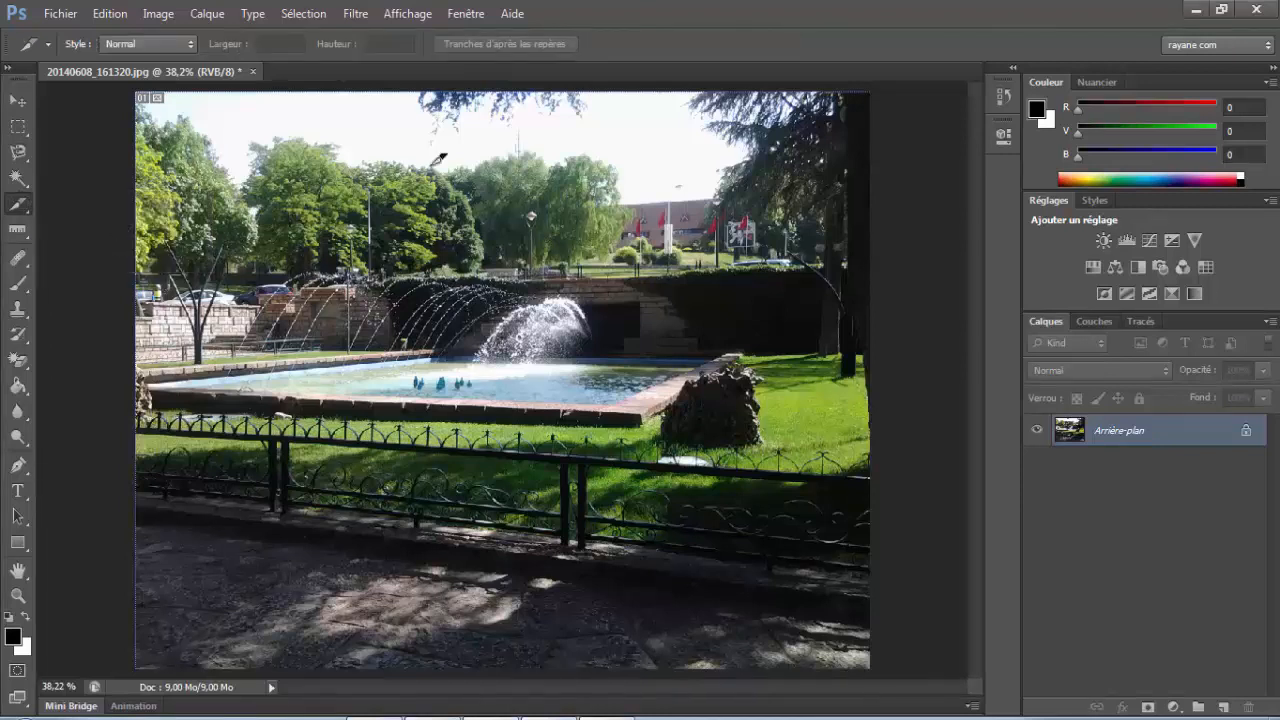
drag(430, 165, 246, 455)
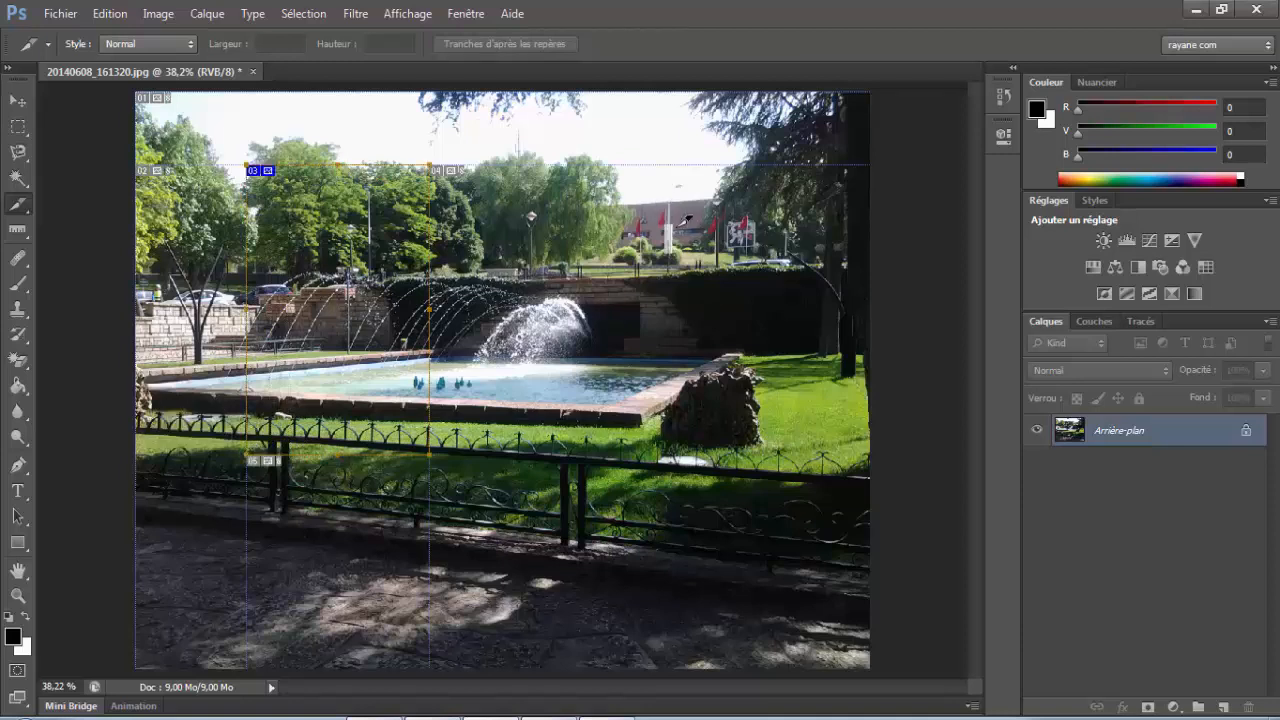
drag(676, 226, 519, 410)
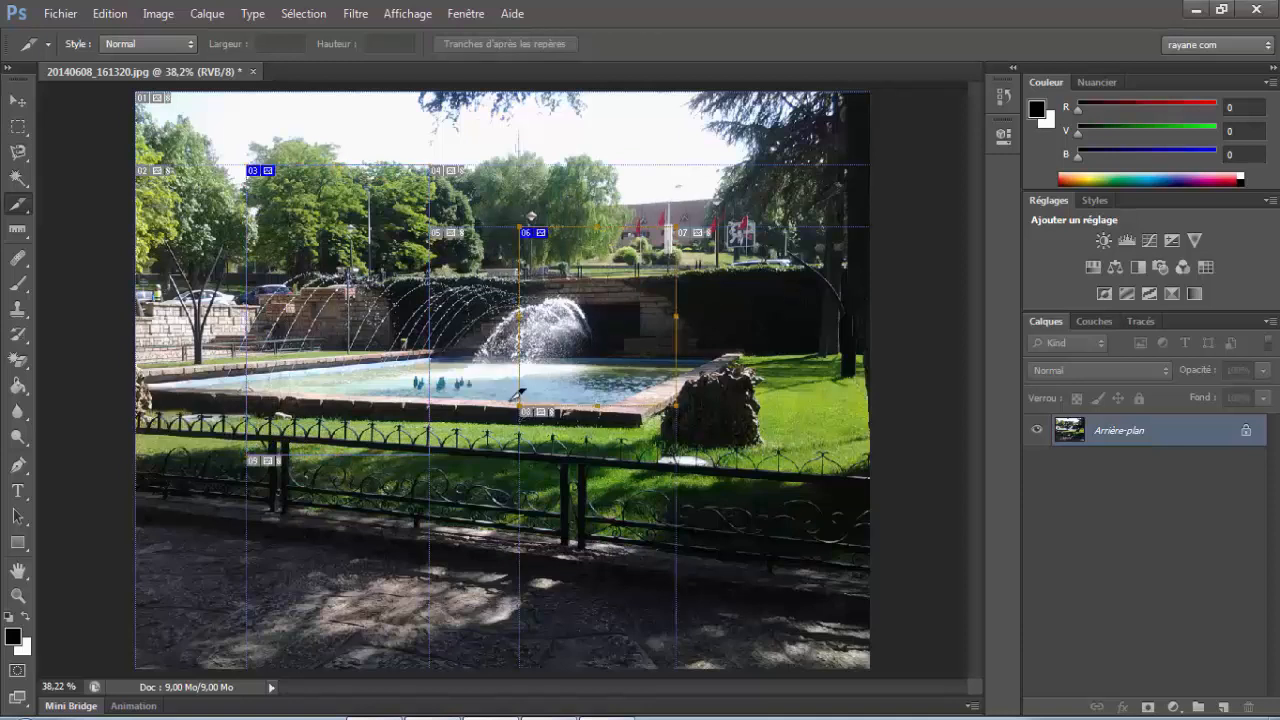
Select both slices with the Slice Selection tool, move them together down towards the fence and grass, then delete them.
click(17, 208)
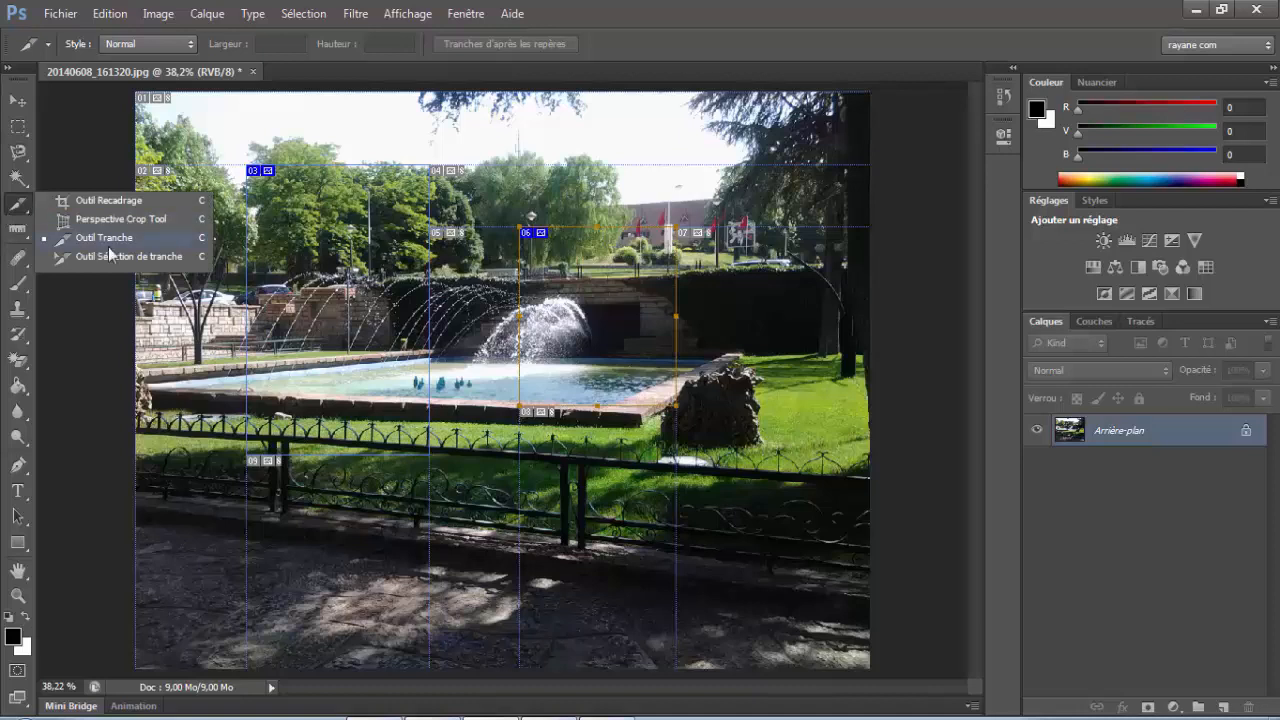
click(138, 258)
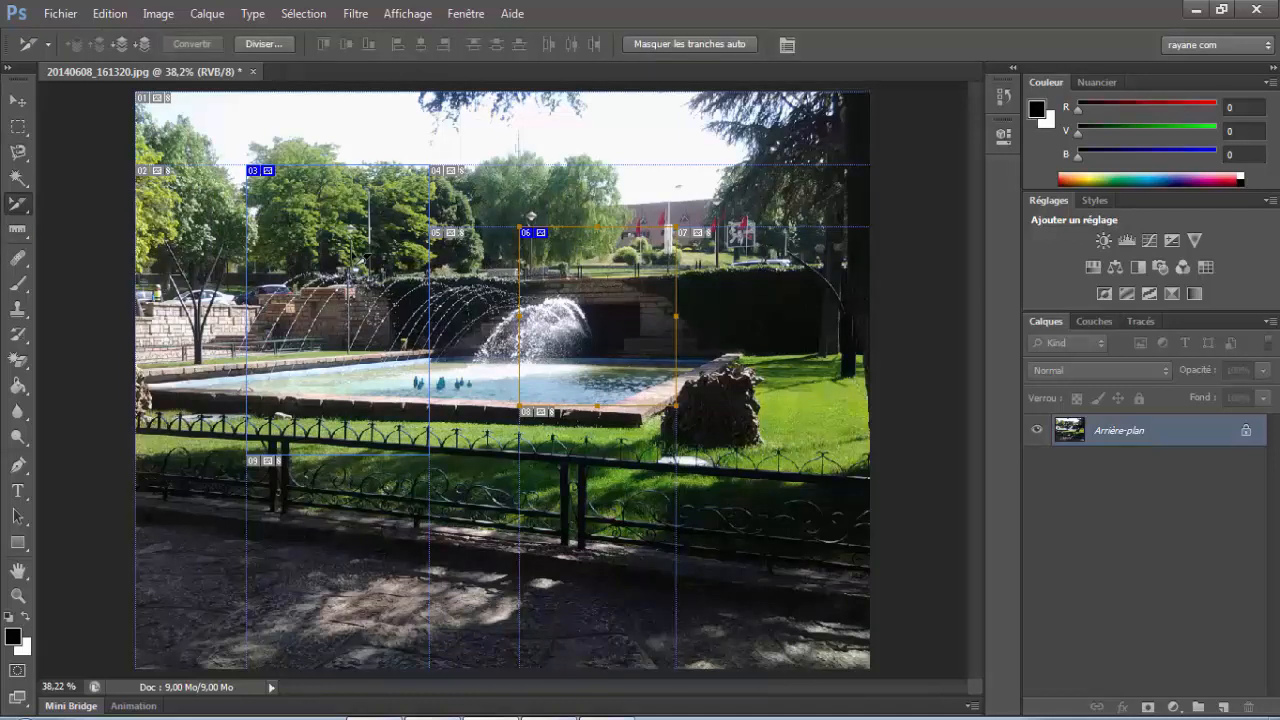
shift+click(362, 258)
drag(599, 288, 695, 384)
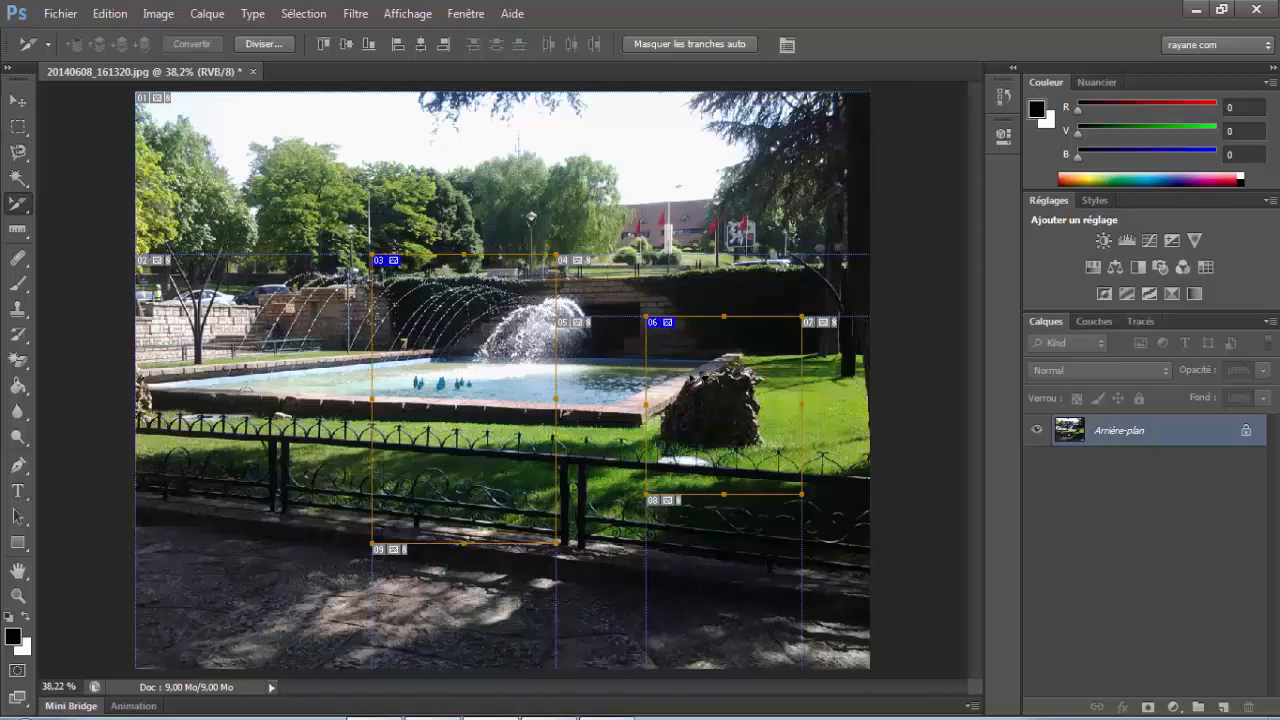
key(Delete)
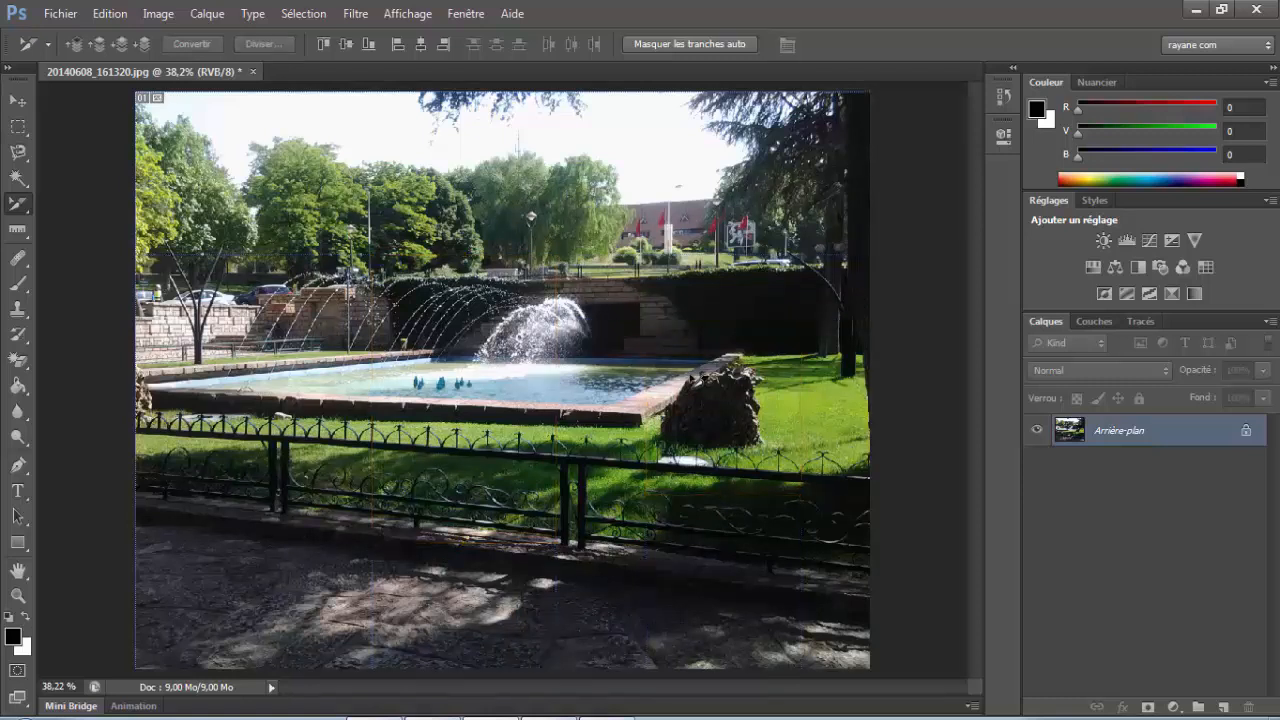
Draw a large slice from the left trees to the fence and a smaller one over the wall right of the fountain.
click(18, 203)
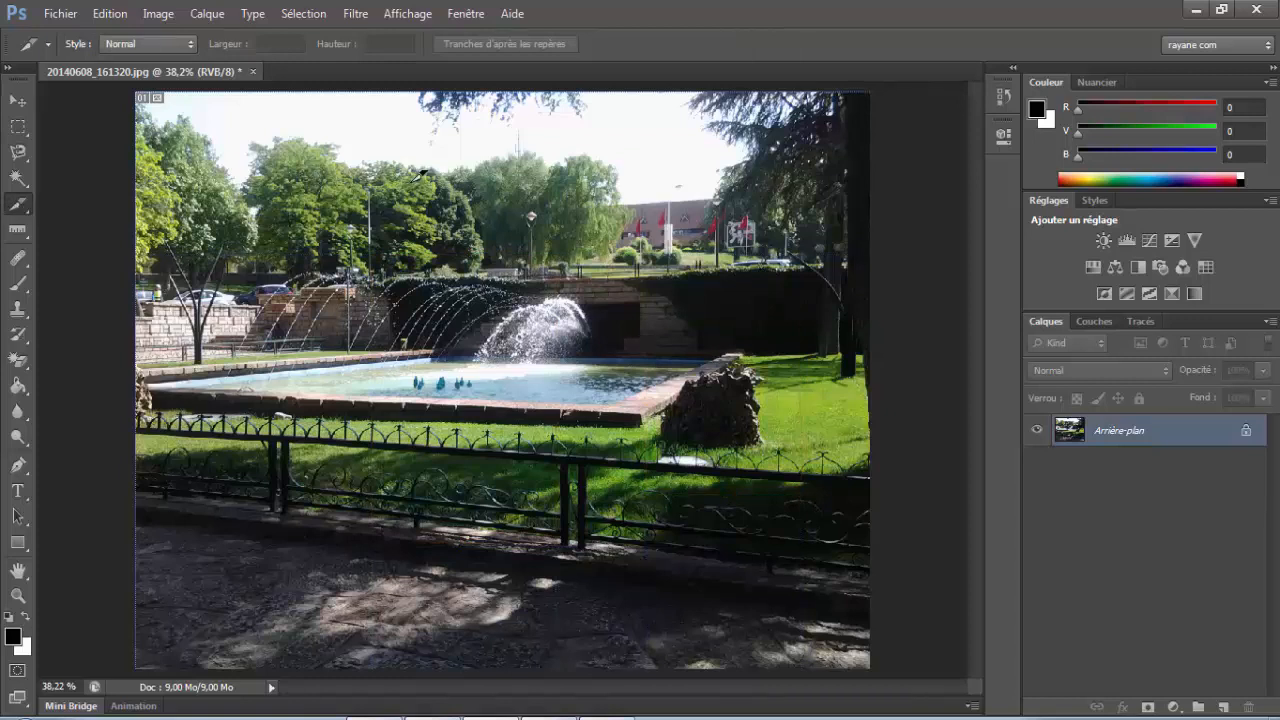
mouse_move(413, 186)
mouse_down()
mouse_move(290, 205)
mouse_move(212, 441)
mouse_up()
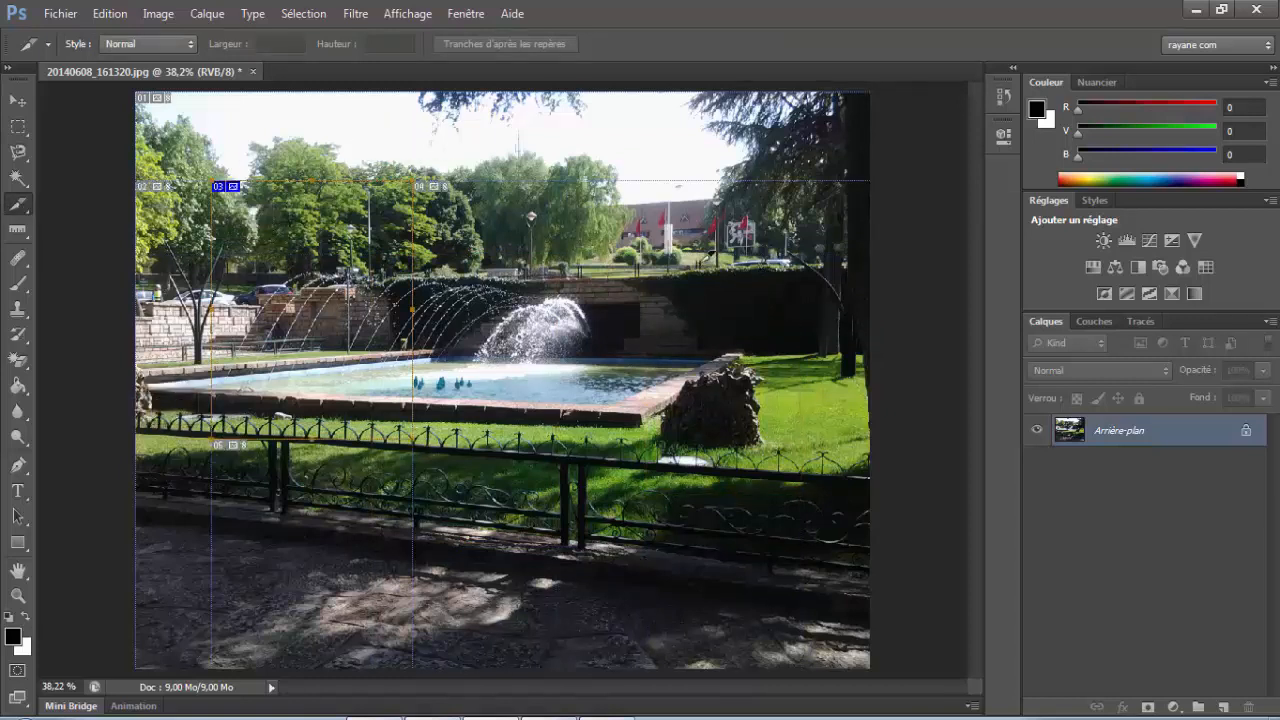
drag(693, 253, 575, 370)
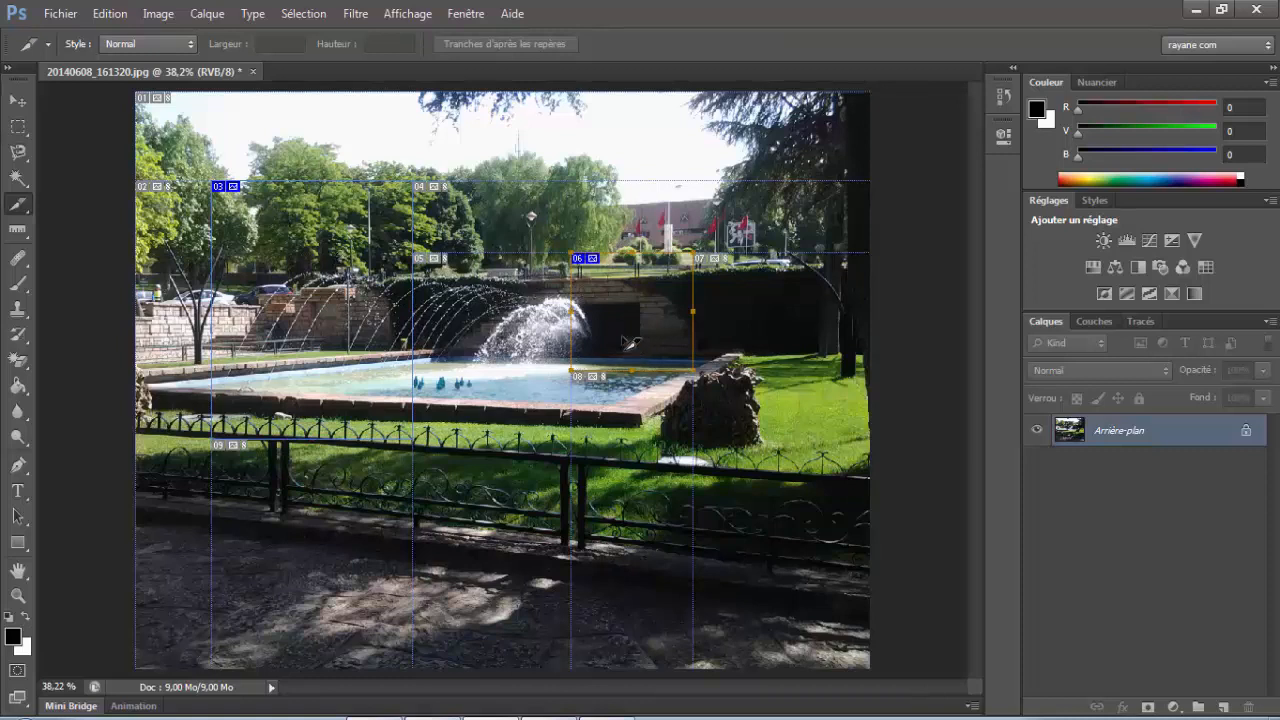
Move the smaller slice over the larger one's right edge, then send it to the back and bring it to the front again.
right_click(16, 204)
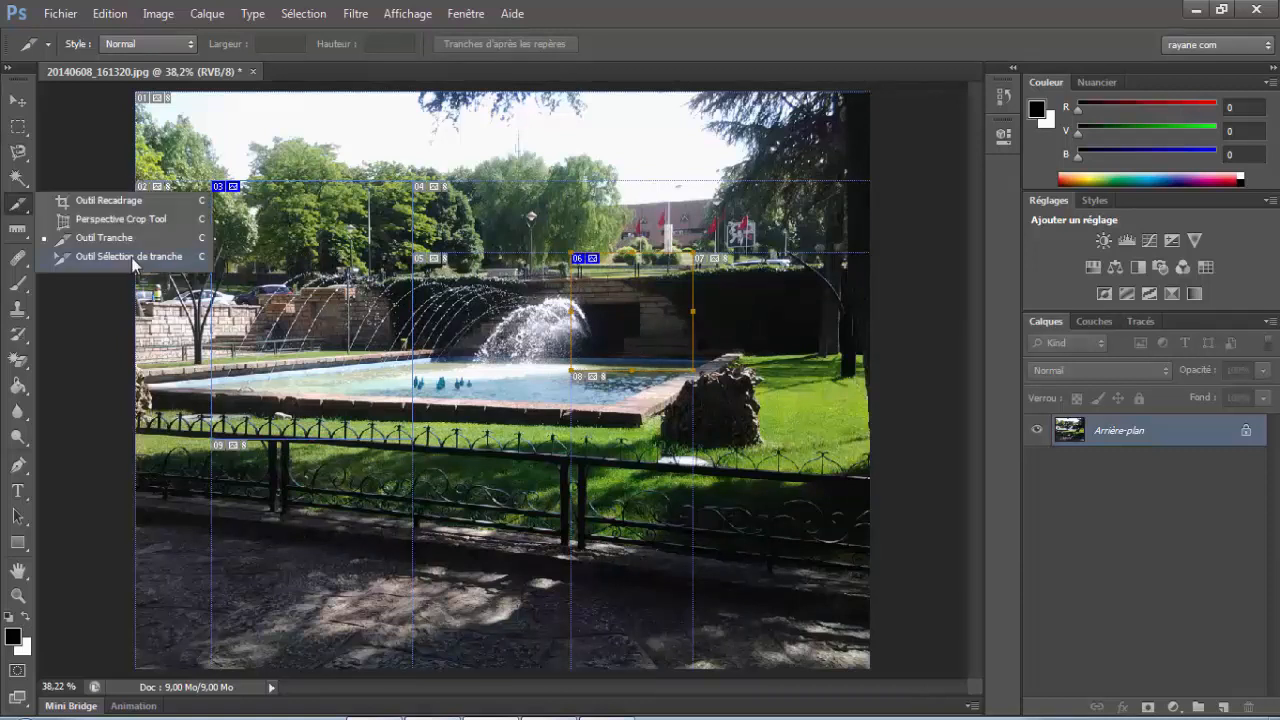
click(134, 258)
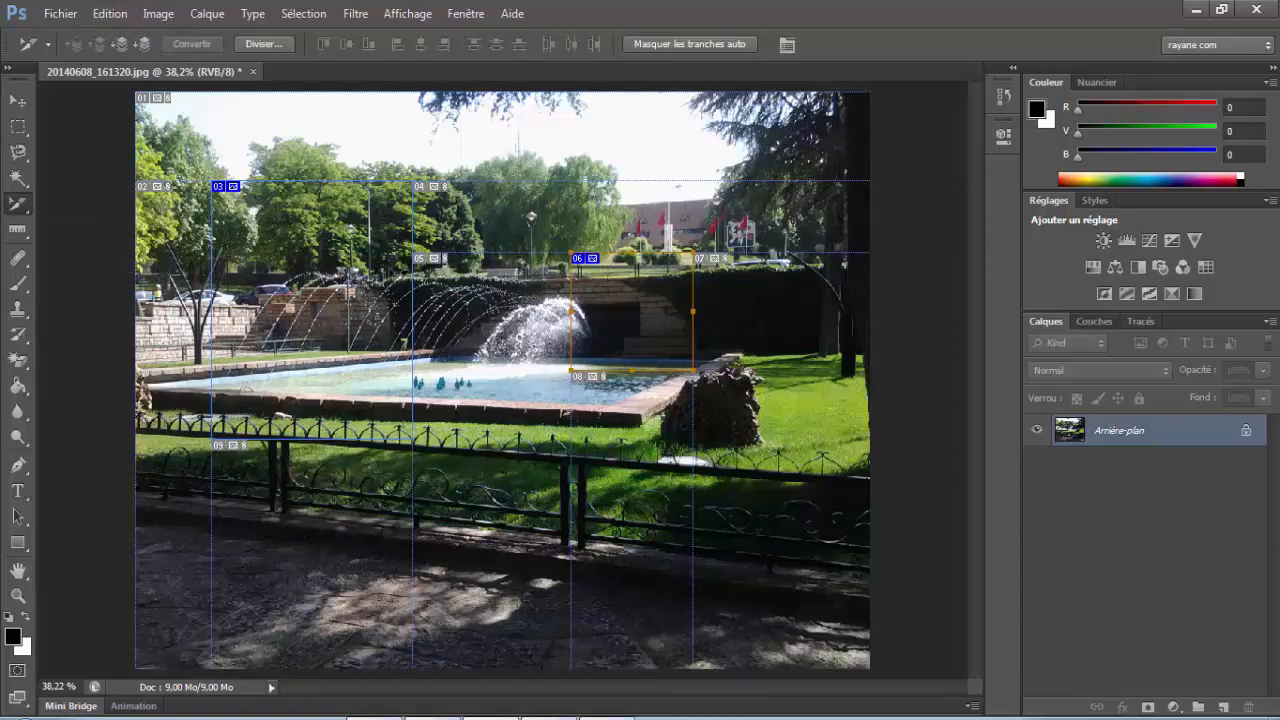
drag(605, 309, 387, 265)
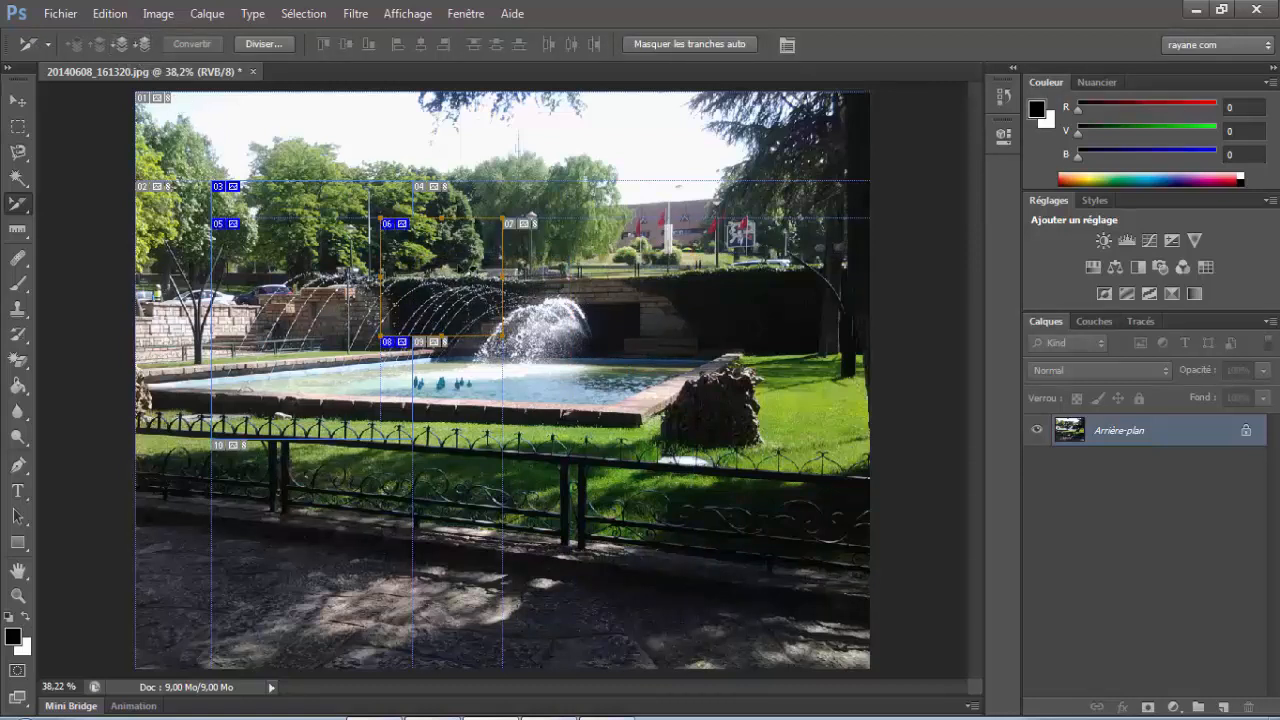
click(139, 47)
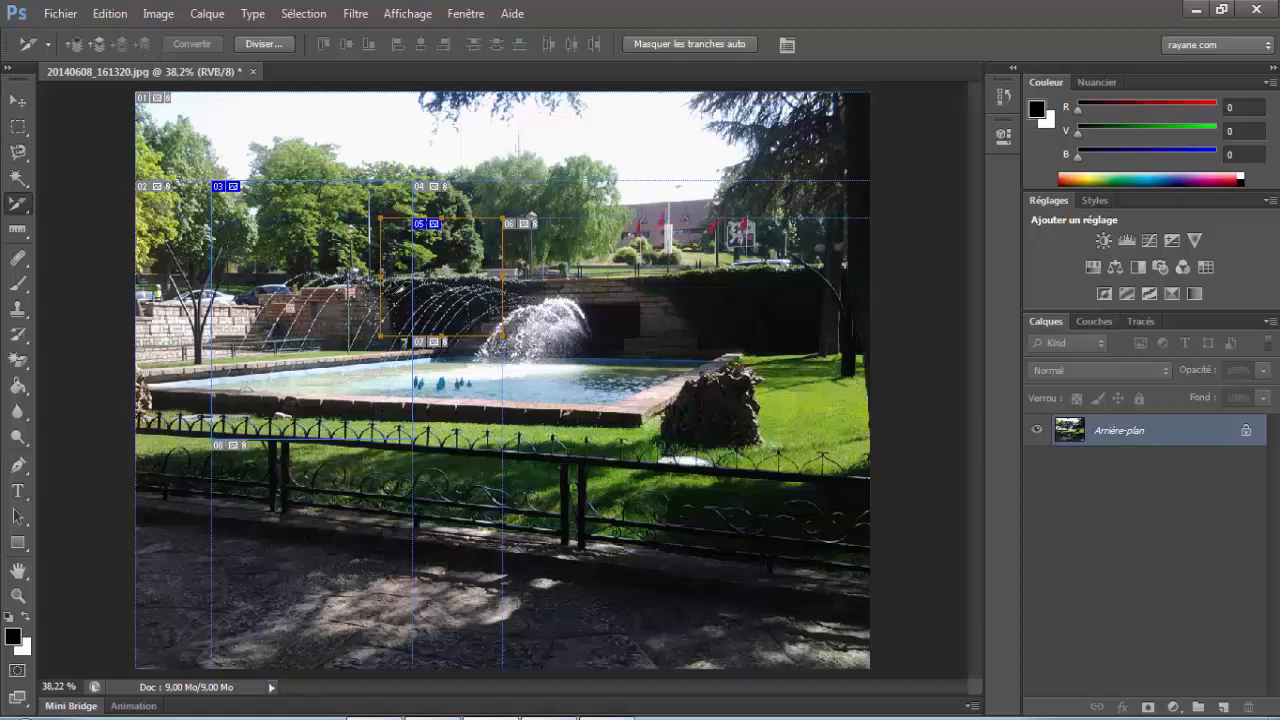
click(75, 46)
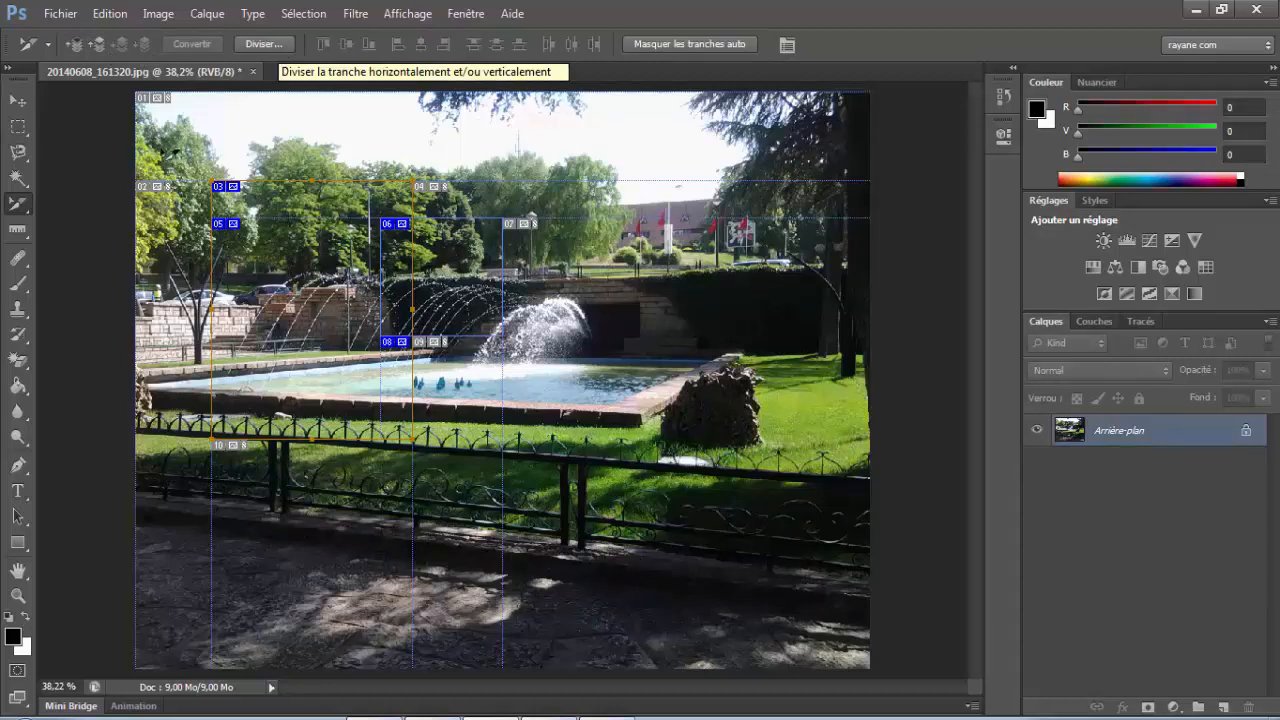
Delete the smaller overlapping slice and then the larger slice over the left trees and pool.
right_click(459, 258)
click(566, 269)
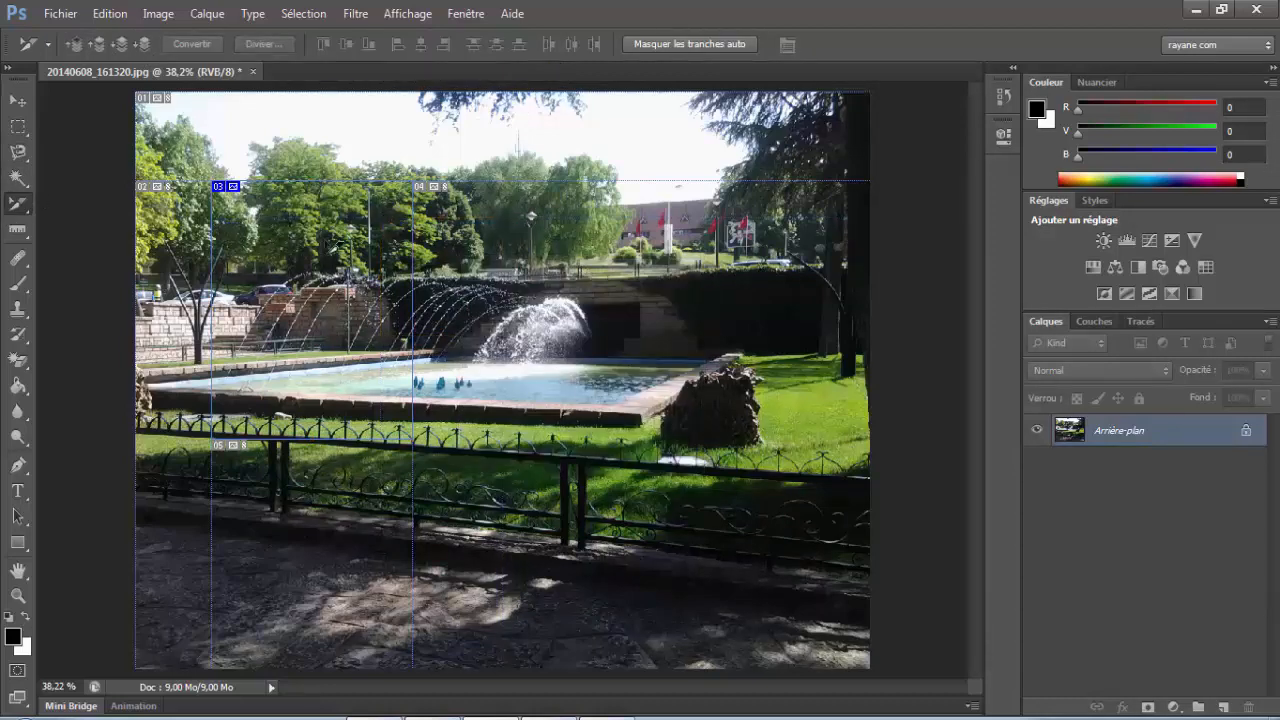
right_click(277, 221)
click(378, 237)
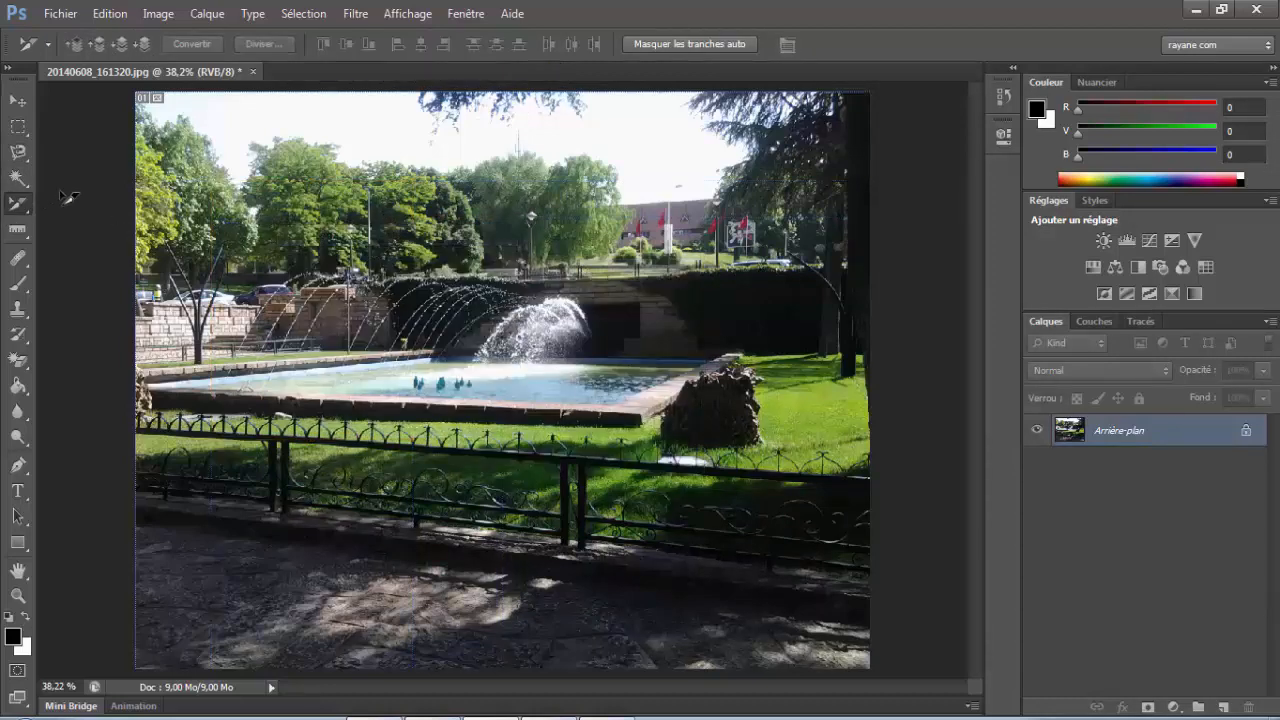
Draw one large slice with the Slice tool over the photo's centre, from the treetops to the base of the fence.
right_click(15, 205)
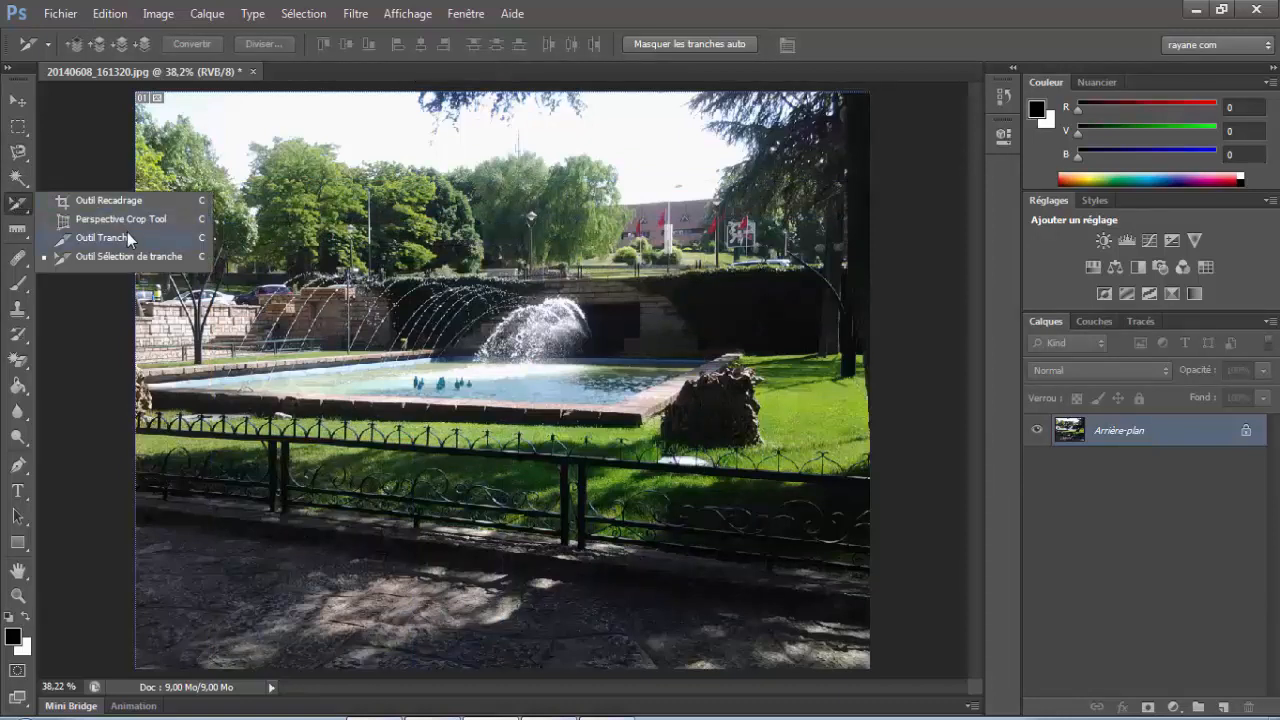
click(127, 232)
drag(620, 165, 289, 540)
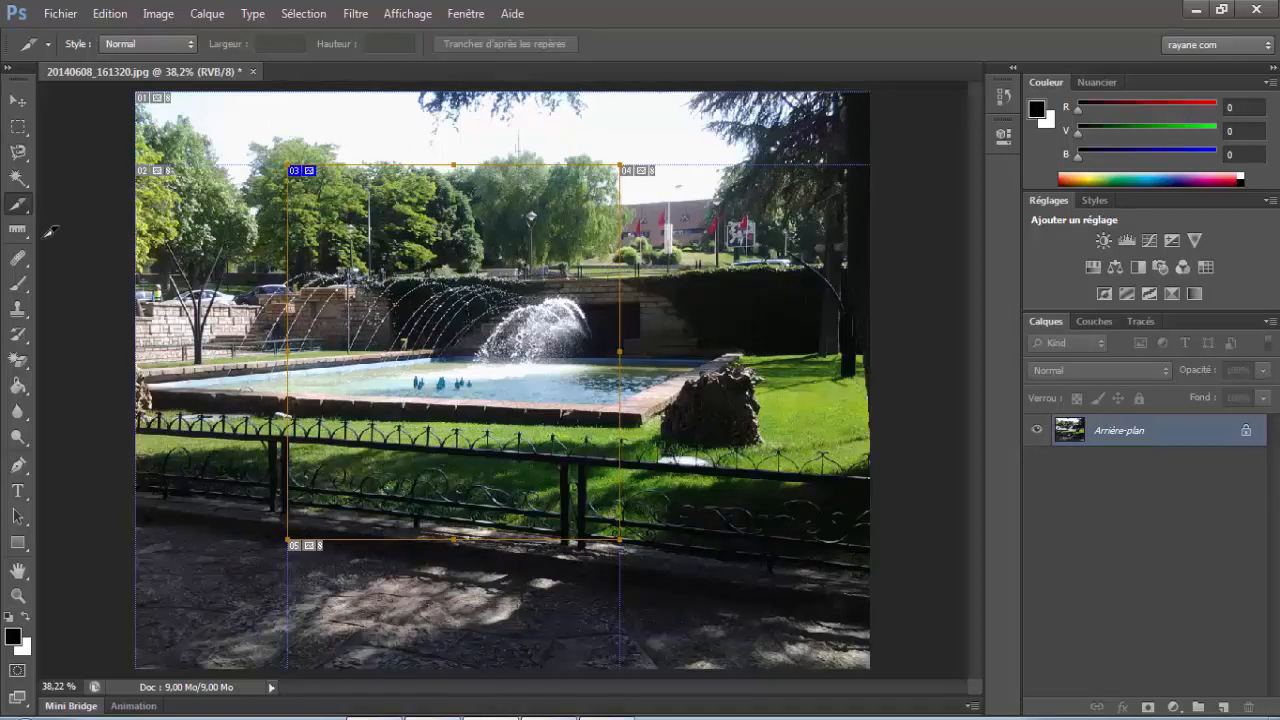
Divide the large central slice horizontally into 3 evenly spaced slices with vertical division turned off, then delete the resulting slices.
right_click(17, 205)
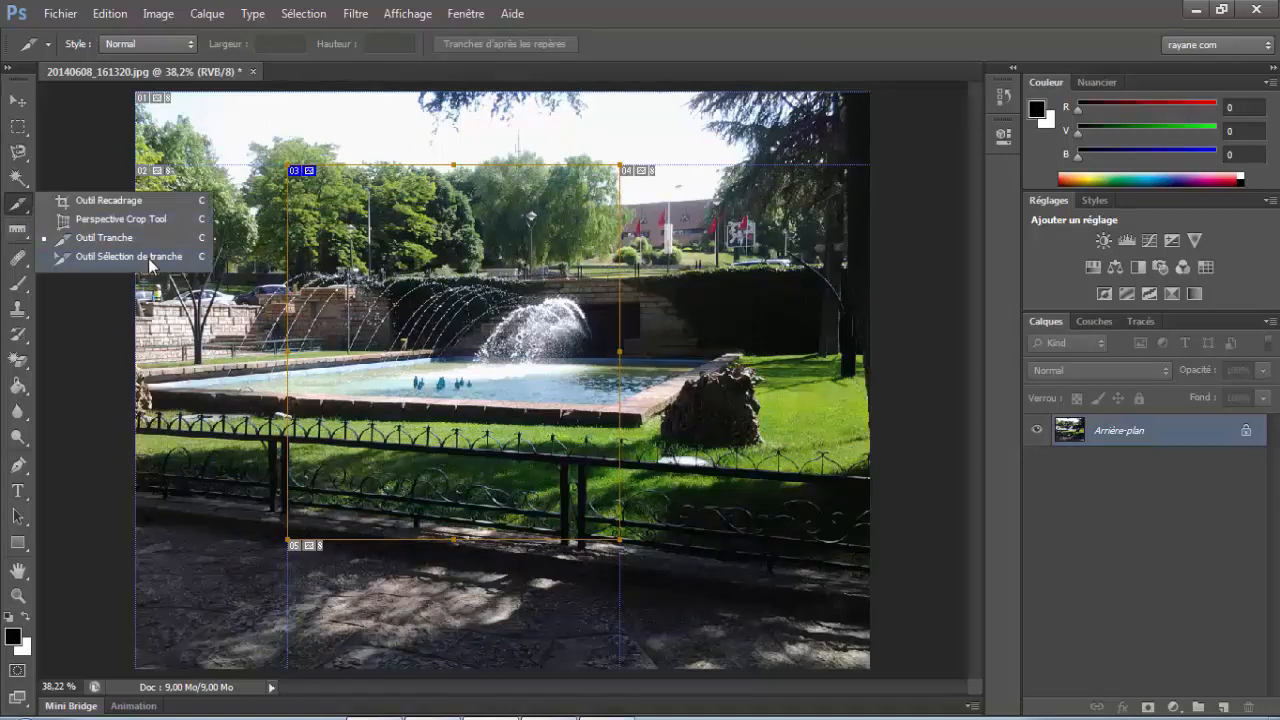
click(128, 256)
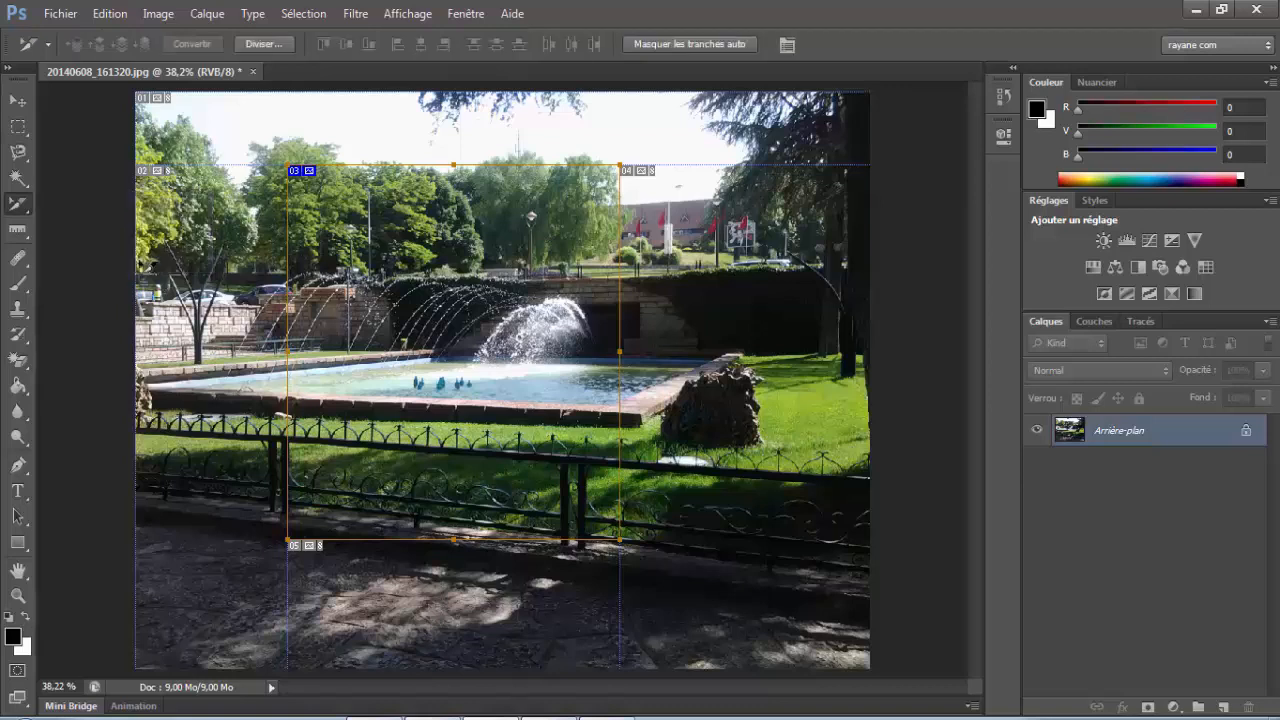
click(275, 47)
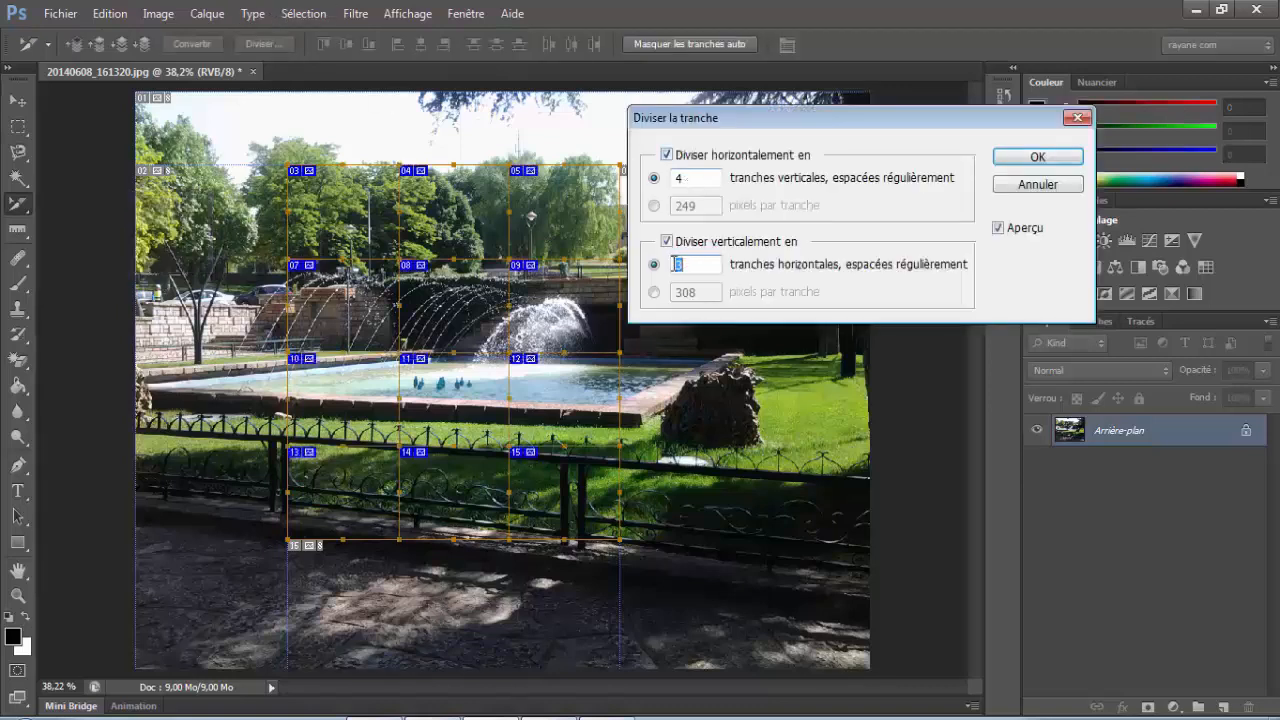
click(669, 243)
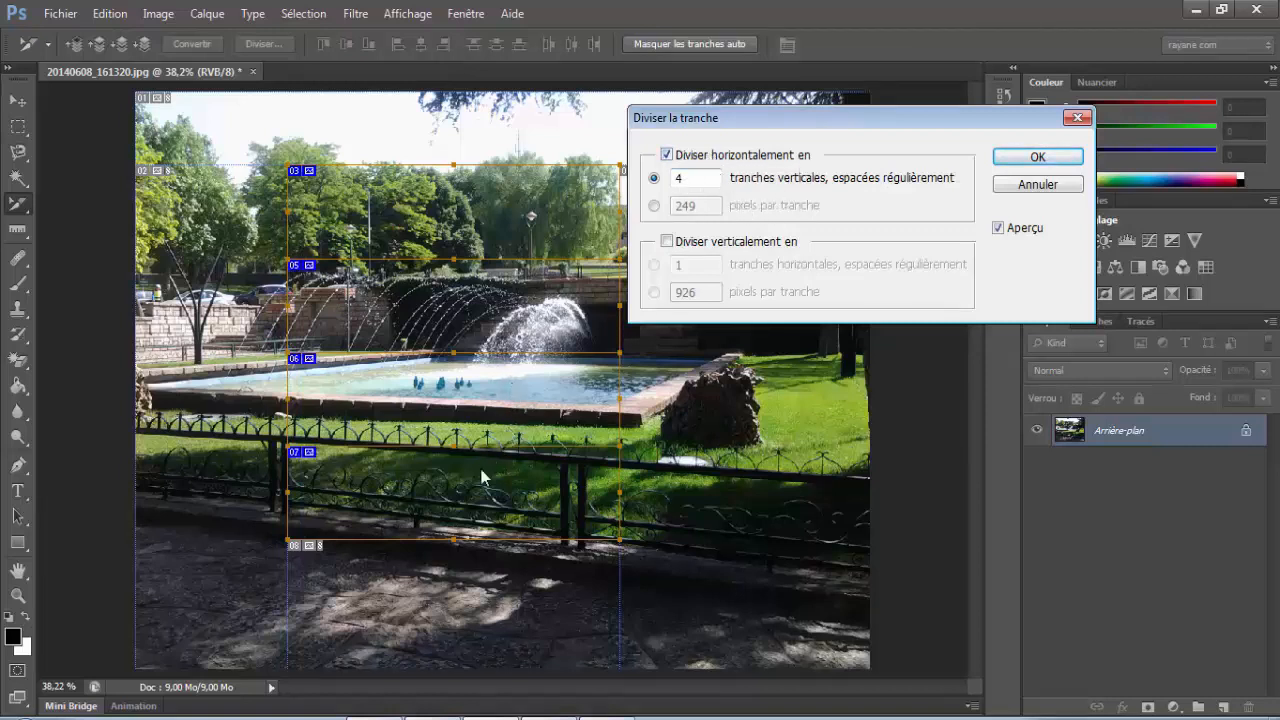
double_click(680, 180)
text(1)
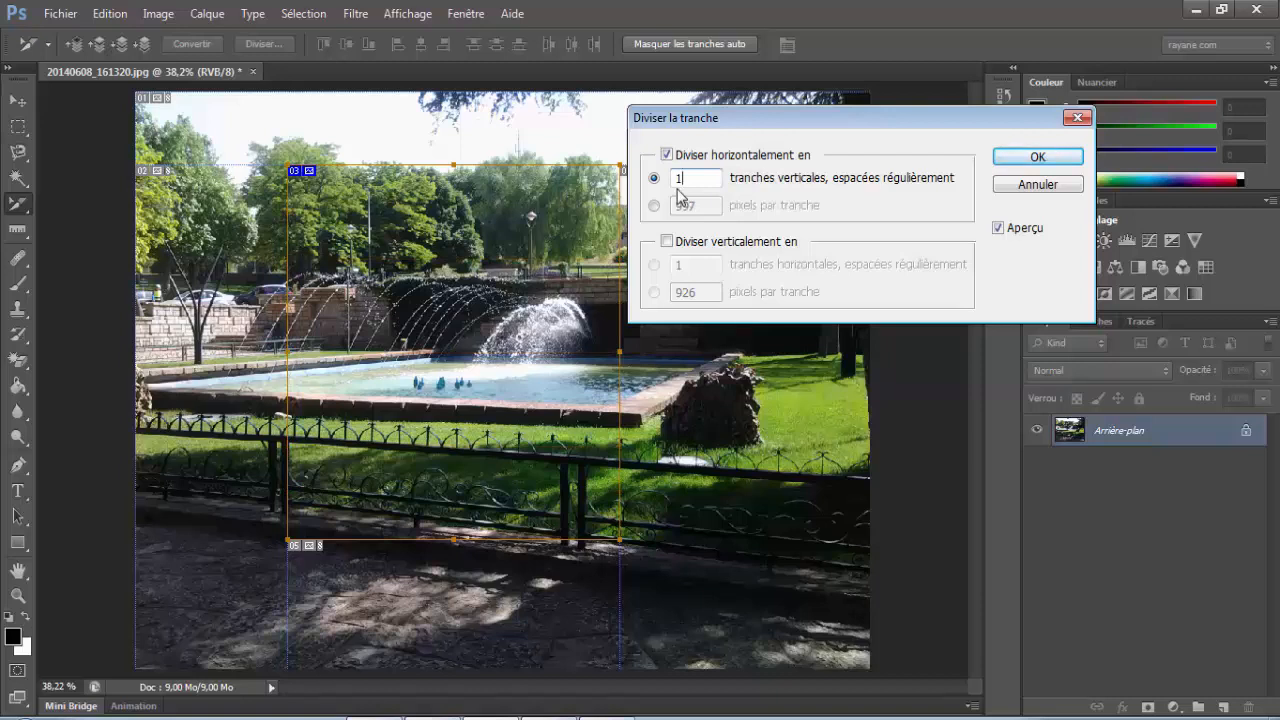
text(3)
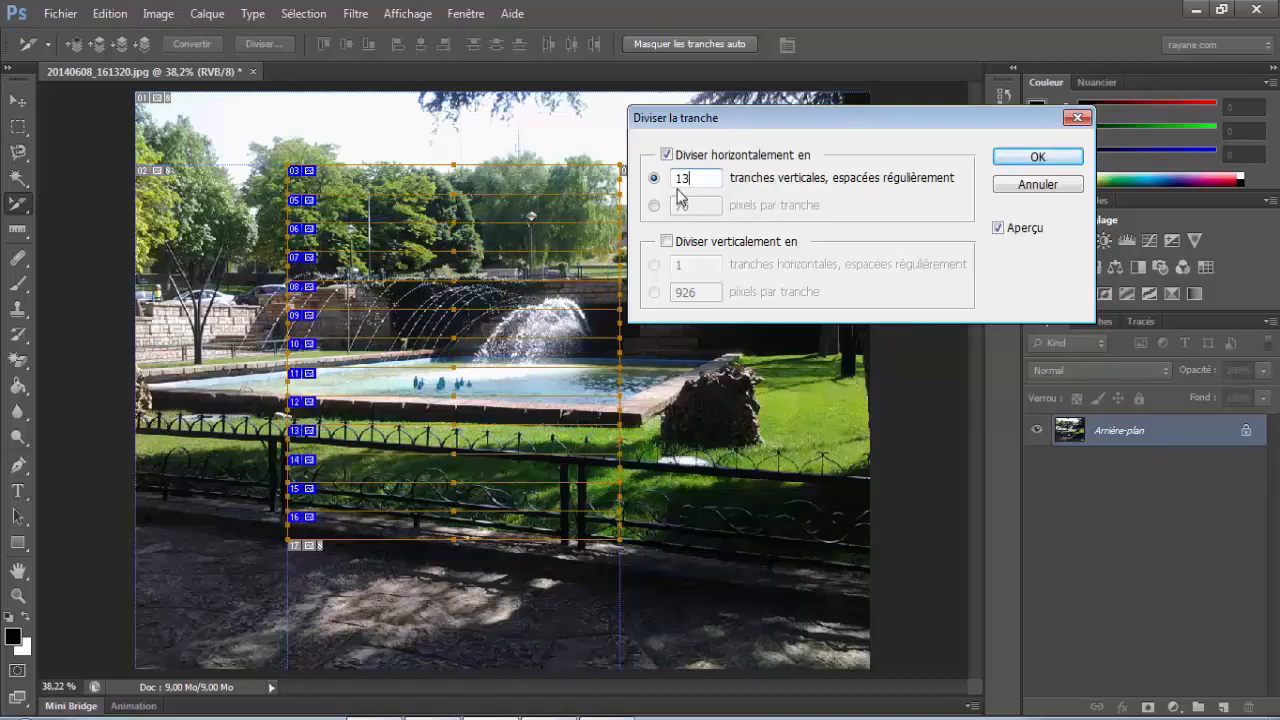
key(BackSpace)
key(BackSpace)
text(4)
key(Return)
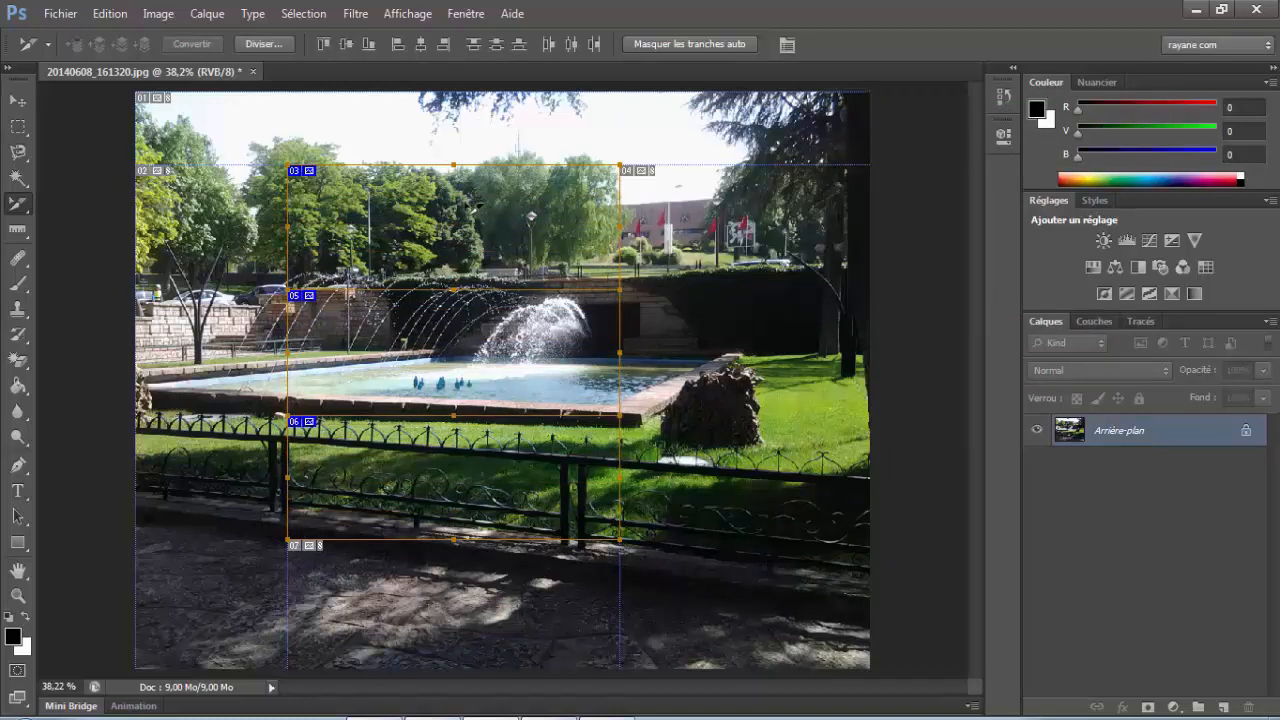
key(Delete)
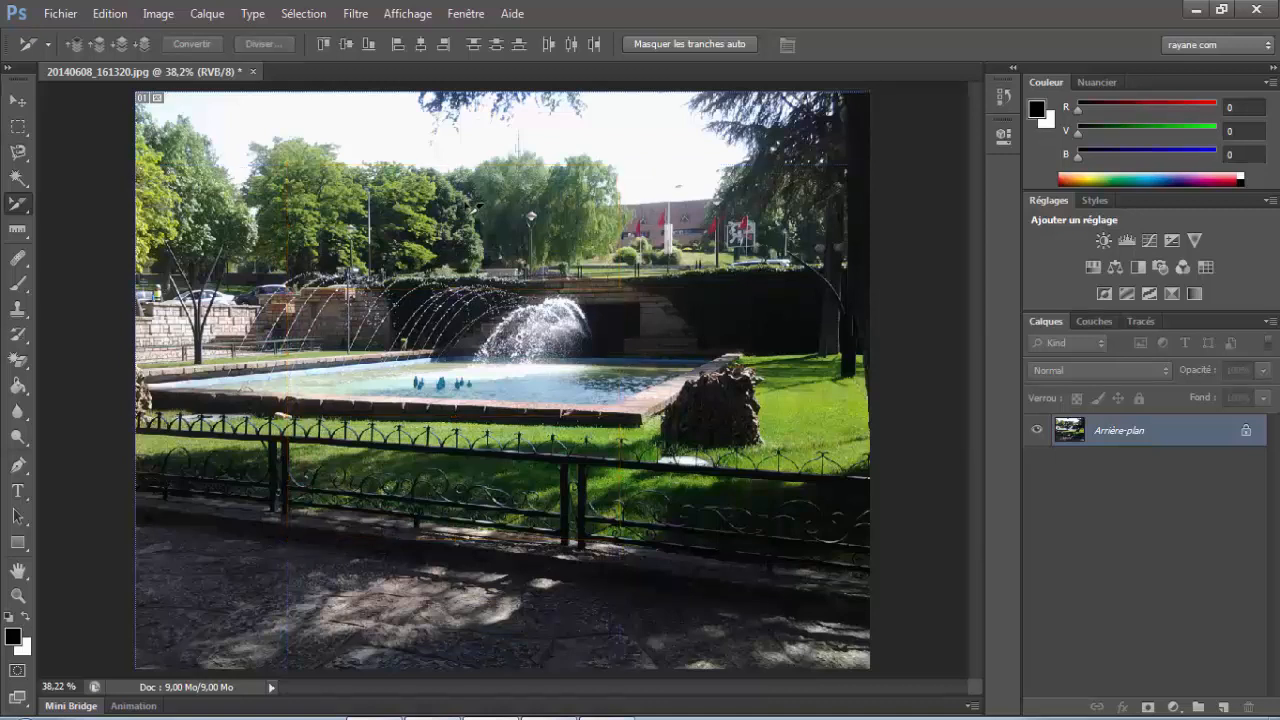
Draw a new, narrower slice over the photo's centre, covering the trees, fountain, pool and fence.
click(19, 210)
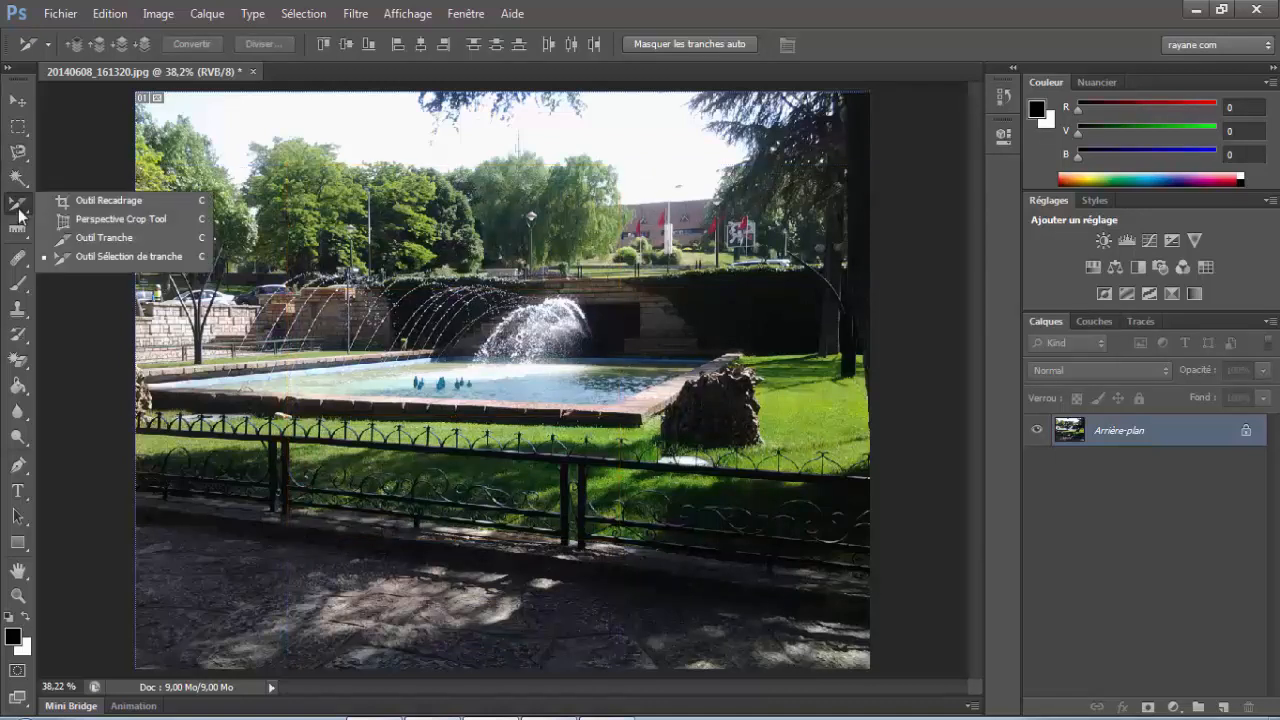
click(125, 238)
drag(603, 178, 333, 543)
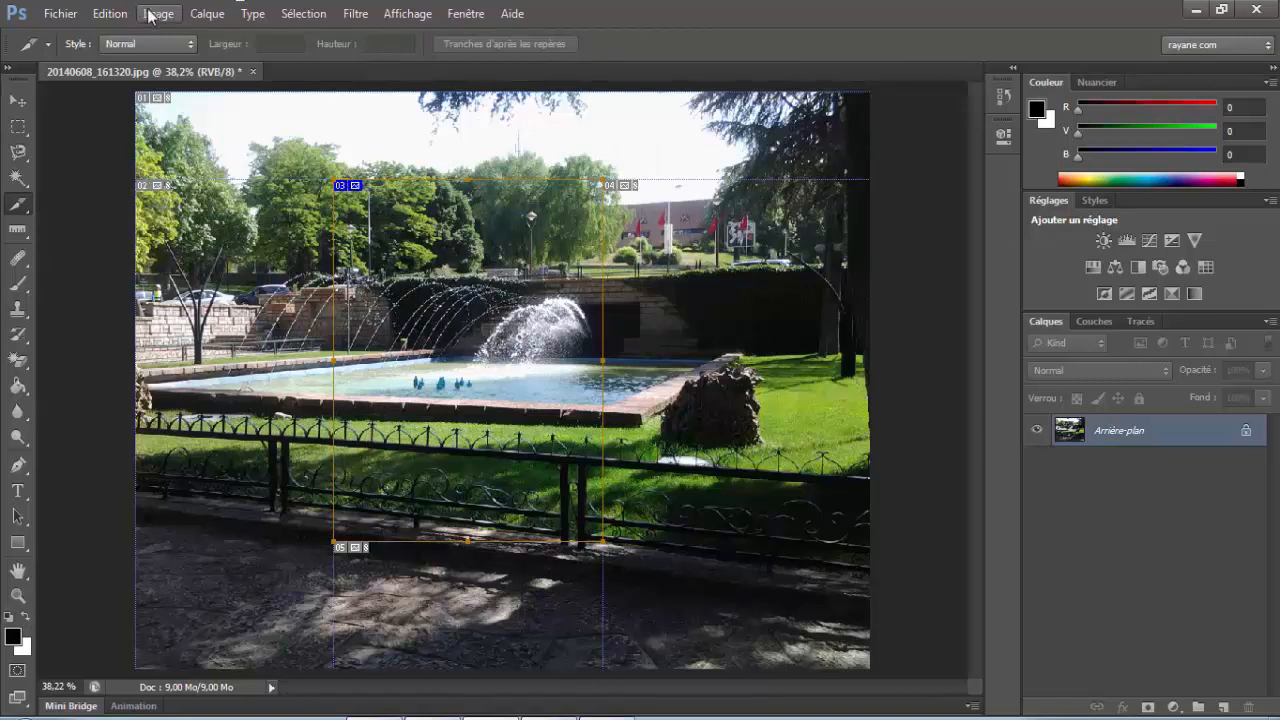
Divide the central slice horizontally into 3 and vertically into 2 evenly spaced slices.
click(24, 206)
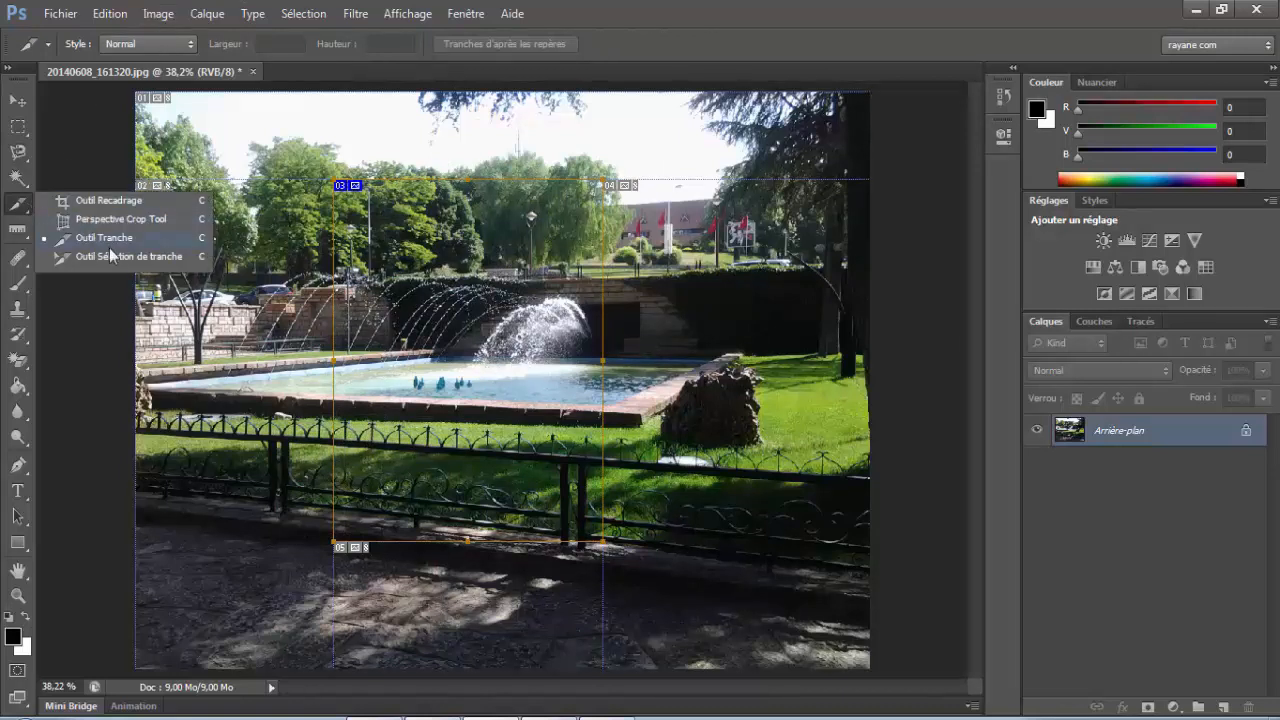
click(140, 257)
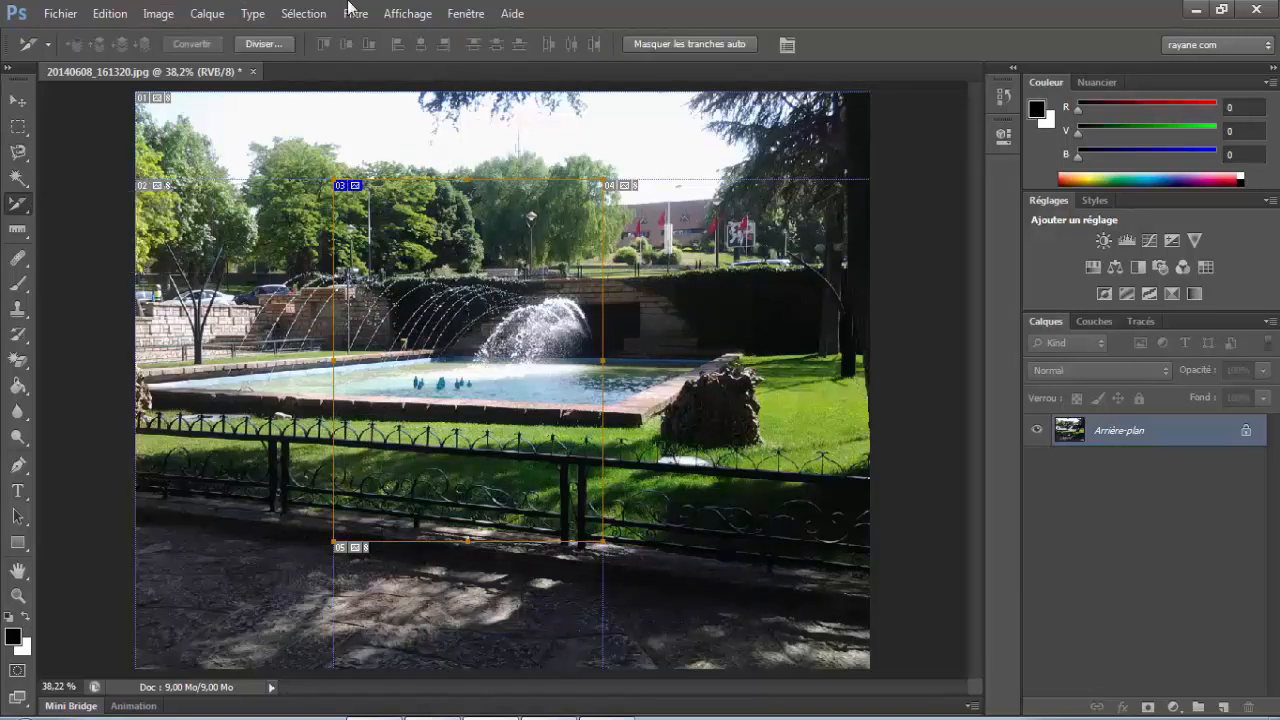
click(276, 44)
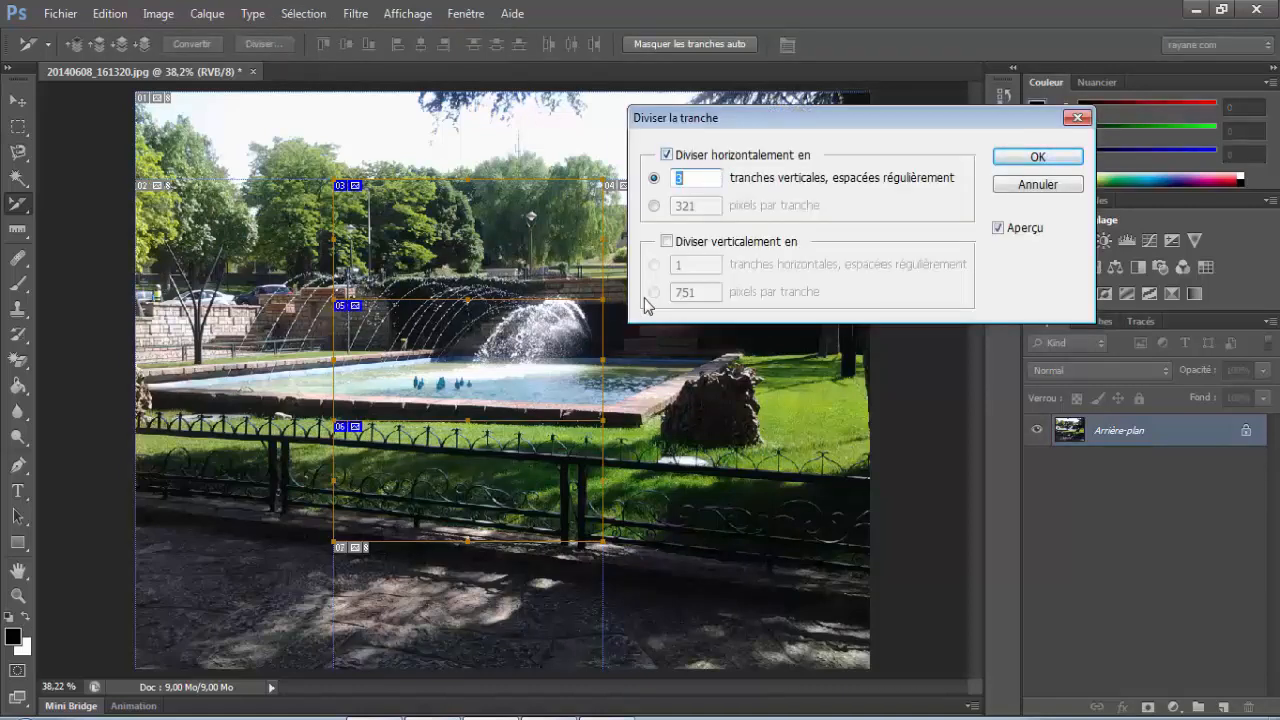
click(680, 241)
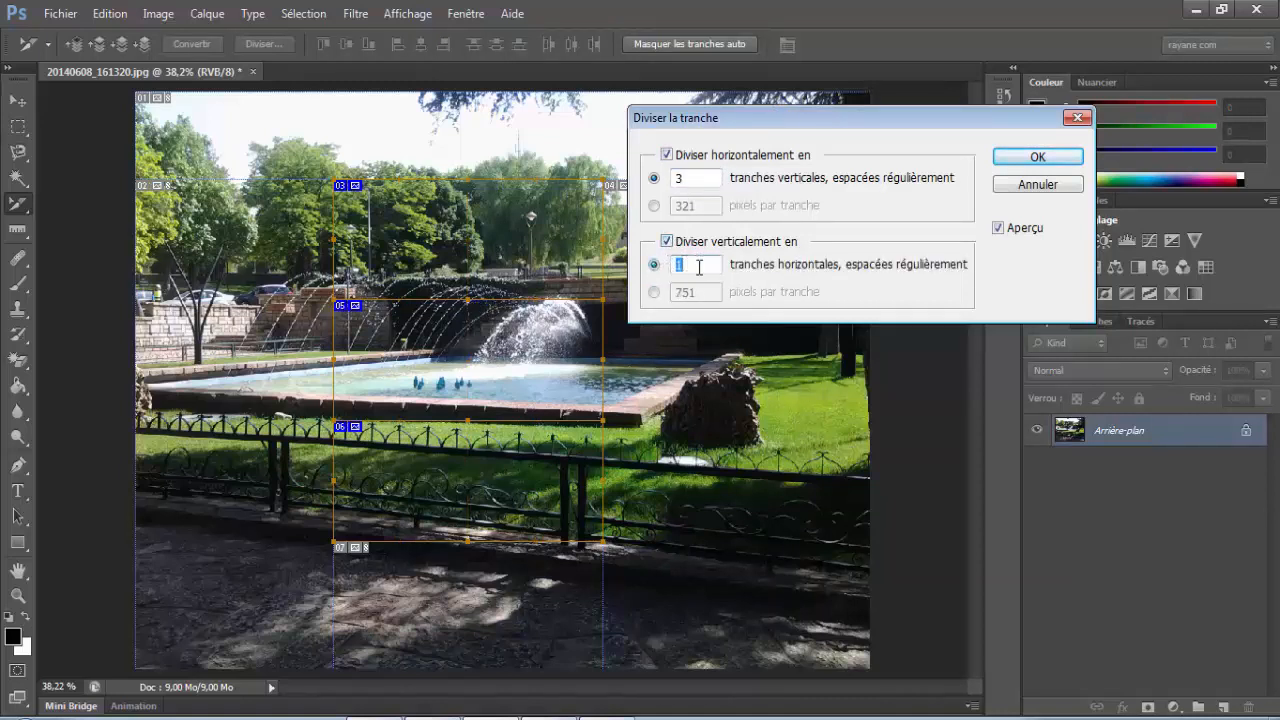
click(668, 241)
click(668, 241)
text(2)
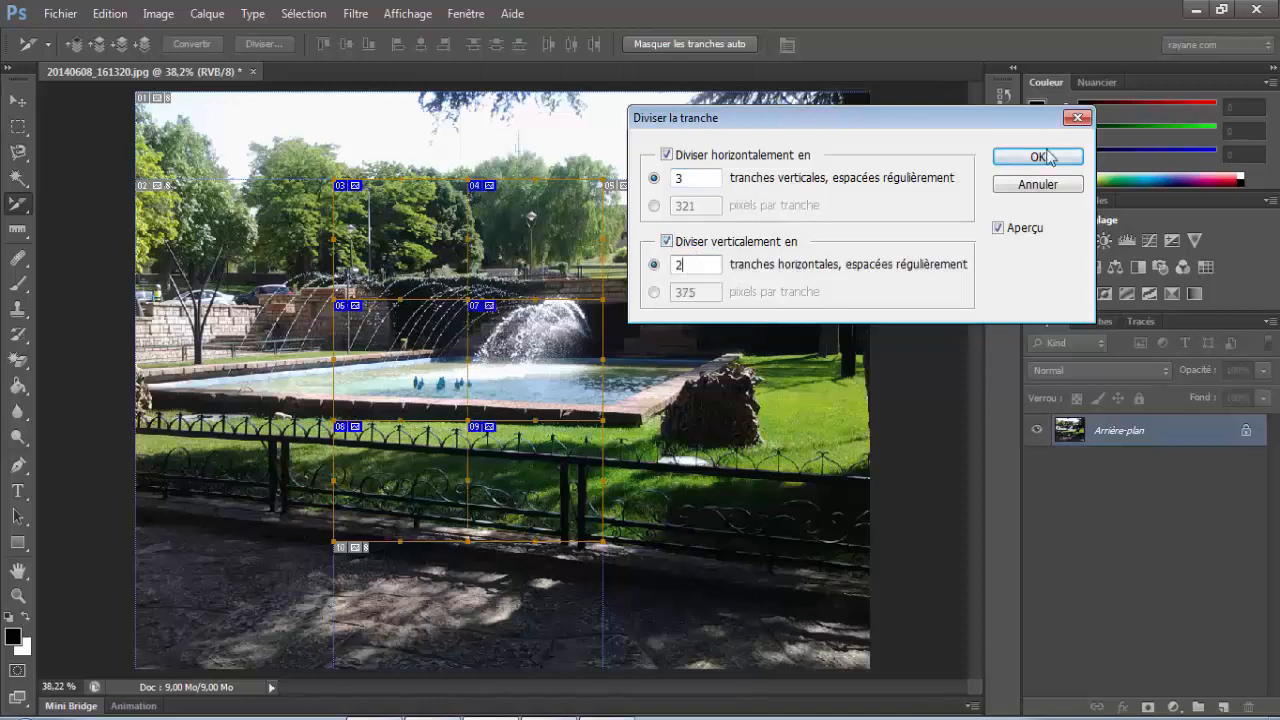
click(1038, 157)
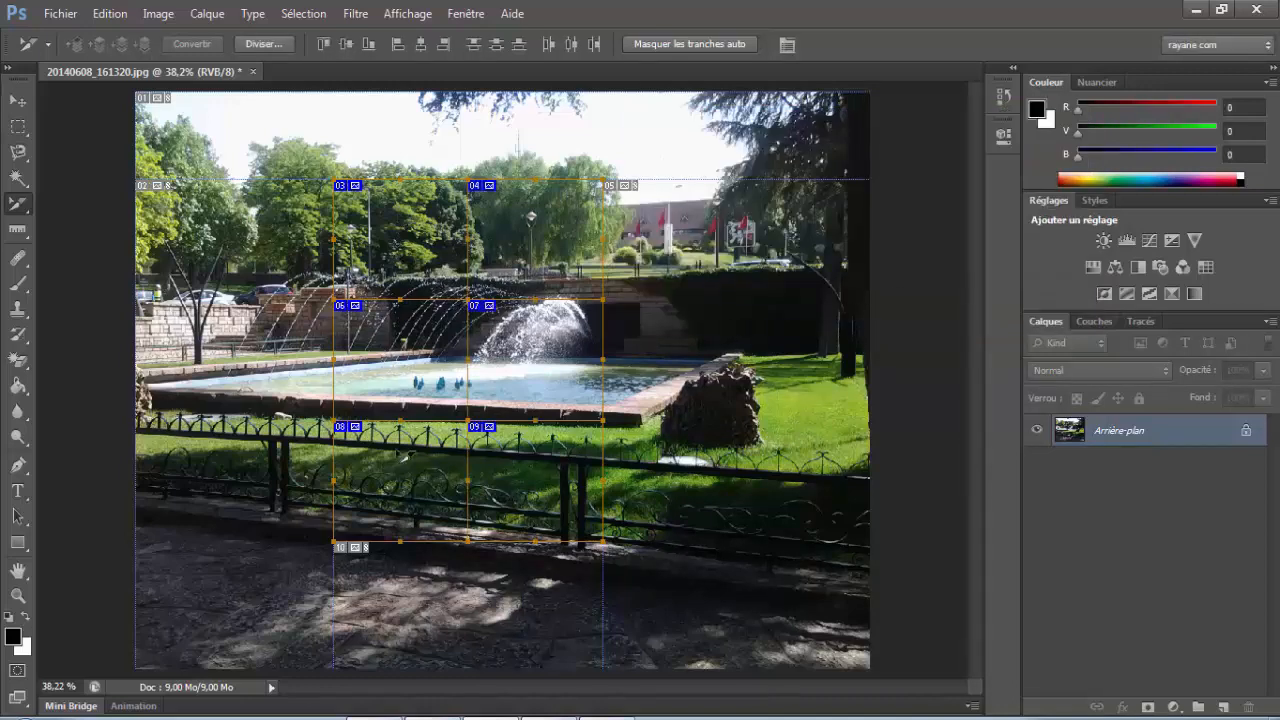
Delete the divided slices and draw a new slice over the photo's centre, from the treetops to the fence.
key(Delete)
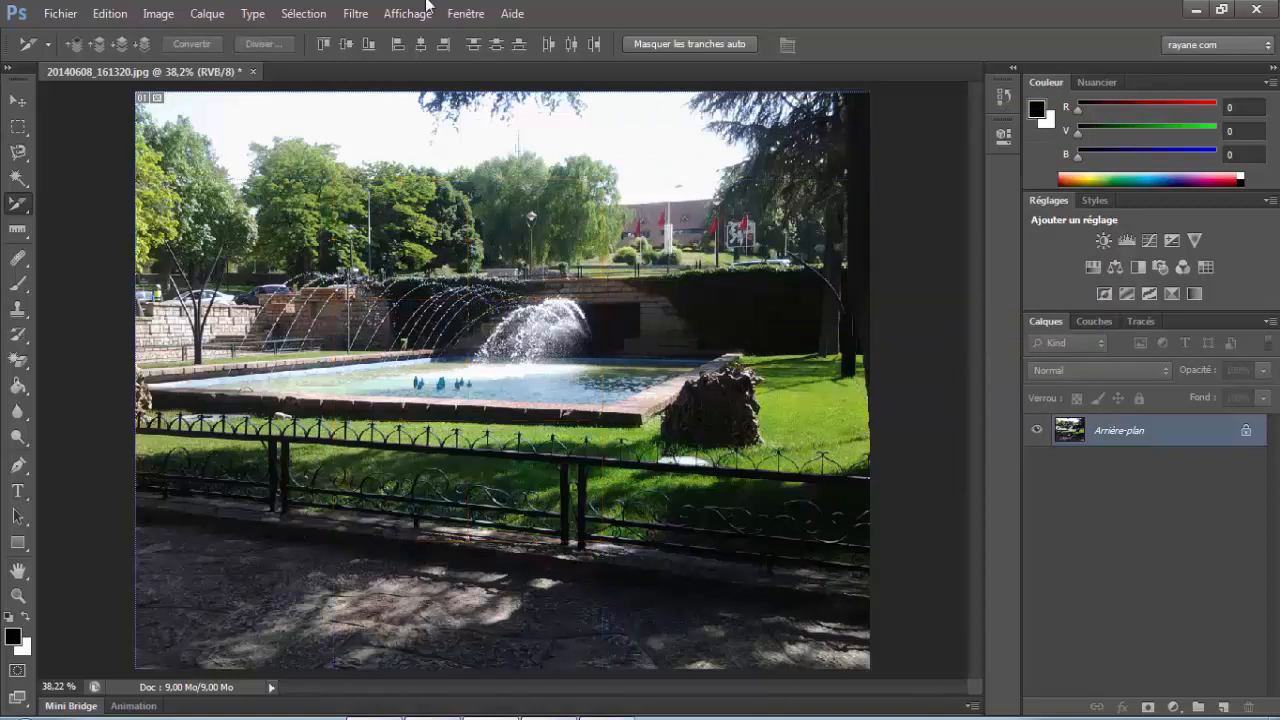
right_click(12, 206)
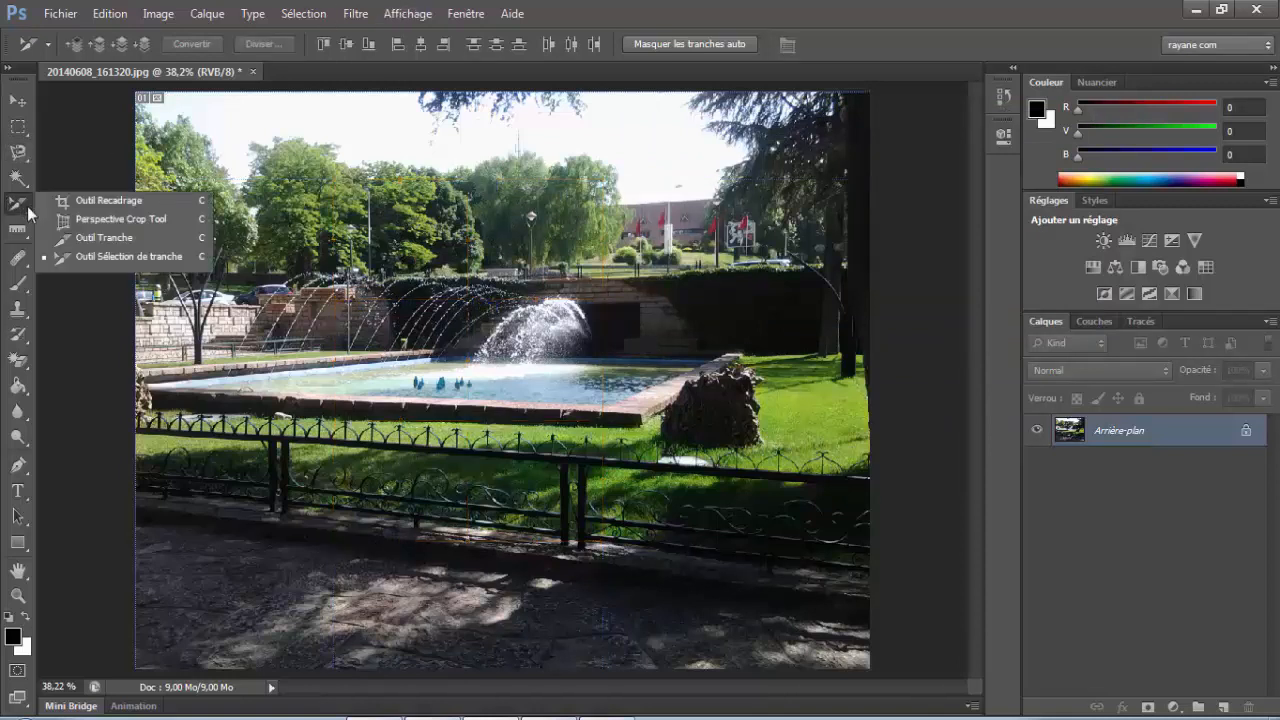
click(152, 237)
drag(595, 185, 320, 483)
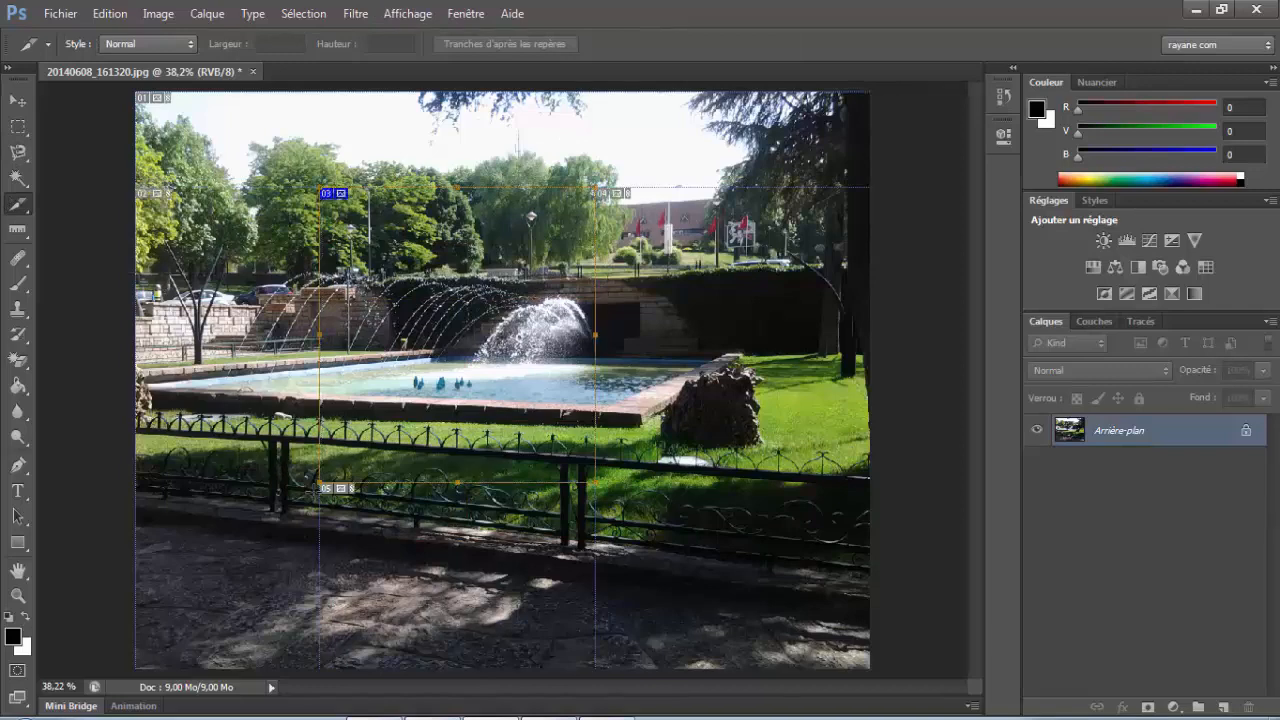
Divide the new central slice horizontally at 300 pixels per slice with vertical division off, after previewing 100 pixels per slice.
right_click(22, 205)
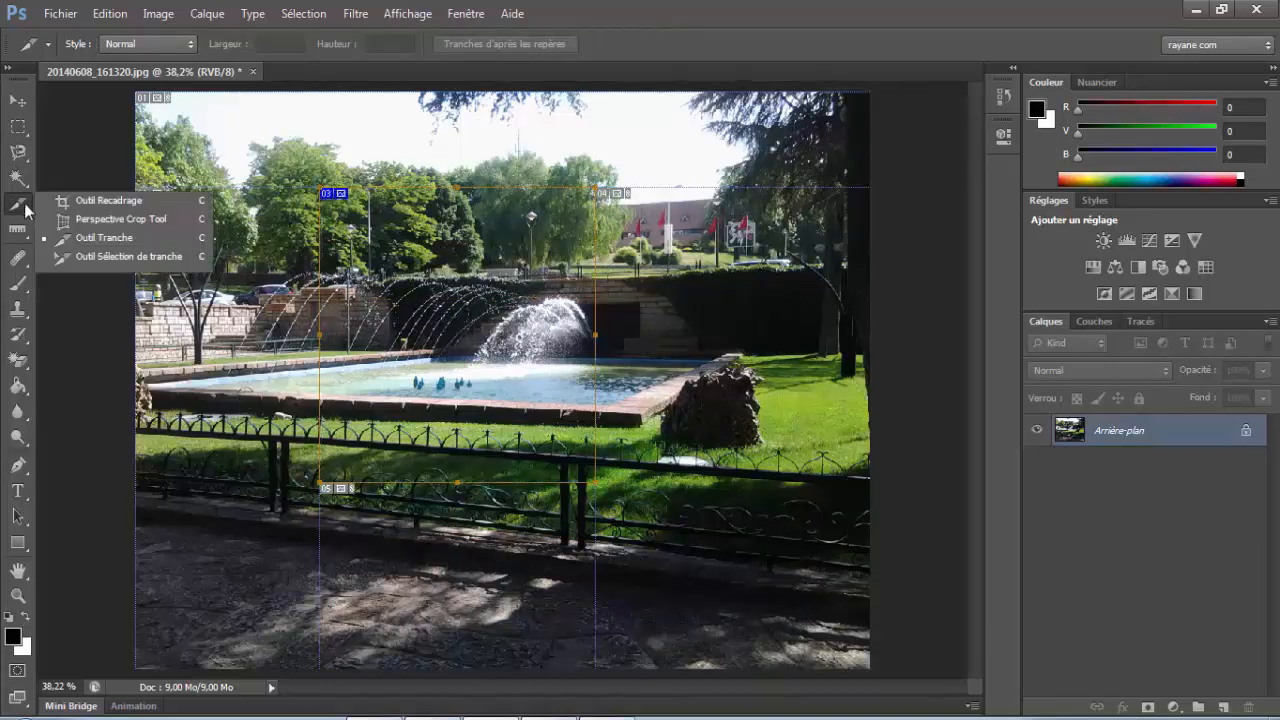
click(140, 257)
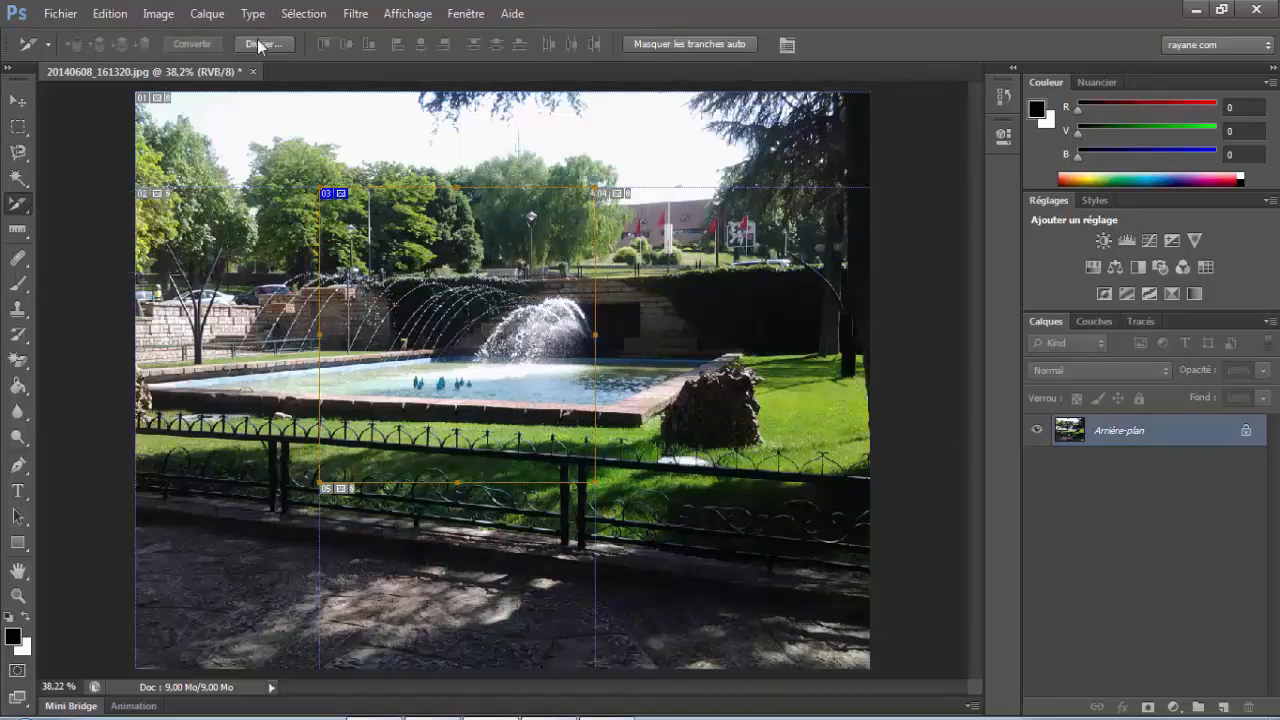
click(258, 44)
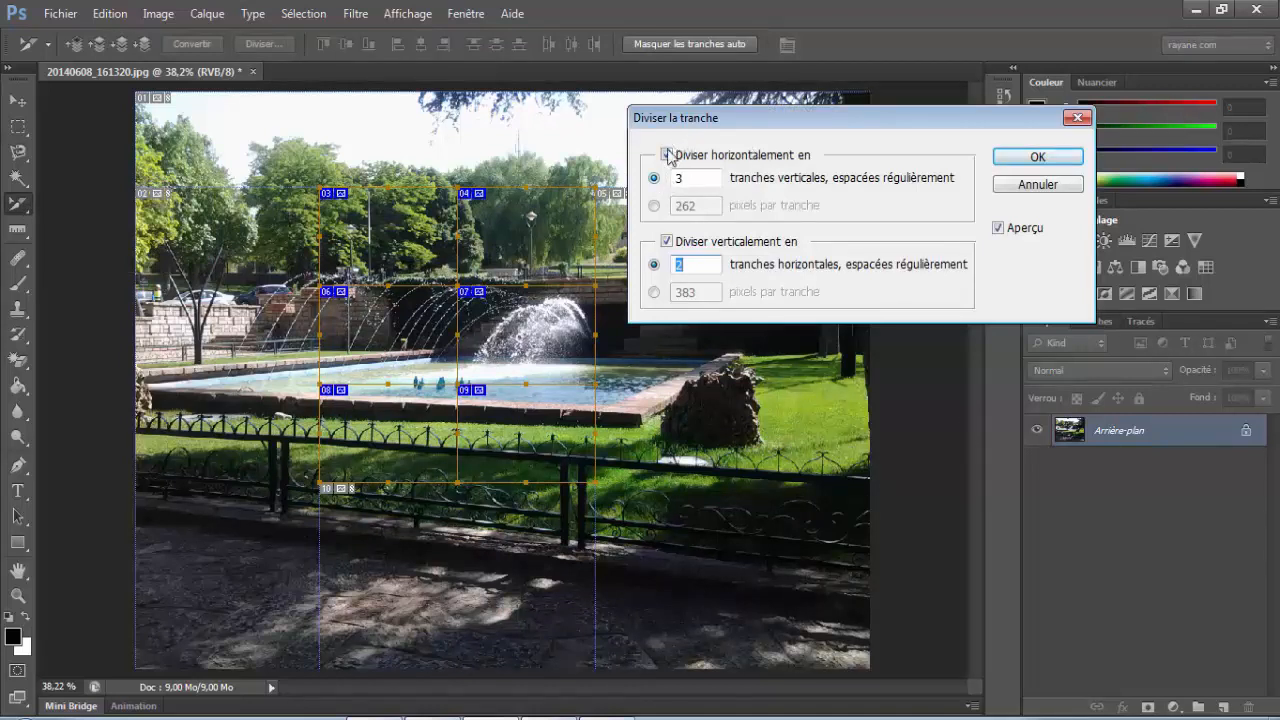
click(655, 205)
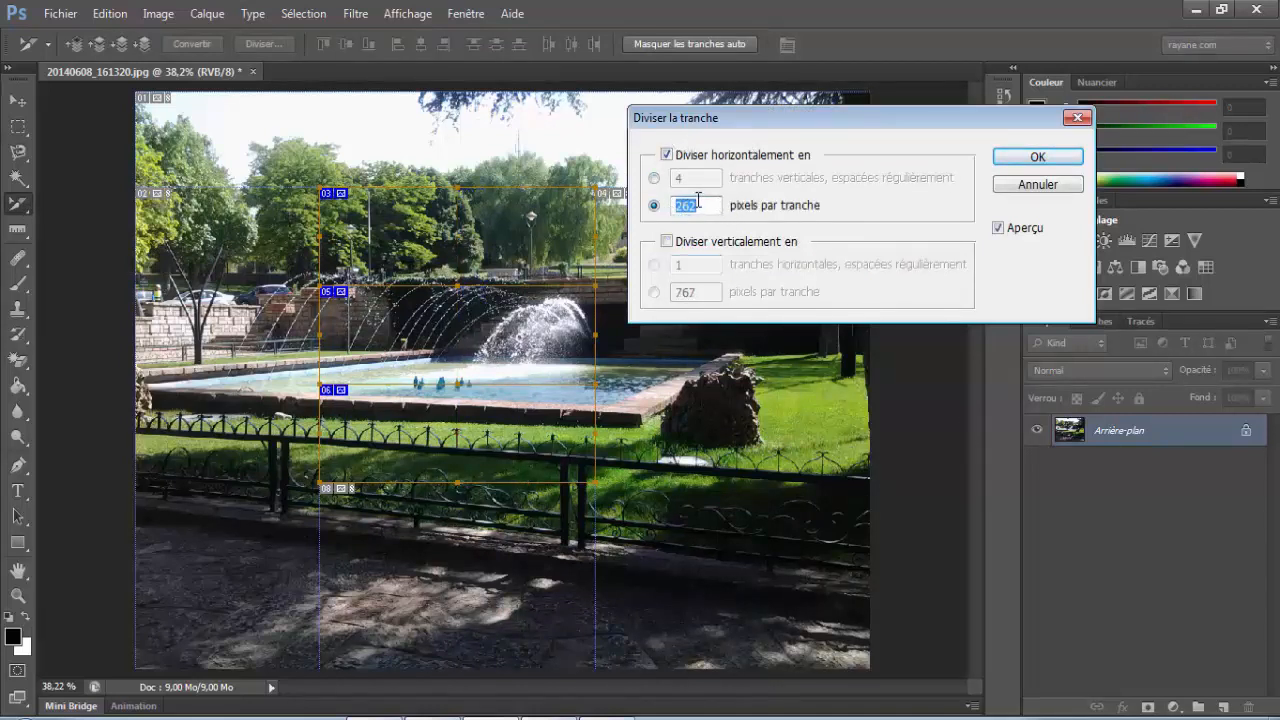
text(100)
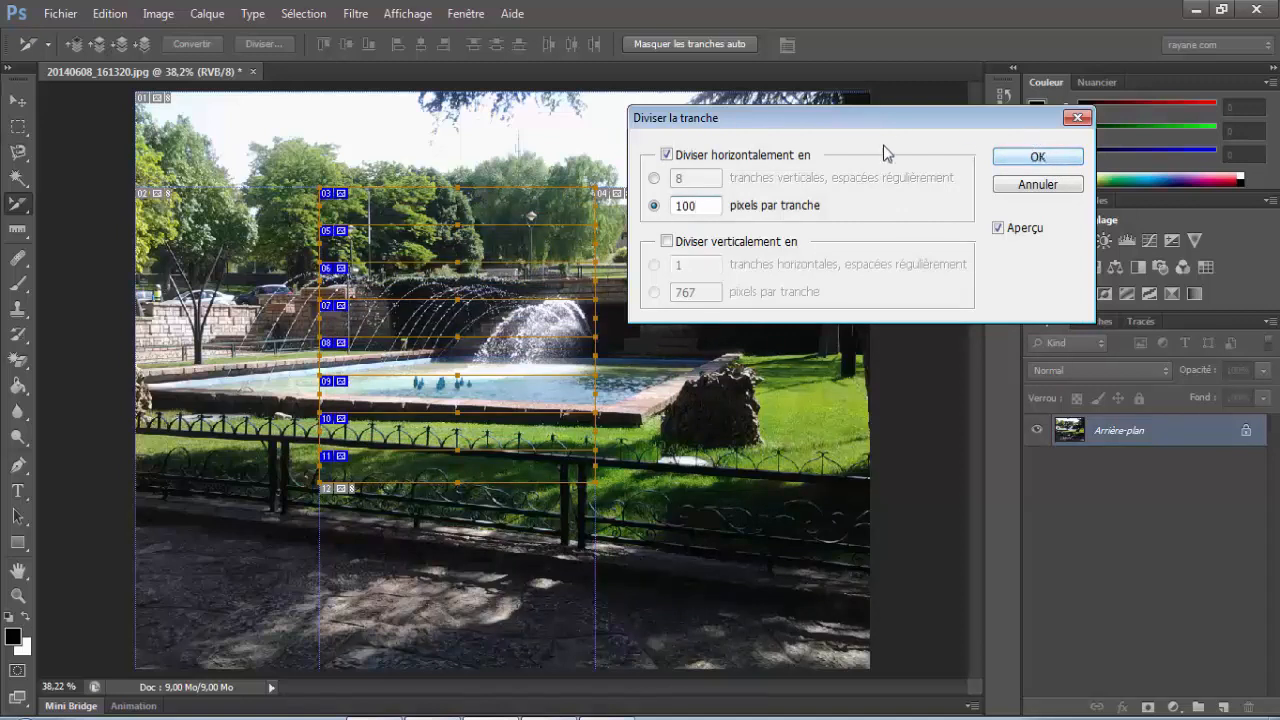
key(BackSpace)
key(BackSpace)
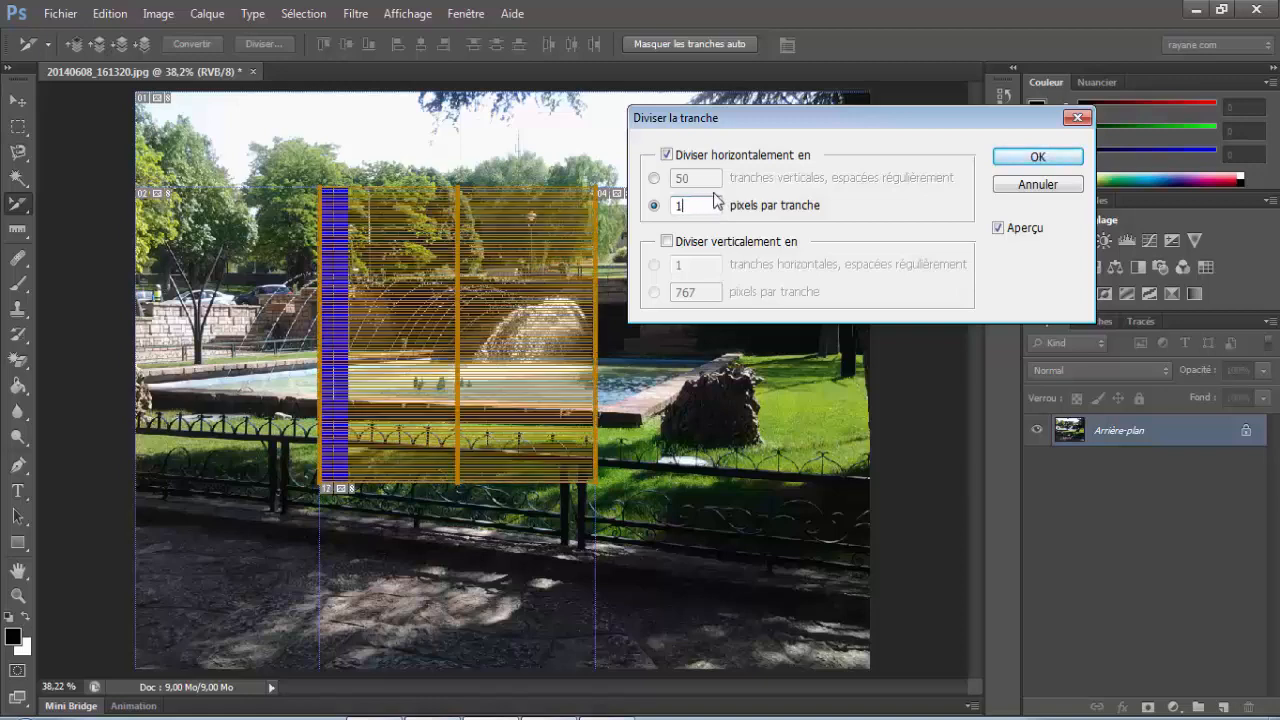
text(300)
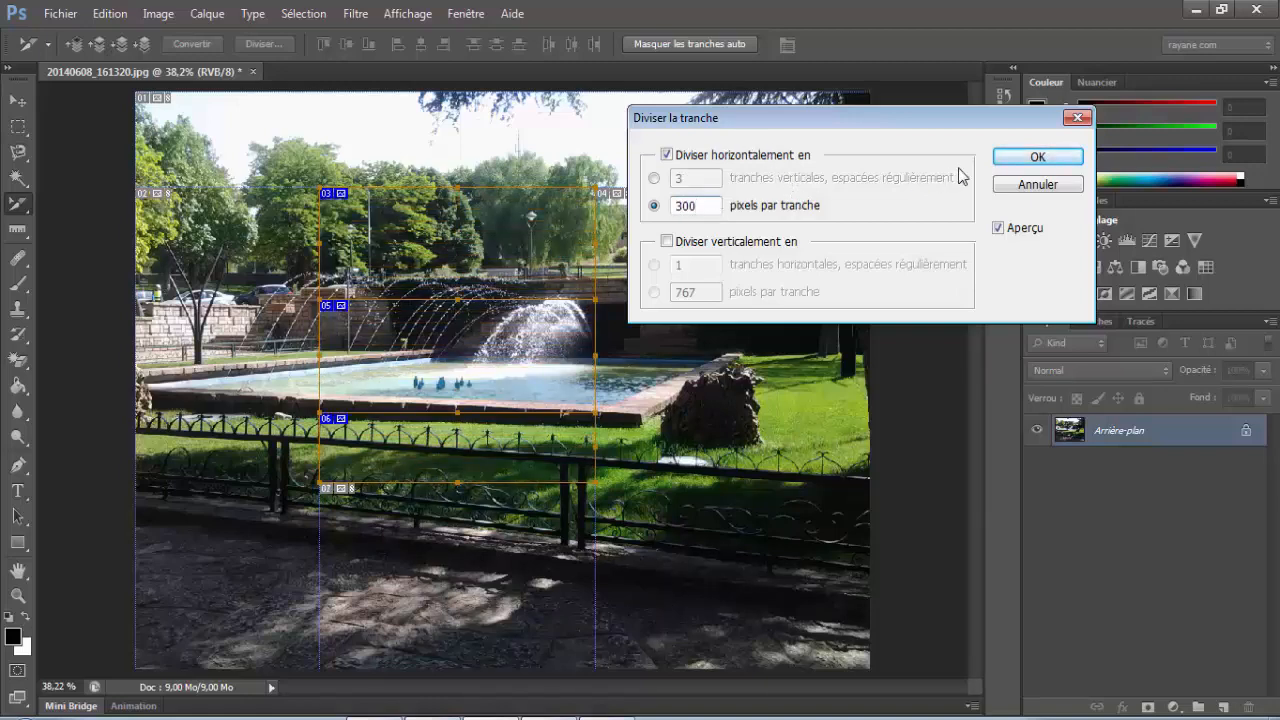
click(1033, 158)
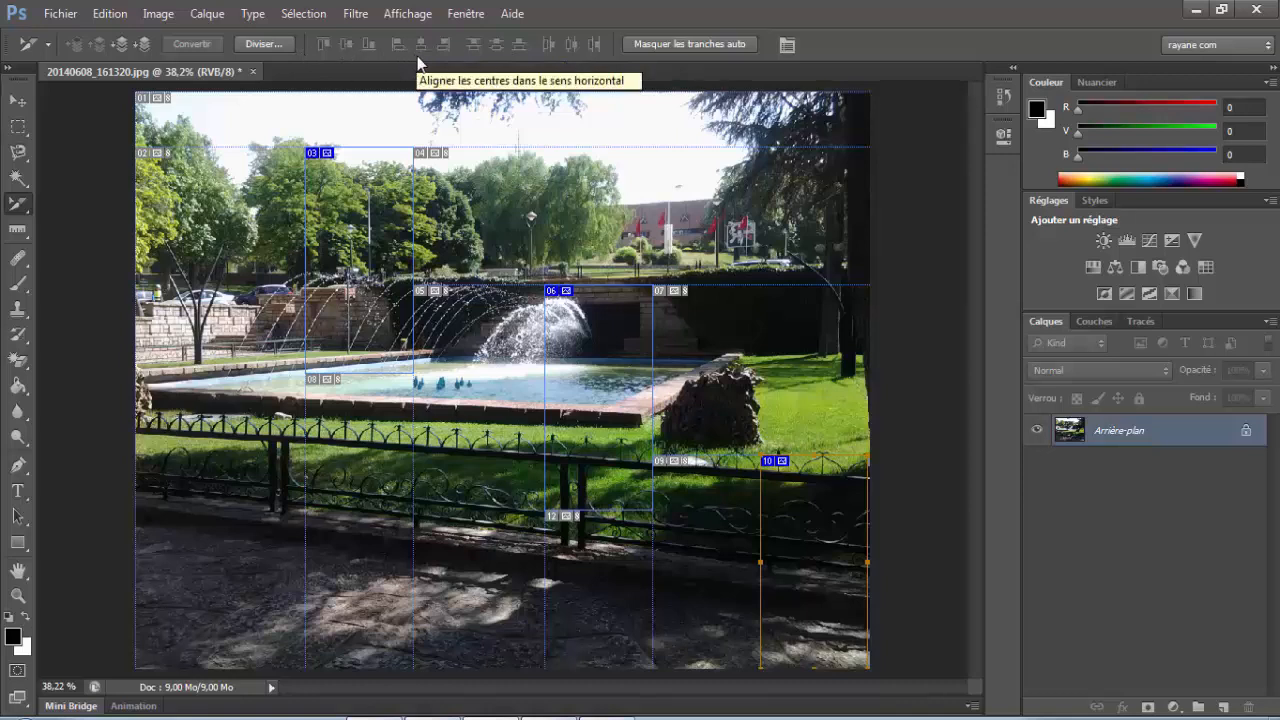
Select the three staggered slices over the trees, fountain and lower fence with the Slice Select tool and align their vertical centres.
click(18, 102)
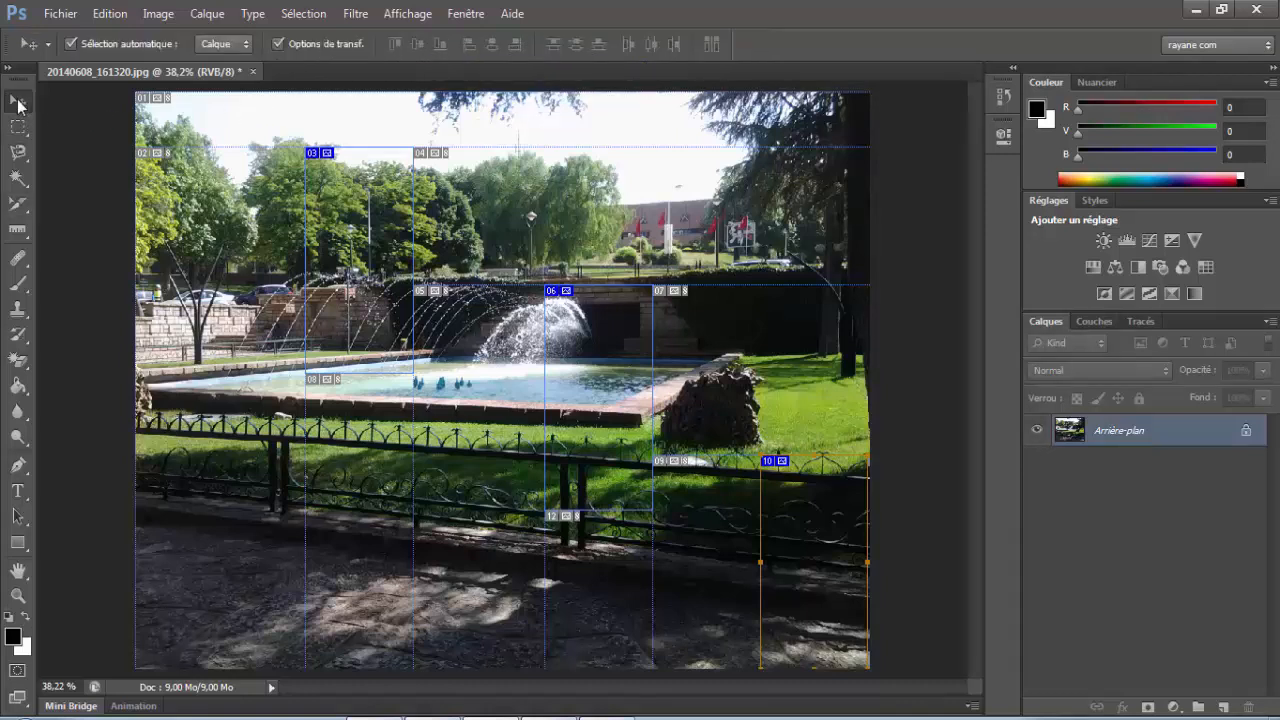
click(18, 203)
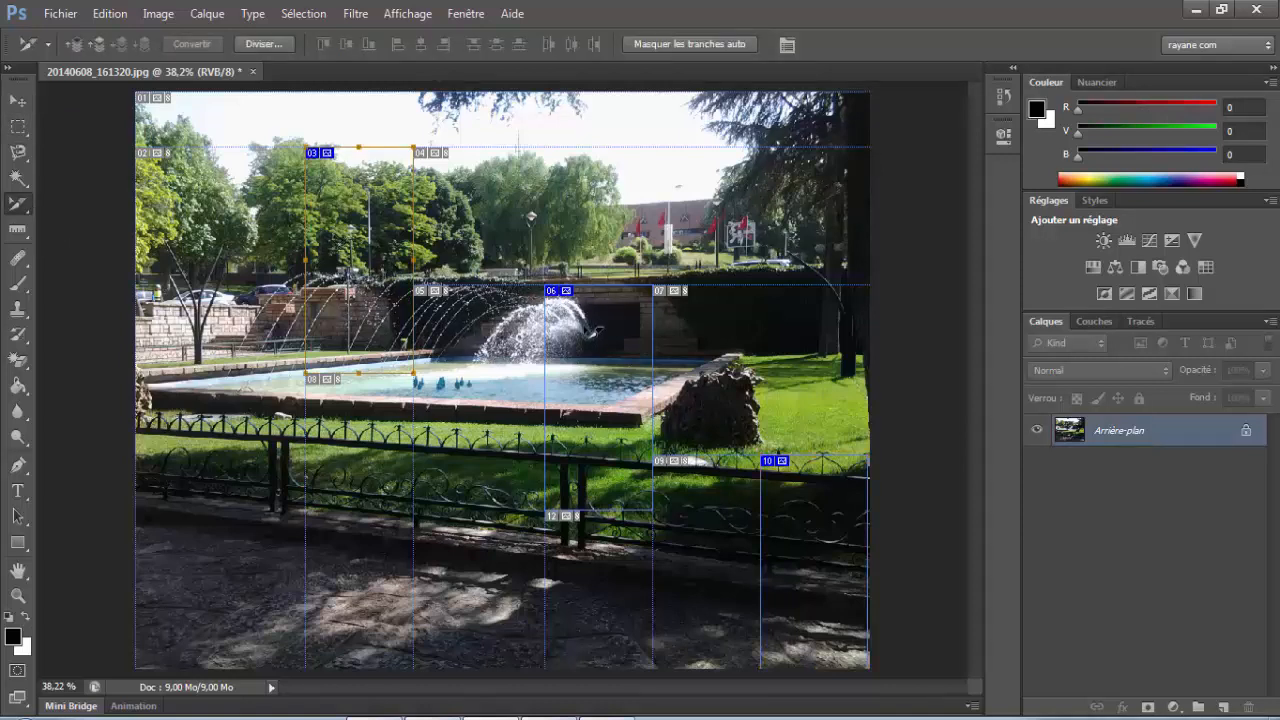
click(594, 331)
click(824, 541)
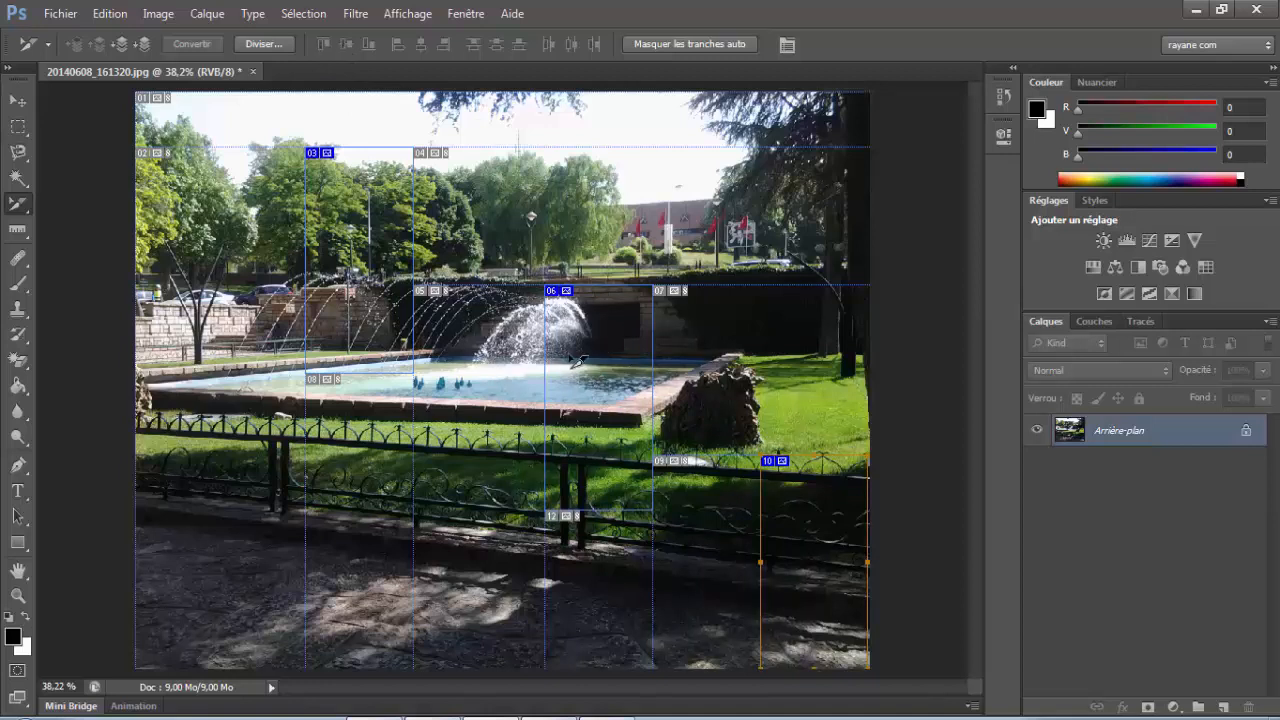
shift+click(585, 361)
shift+click(378, 283)
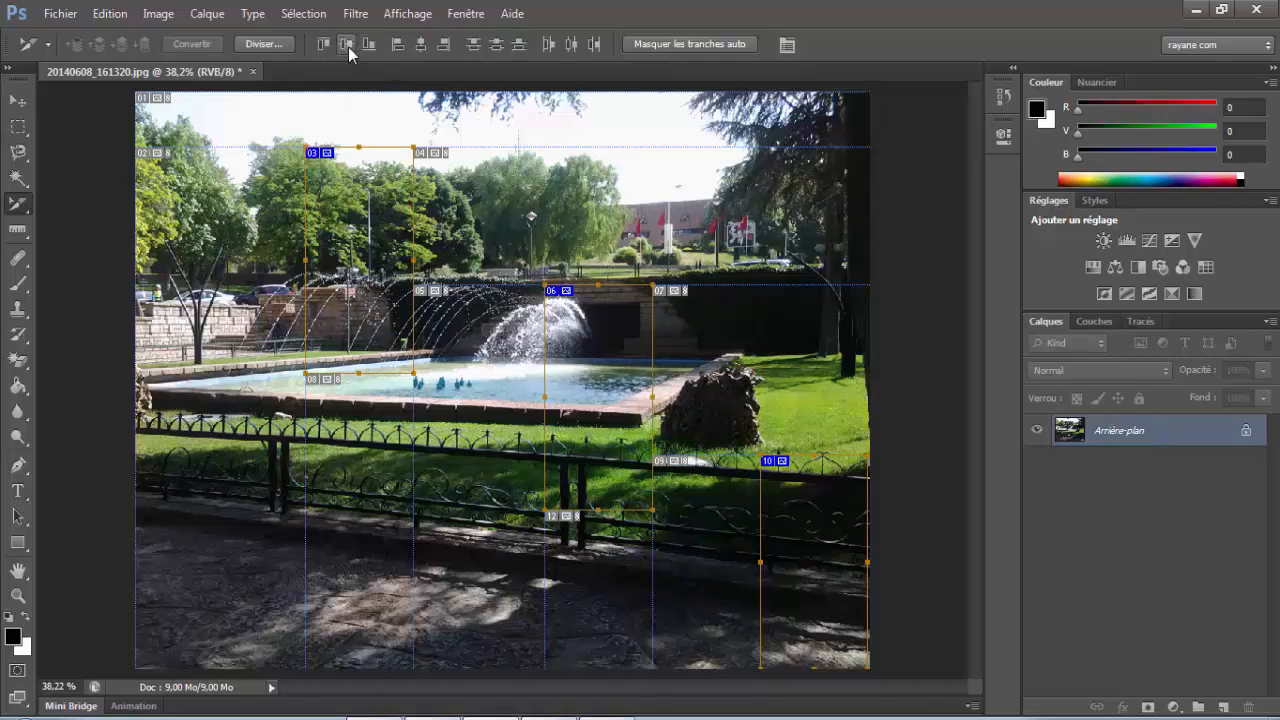
click(347, 45)
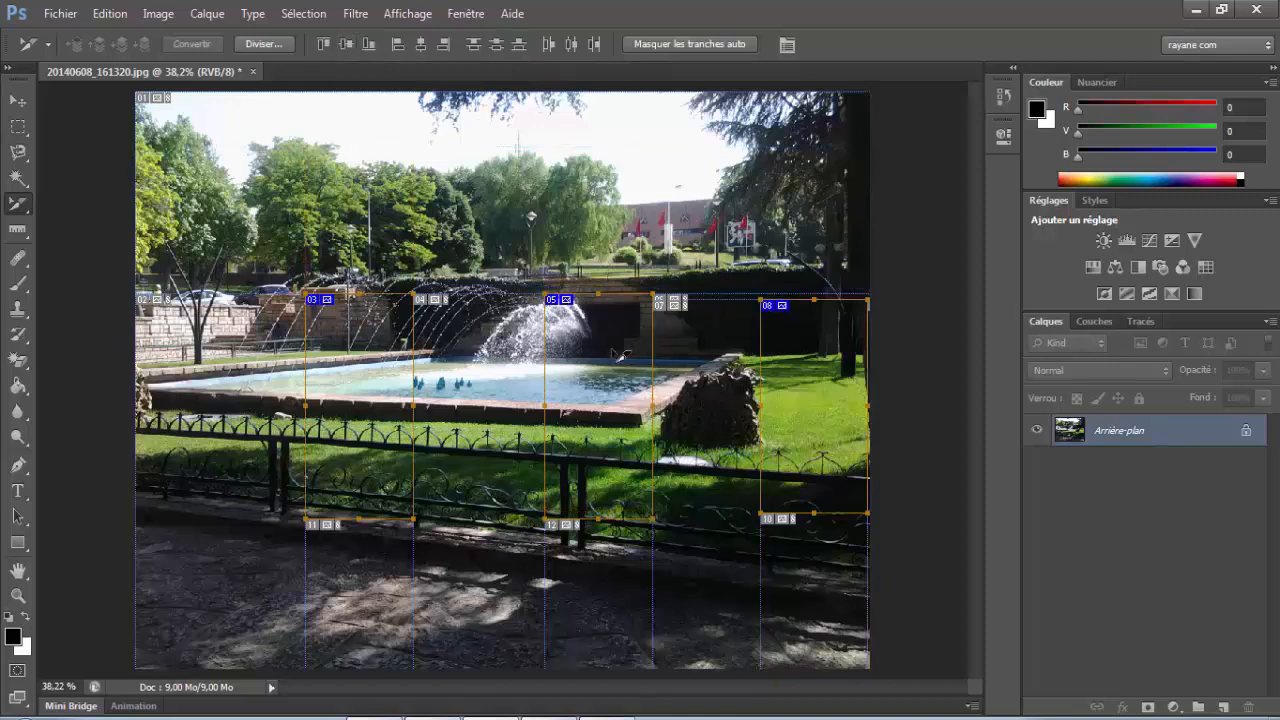
Stagger the three slices by moving the left one up over the trees, the middle one down-left and the right one lower.
click(438, 230)
drag(394, 344, 373, 209)
drag(568, 370, 488, 403)
drag(780, 409, 730, 532)
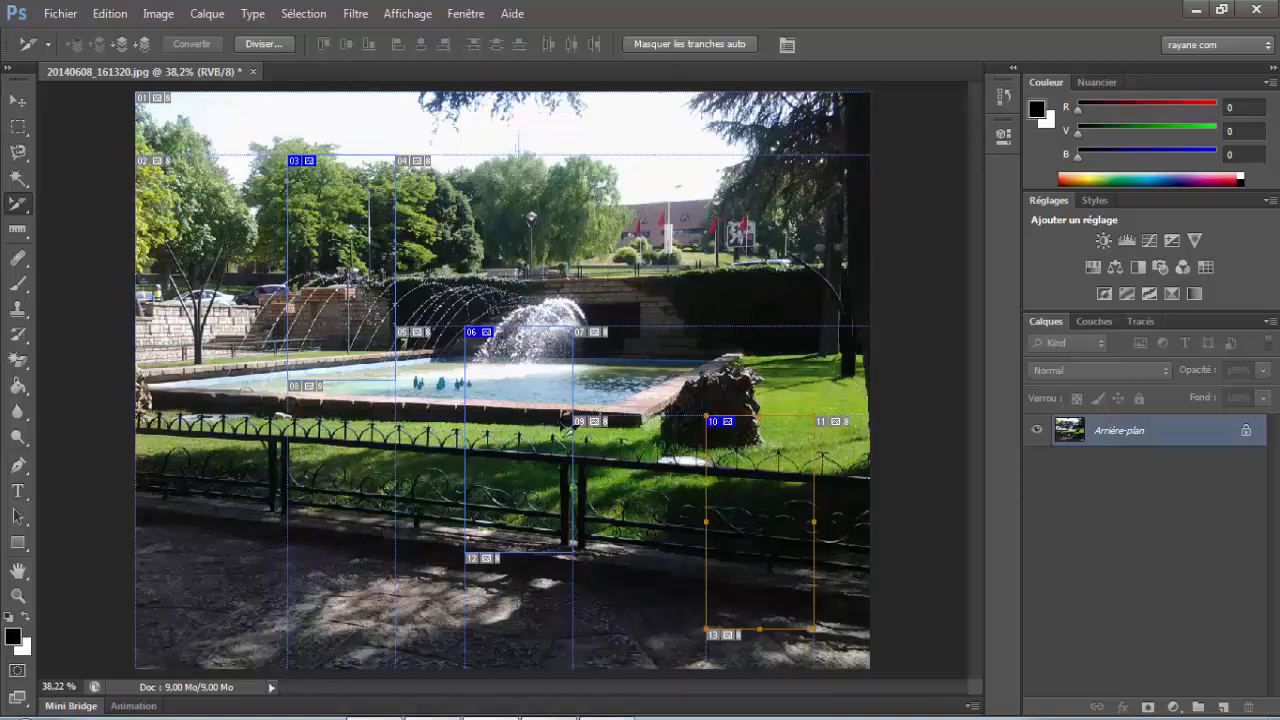
Add the middle and left slices to the selection and align all three slices by their bottom edges.
shift+click(503, 403)
shift+click(364, 323)
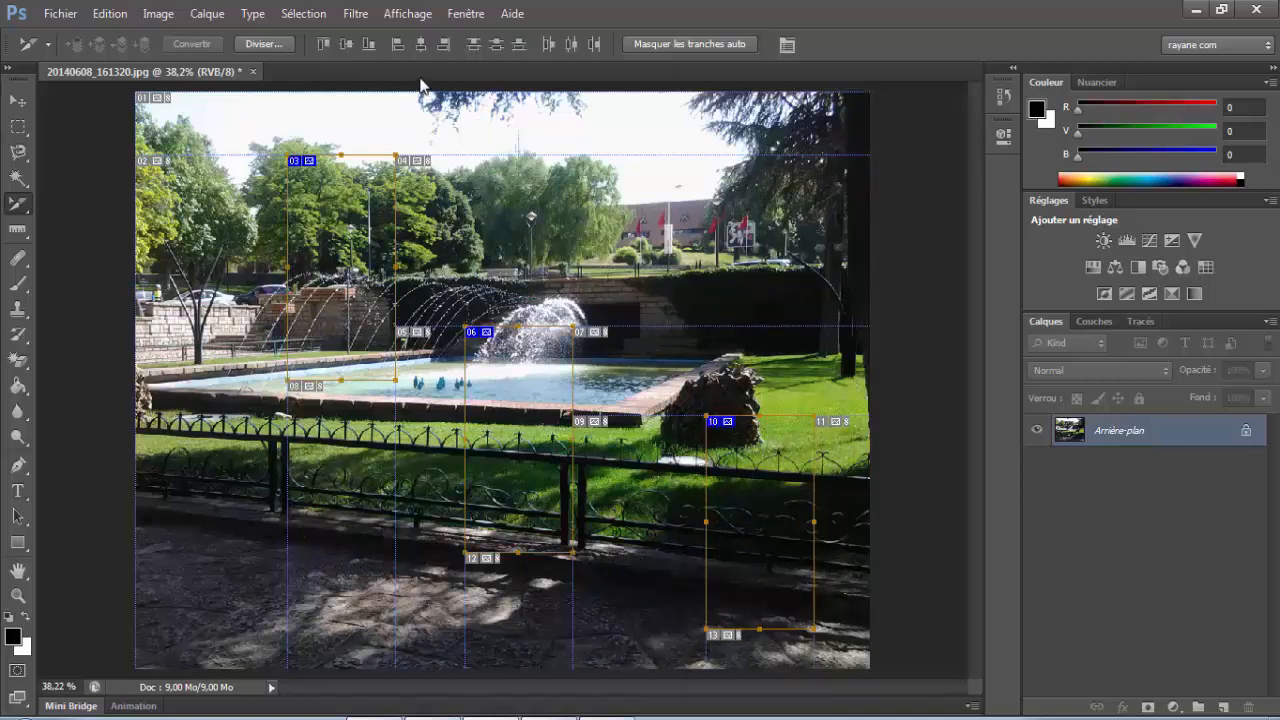
click(369, 44)
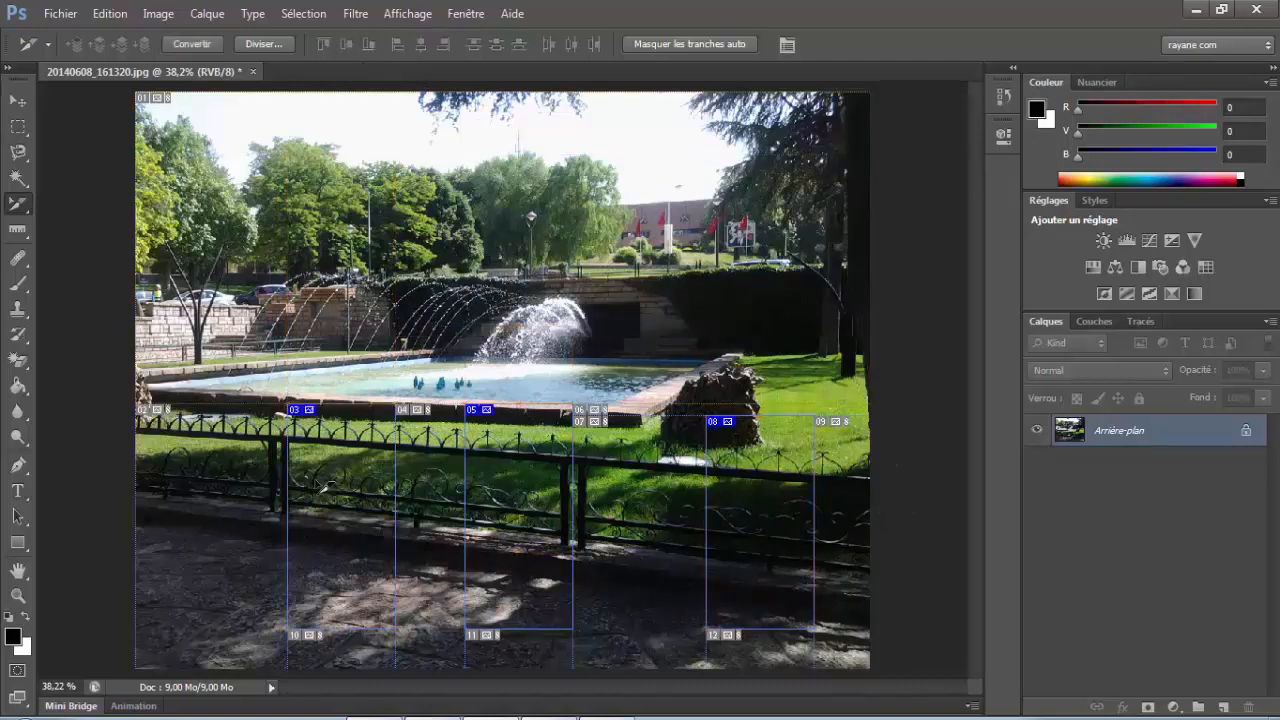
Move the left slice to the photo's top edge and the middle one over the fountain, and shorten the slices from below.
drag(350, 462, 288, 128)
drag(516, 463, 492, 350)
drag(371, 228, 369, 155)
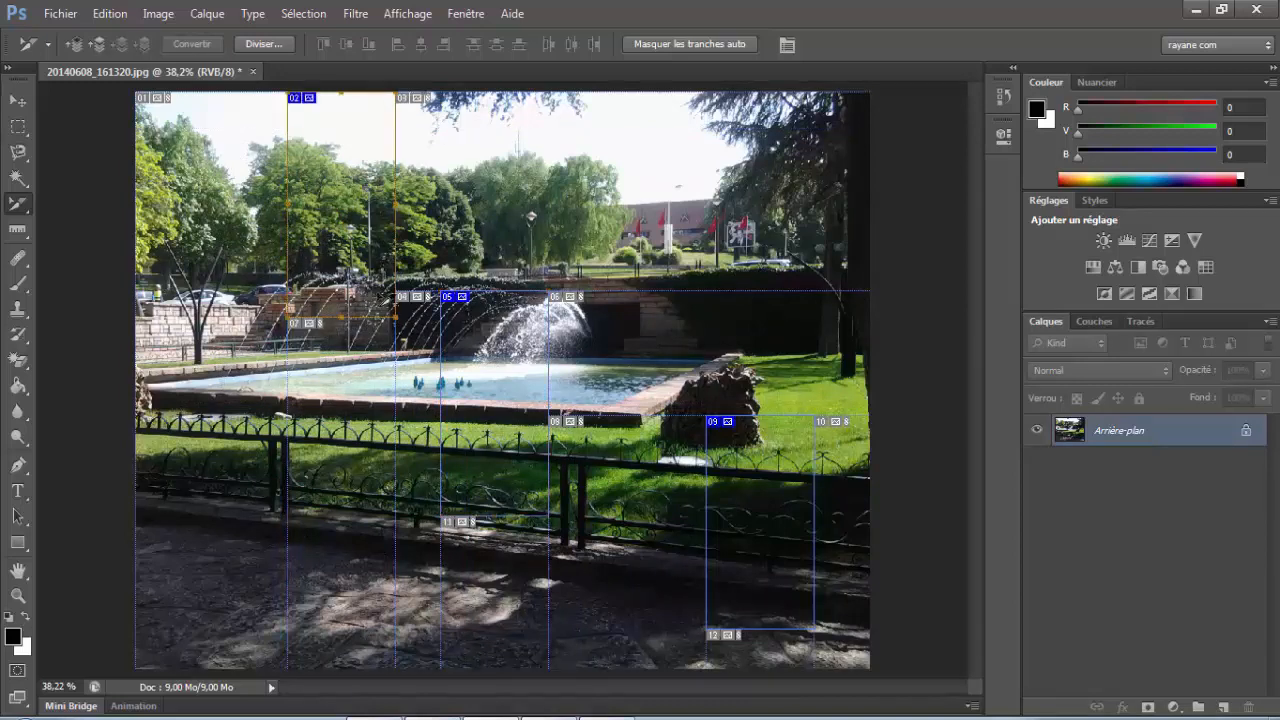
drag(337, 317, 338, 248)
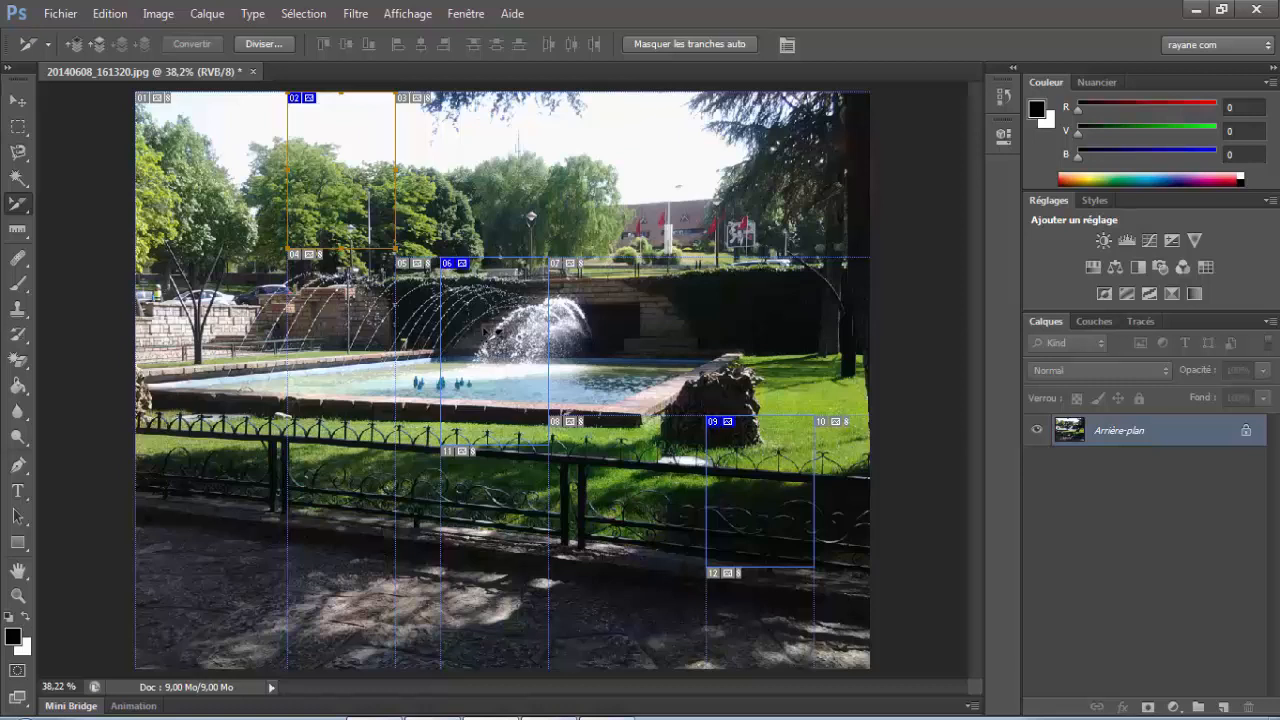
Select all three shortened slices together and align them by their left edges.
shift+click(487, 334)
shift+click(745, 497)
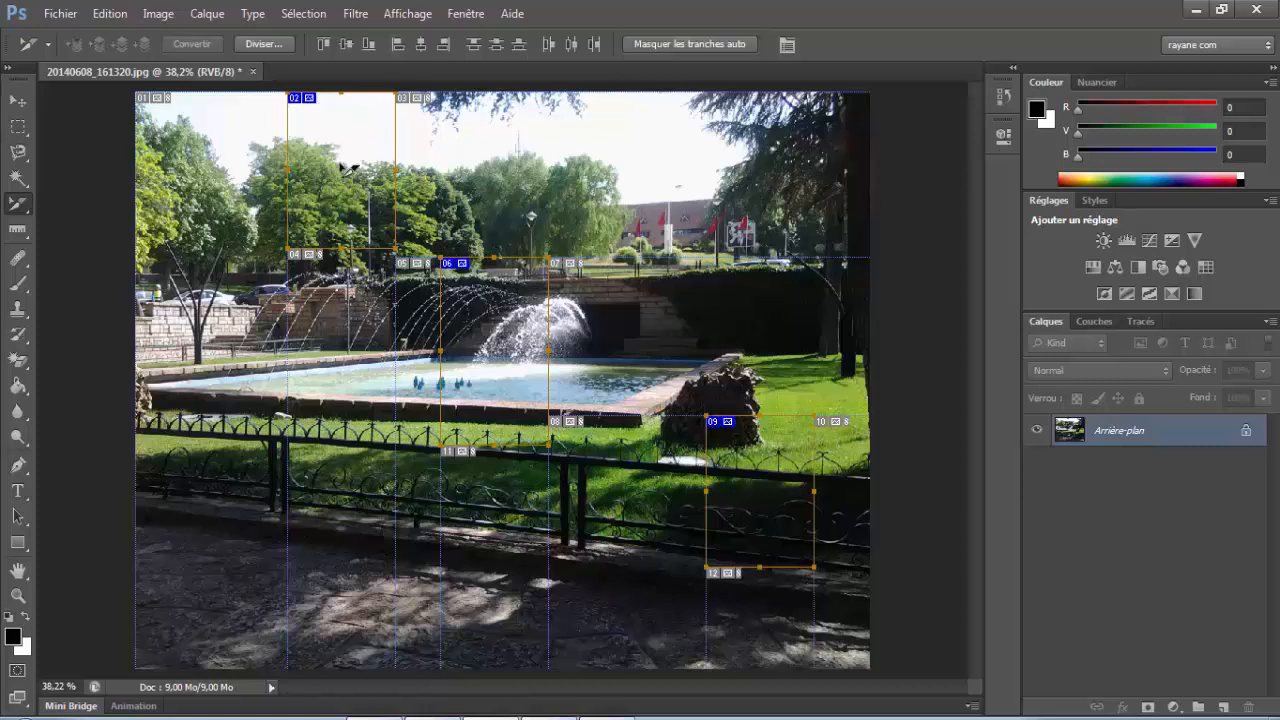
click(396, 46)
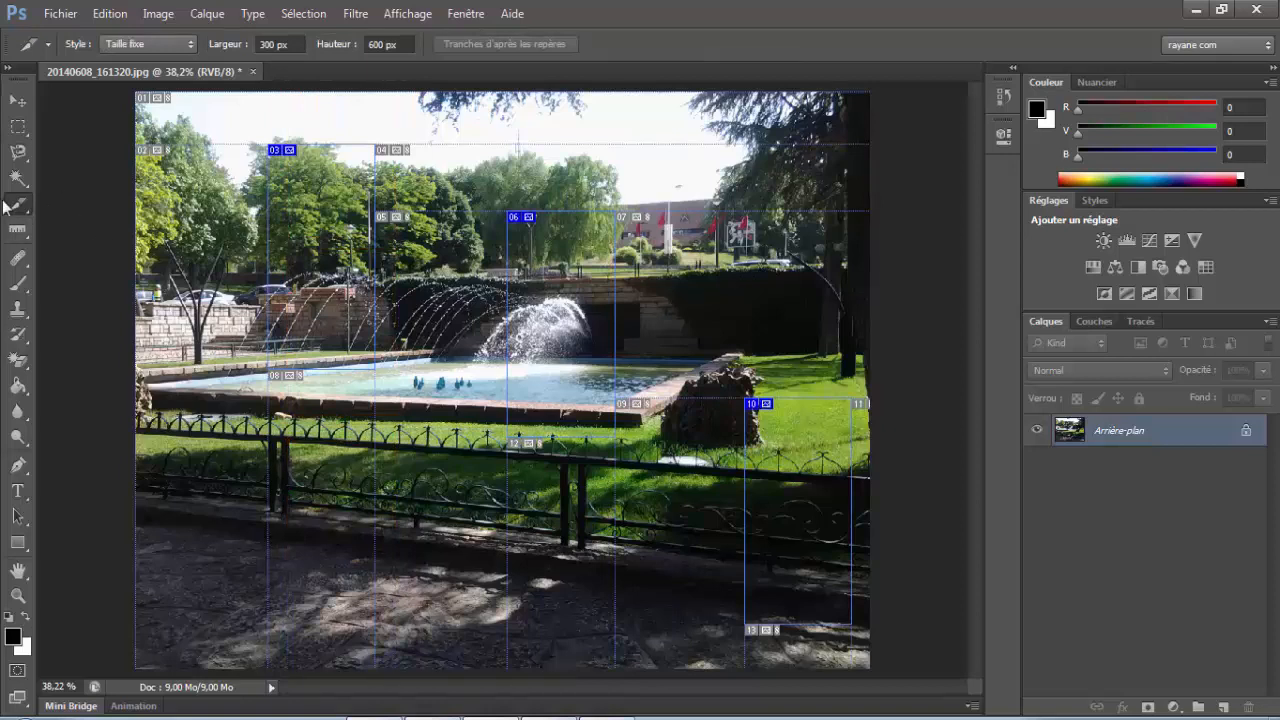
Select the three fixed-size 300 x 600 px slices with the Slice Select tool and align their vertical centres.
drag(14, 207, 120, 262)
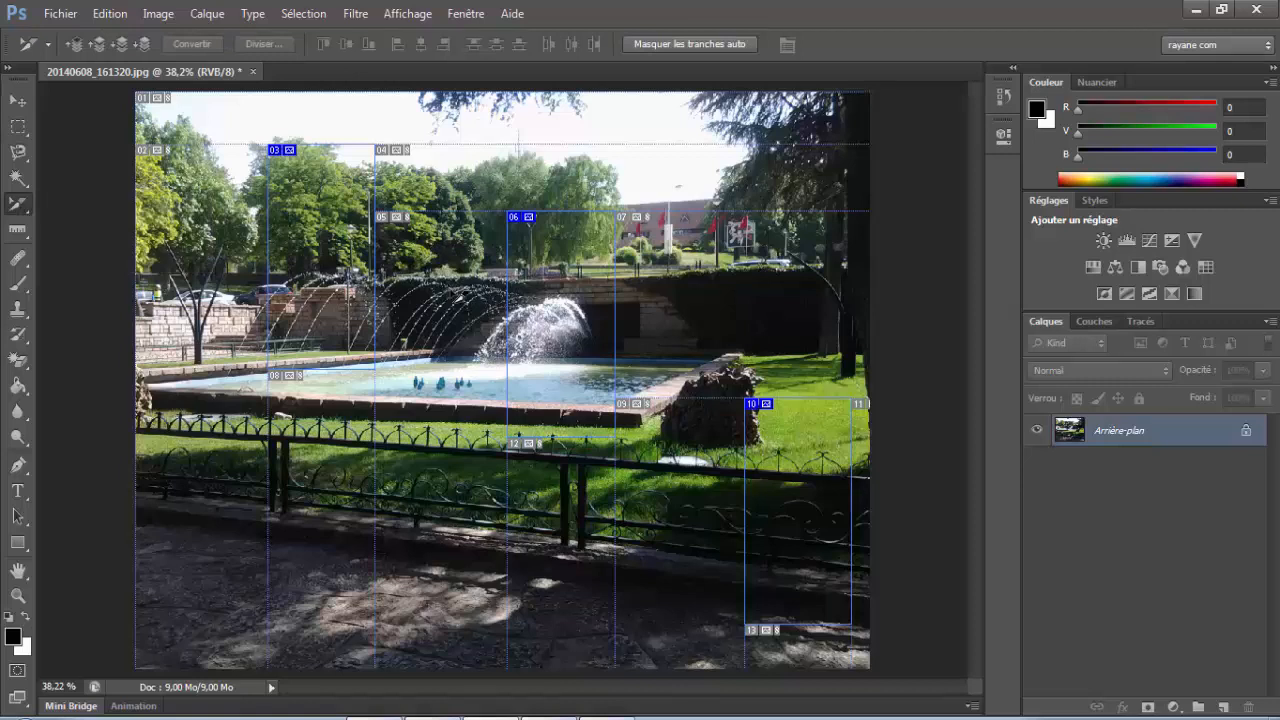
click(780, 462)
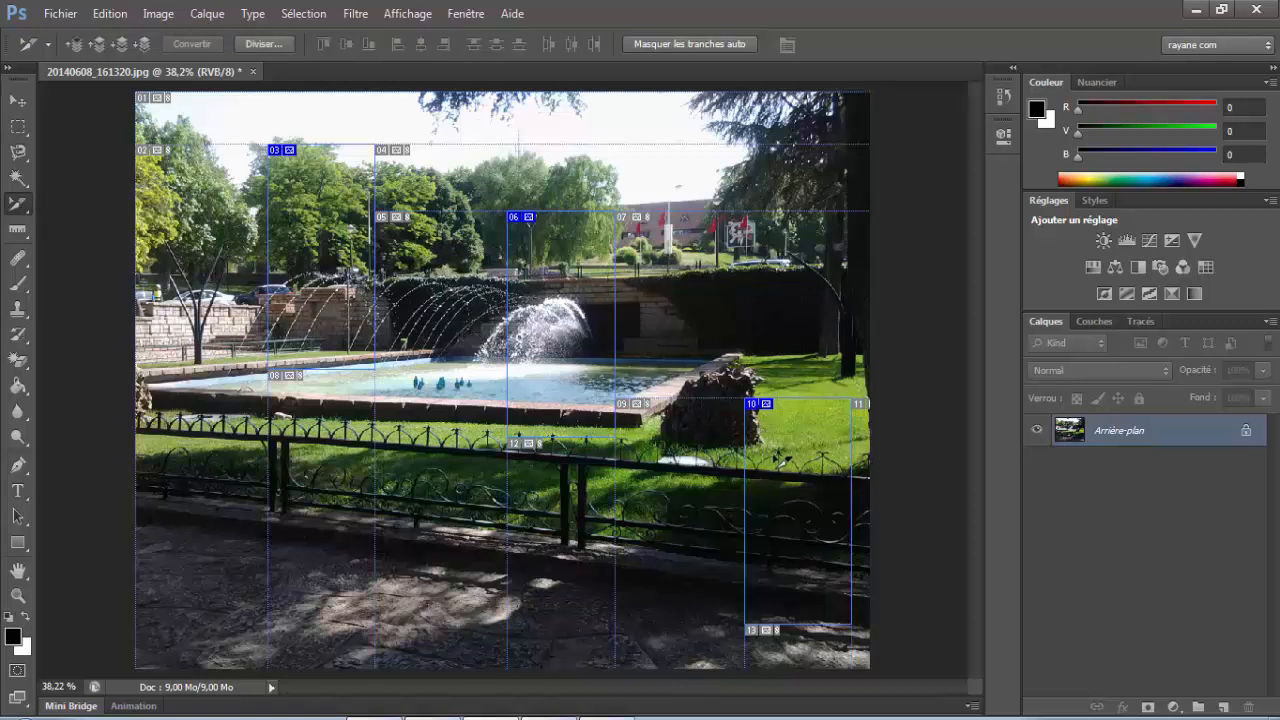
shift+click(557, 317)
shift+click(333, 241)
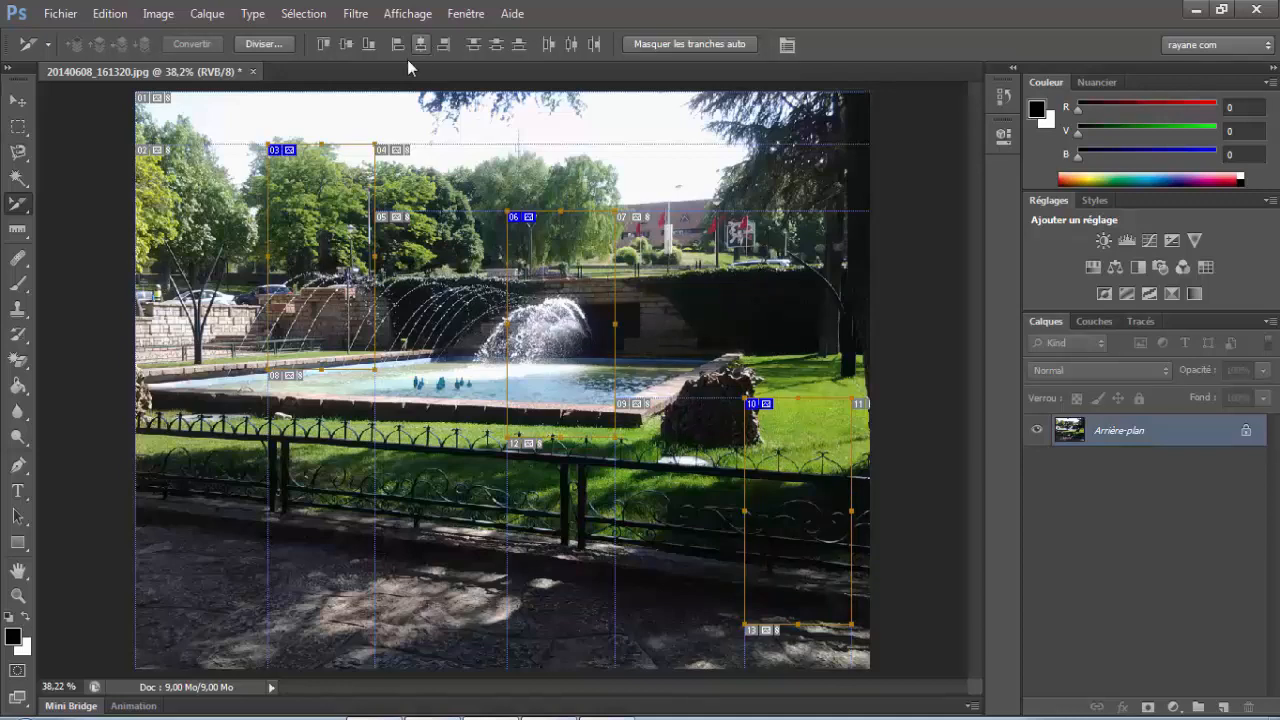
click(343, 46)
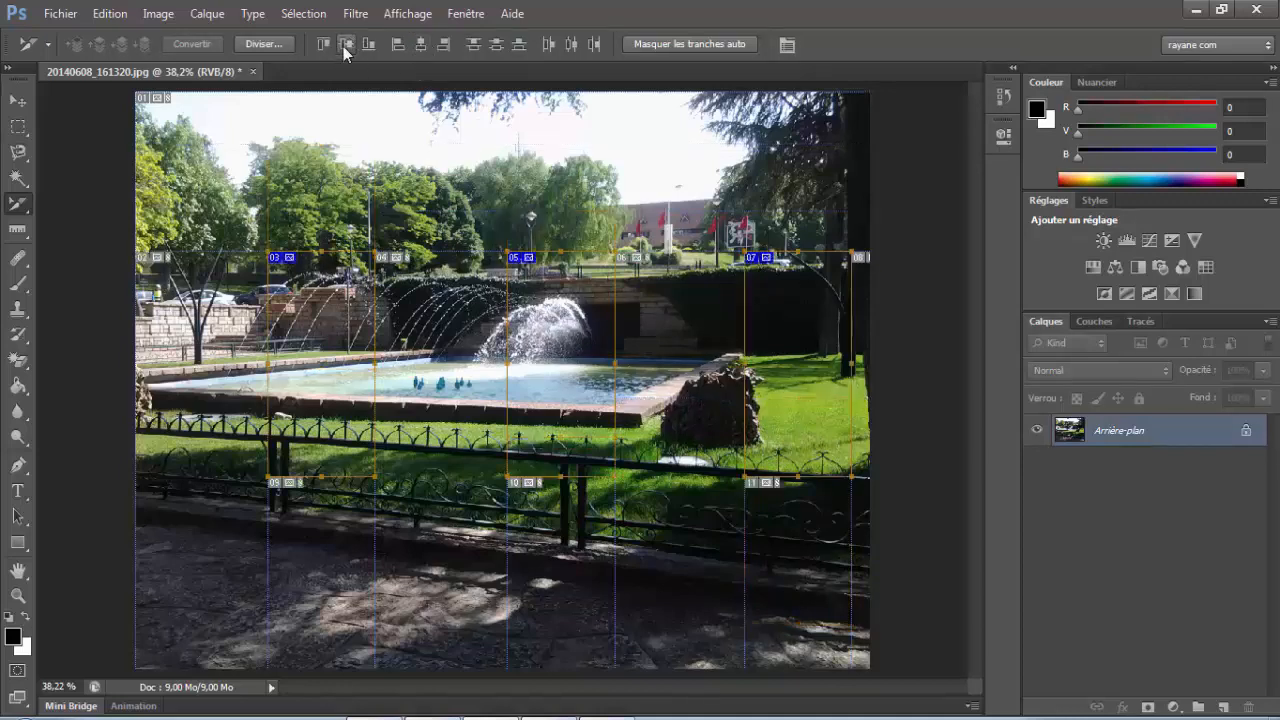
Distribute the three selected slices by their horizontal centres and hide the auto slices.
click(571, 46)
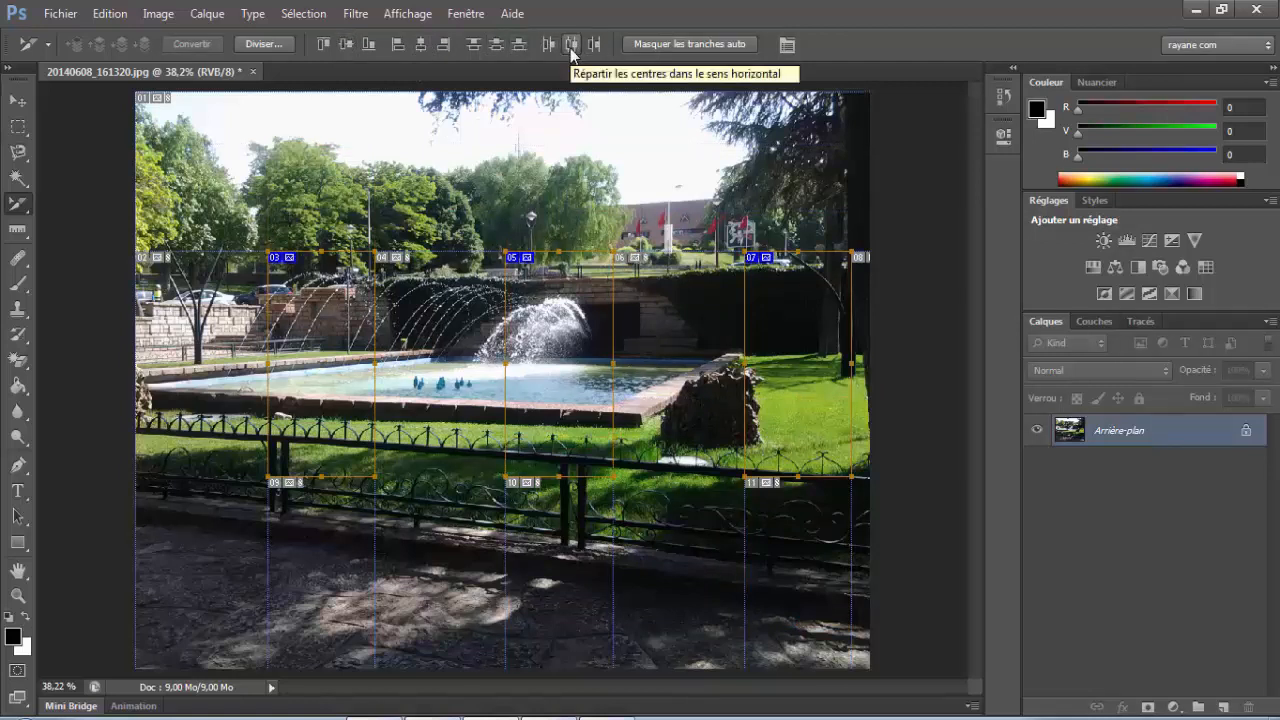
click(717, 45)
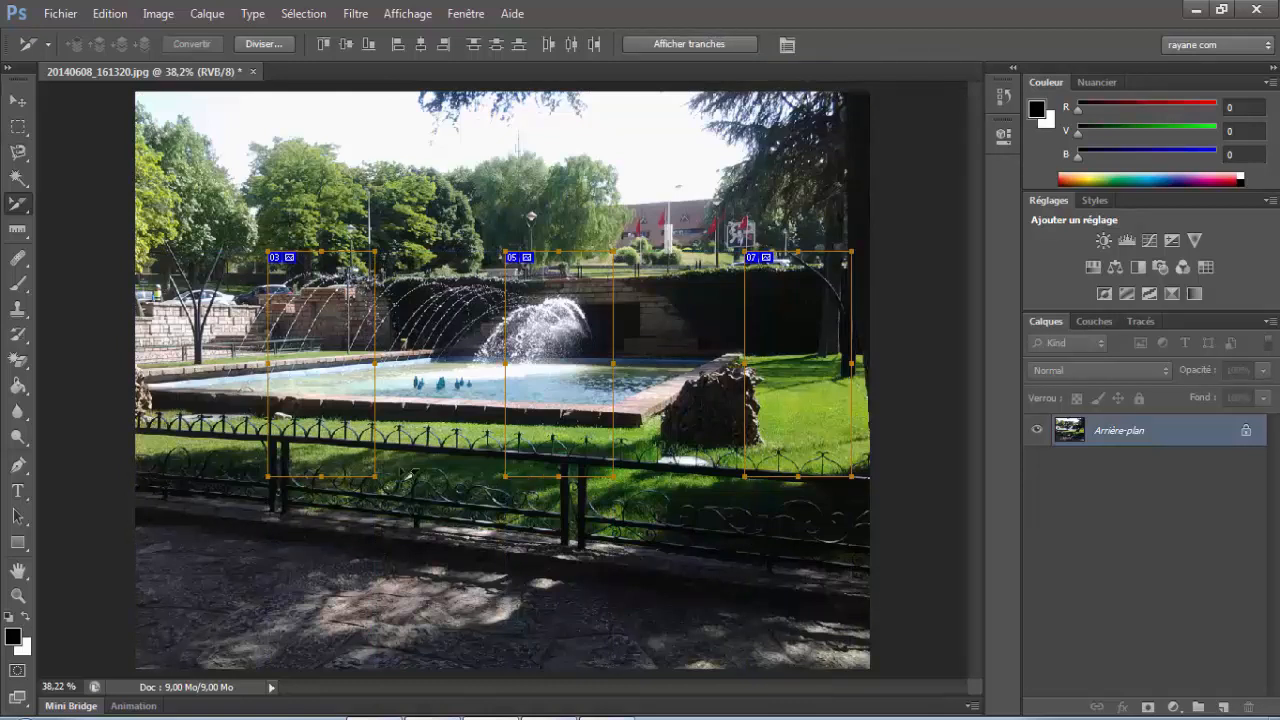
Show the auto slices across the photo and hide them again.
click(697, 48)
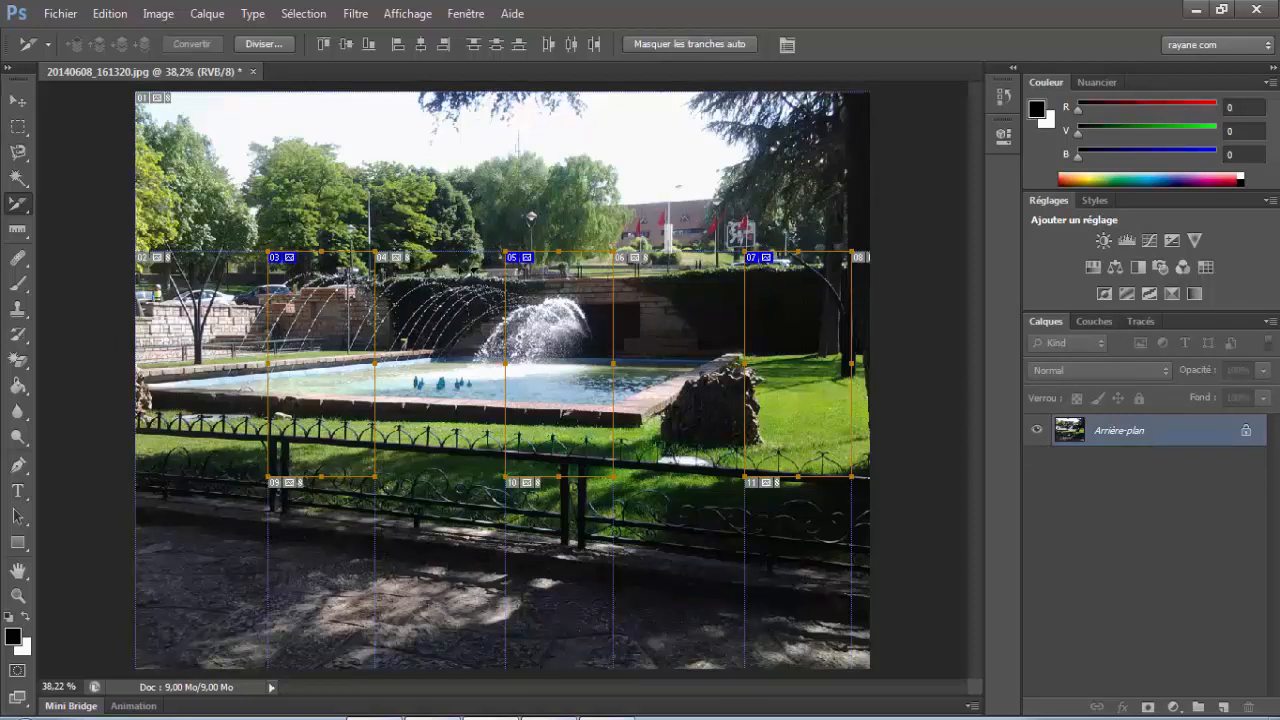
click(686, 44)
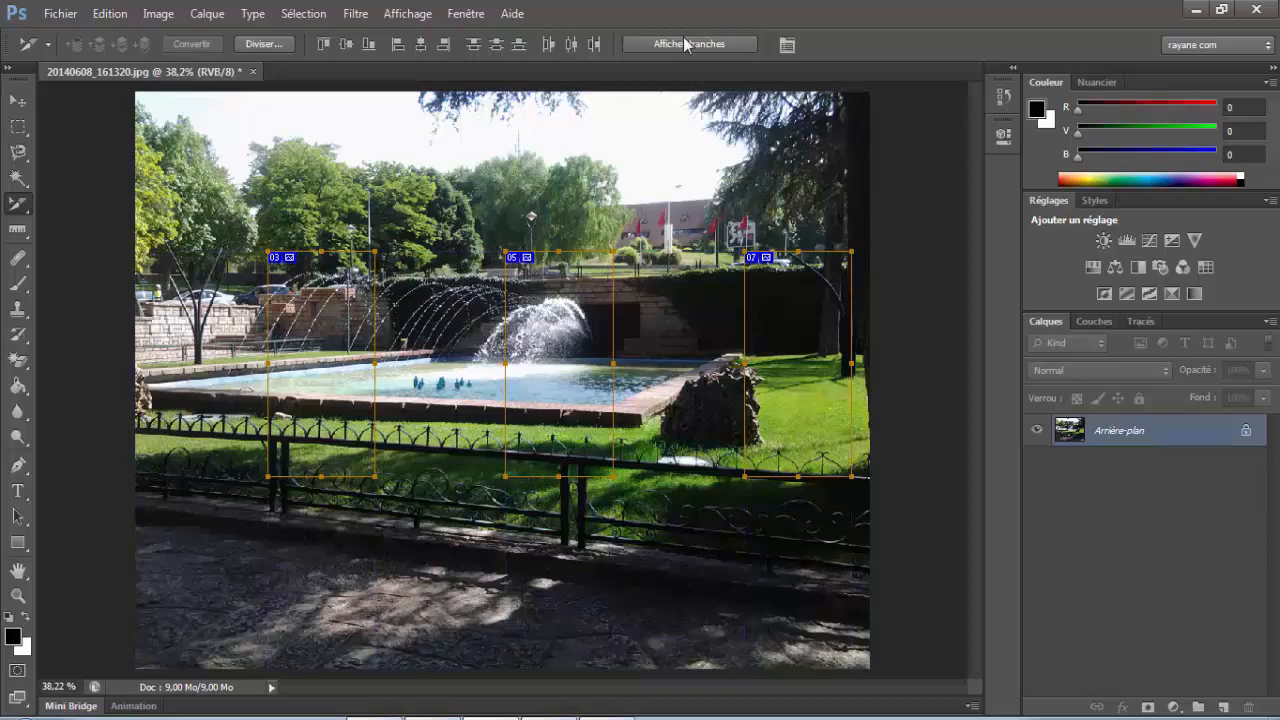
Examine the name, URL, target, message and dimension settings in slice 07's options, and close them without changes.
click(788, 47)
drag(871, 80, 289, 28)
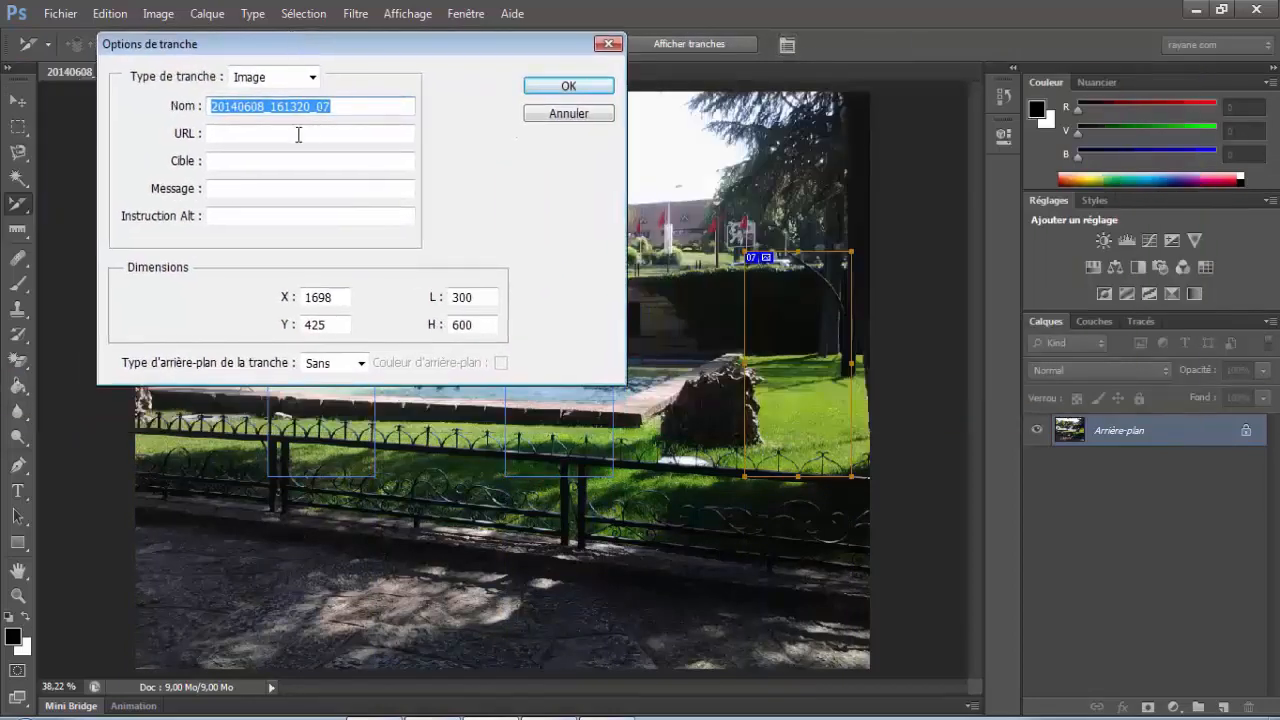
click(389, 134)
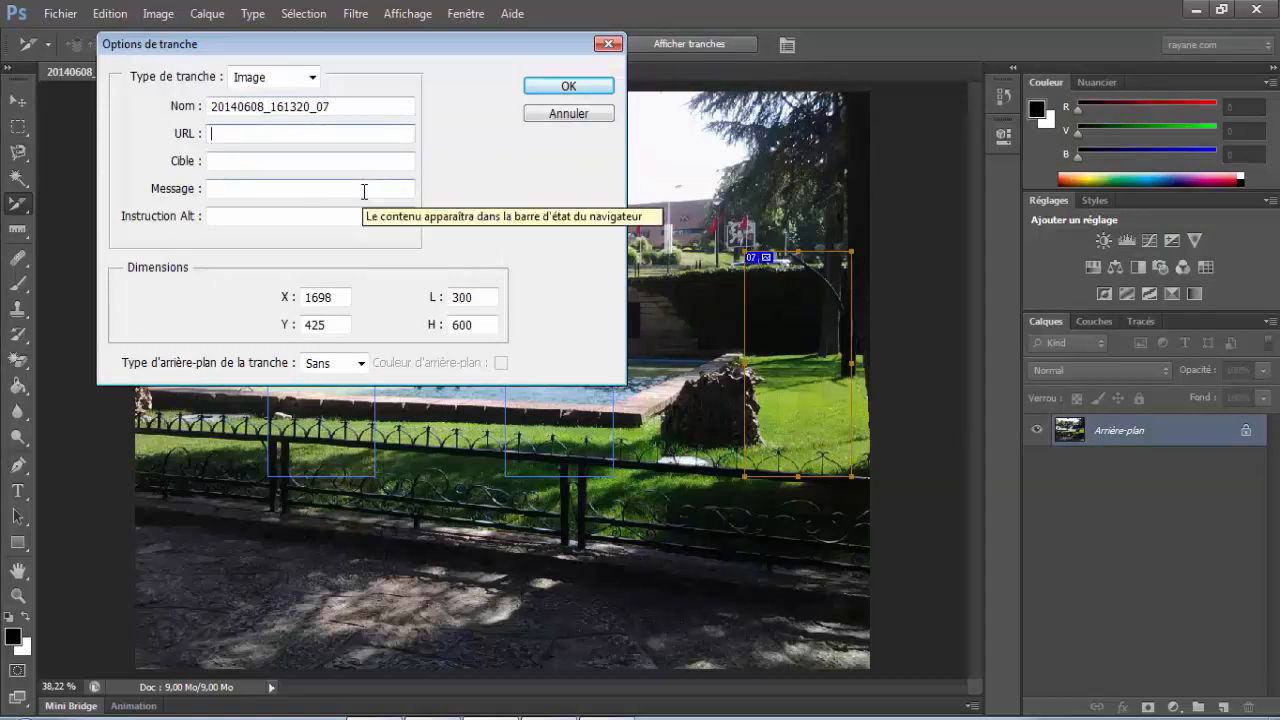
click(355, 160)
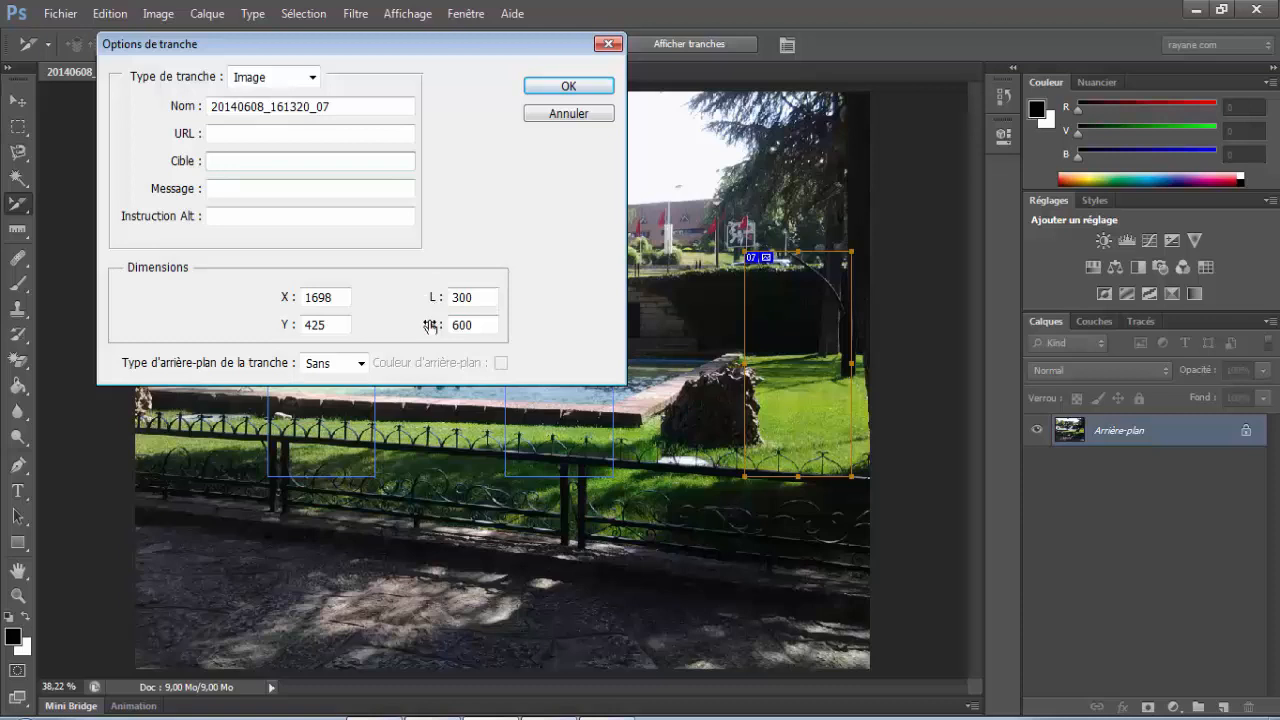
click(592, 113)
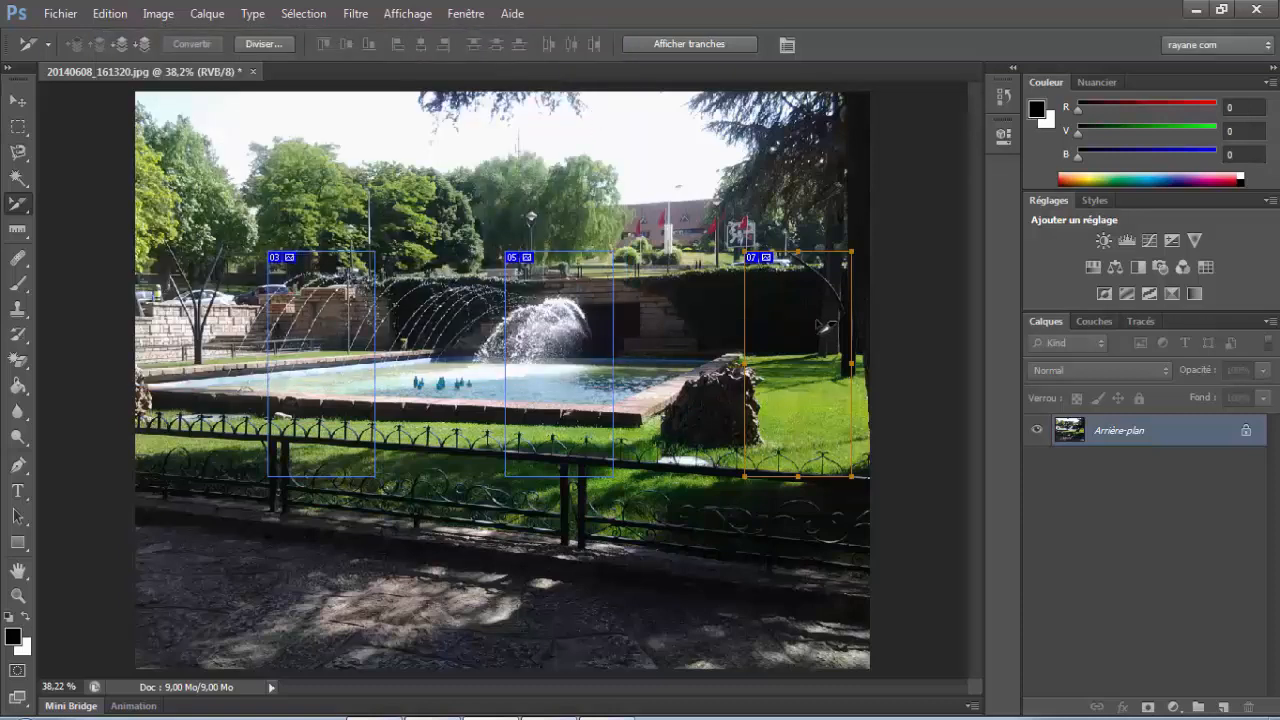
Open the slice options of slice 07 directly from the slice in the photo.
double_click(822, 323)
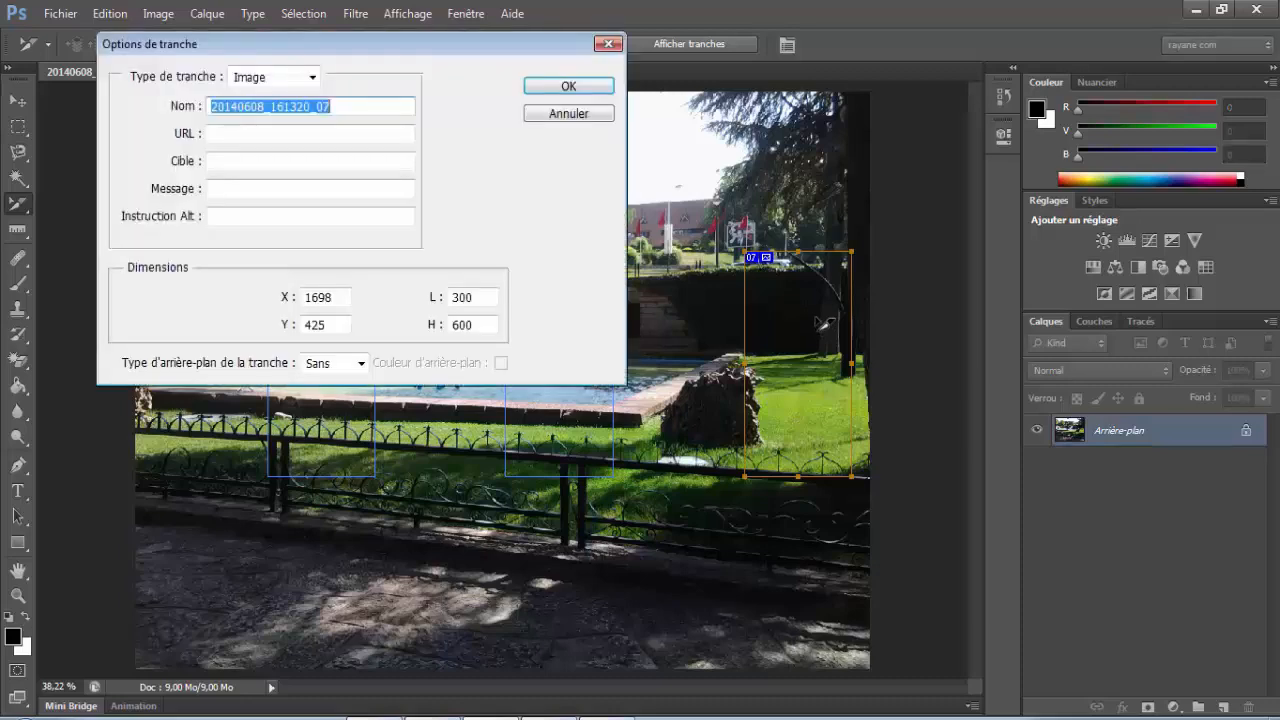